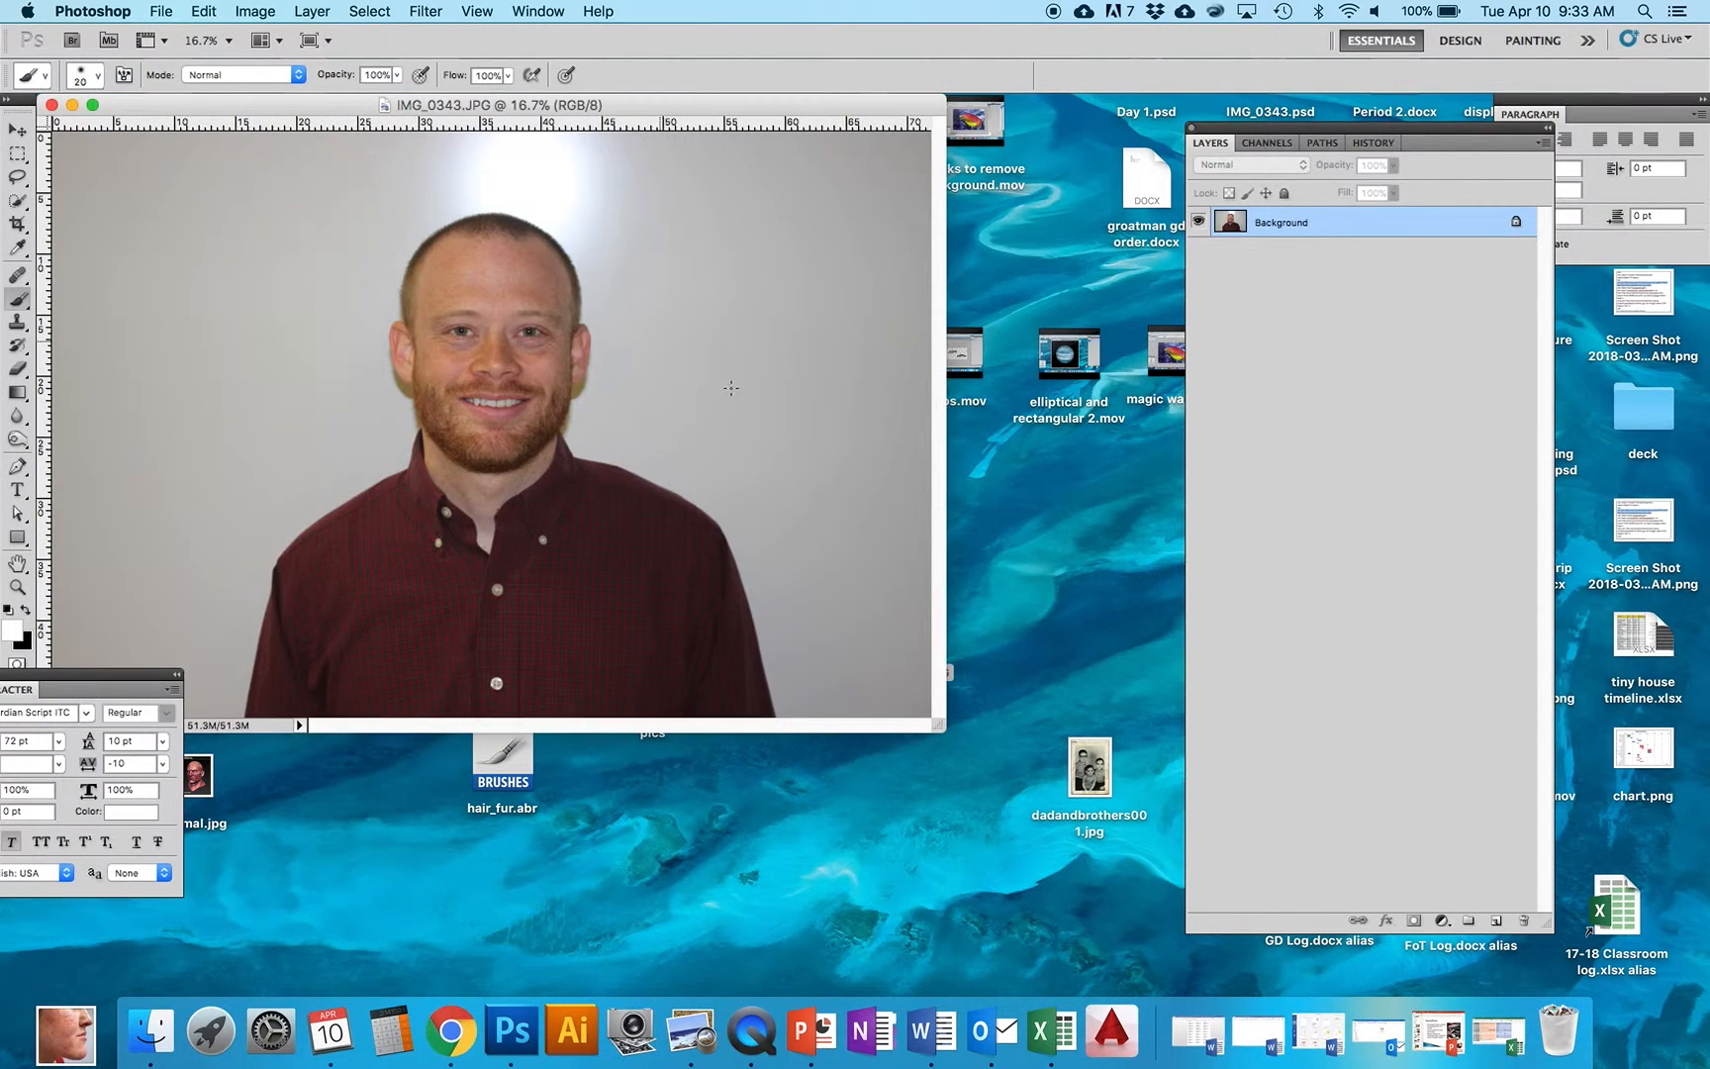
Crop the portrait to 8 x 10 in at 300 pixels/inch, framing the man's head and upper shoulders
{"action": "left_click_drag", "start_coordinate": [938, 726], "coordinate": [1114, 817]}
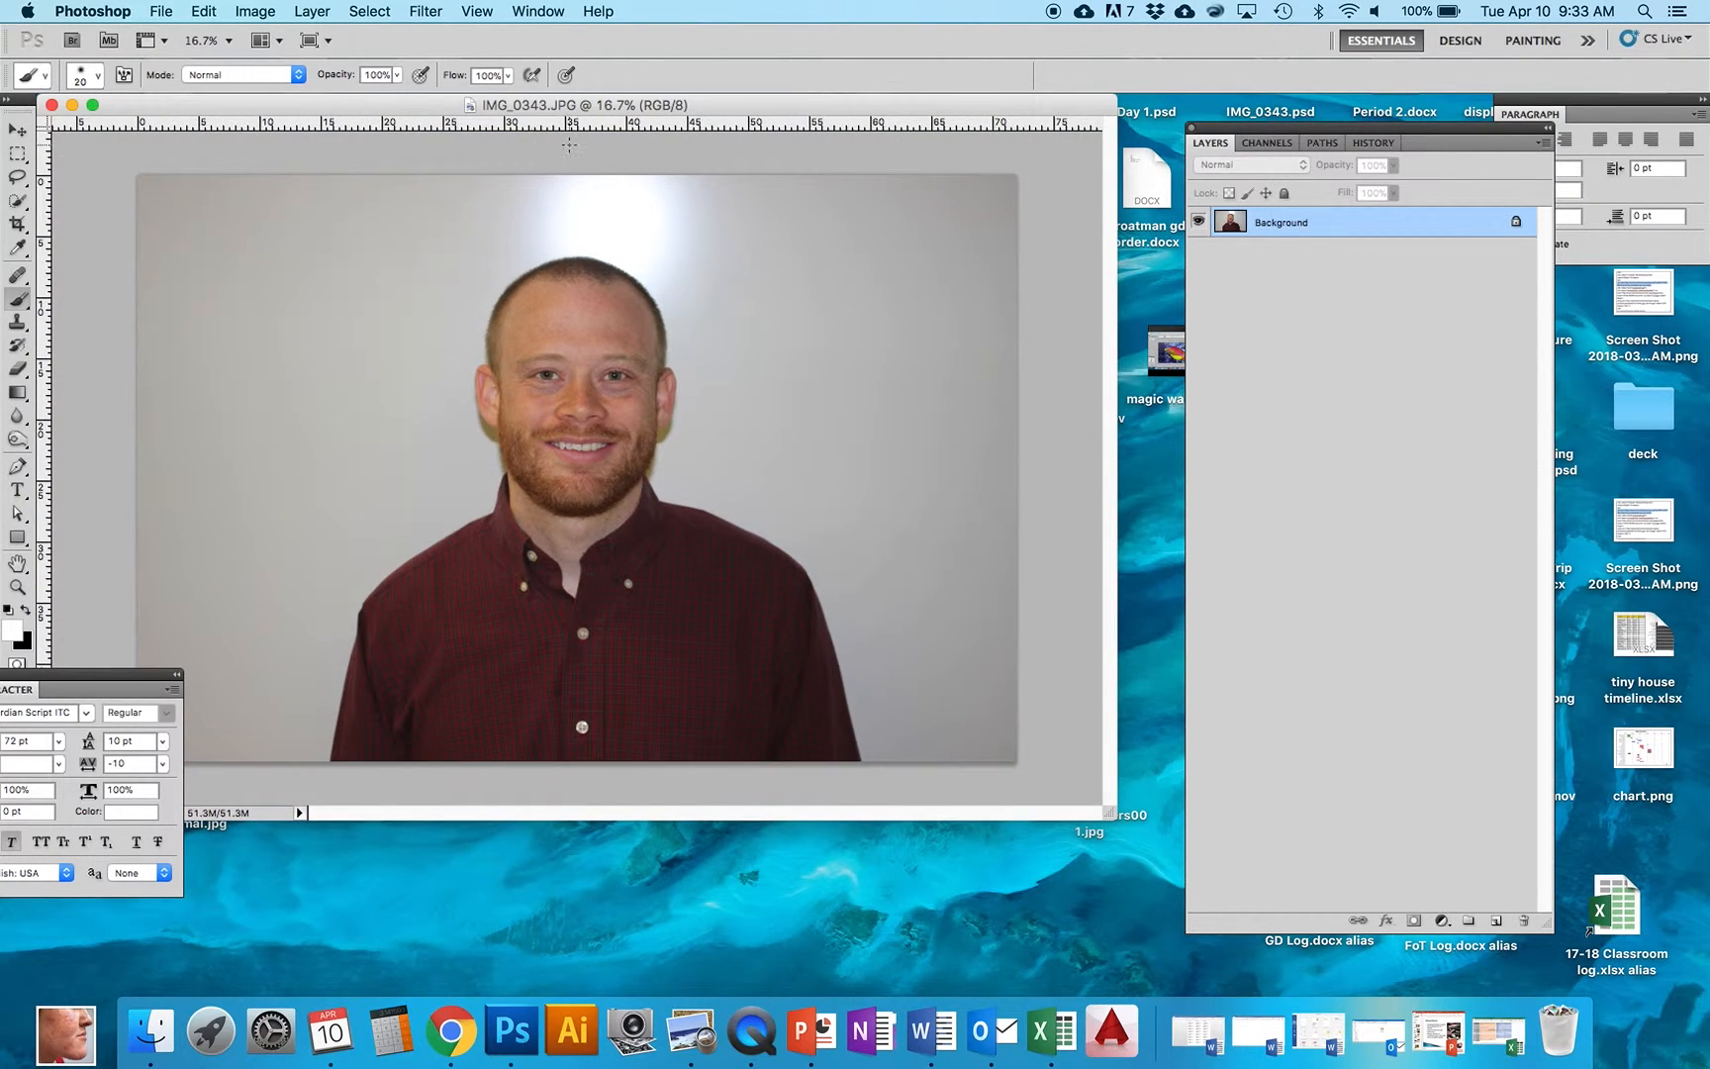
{"action": "left_click_drag", "start_coordinate": [571, 114], "coordinate": [674, 124]}
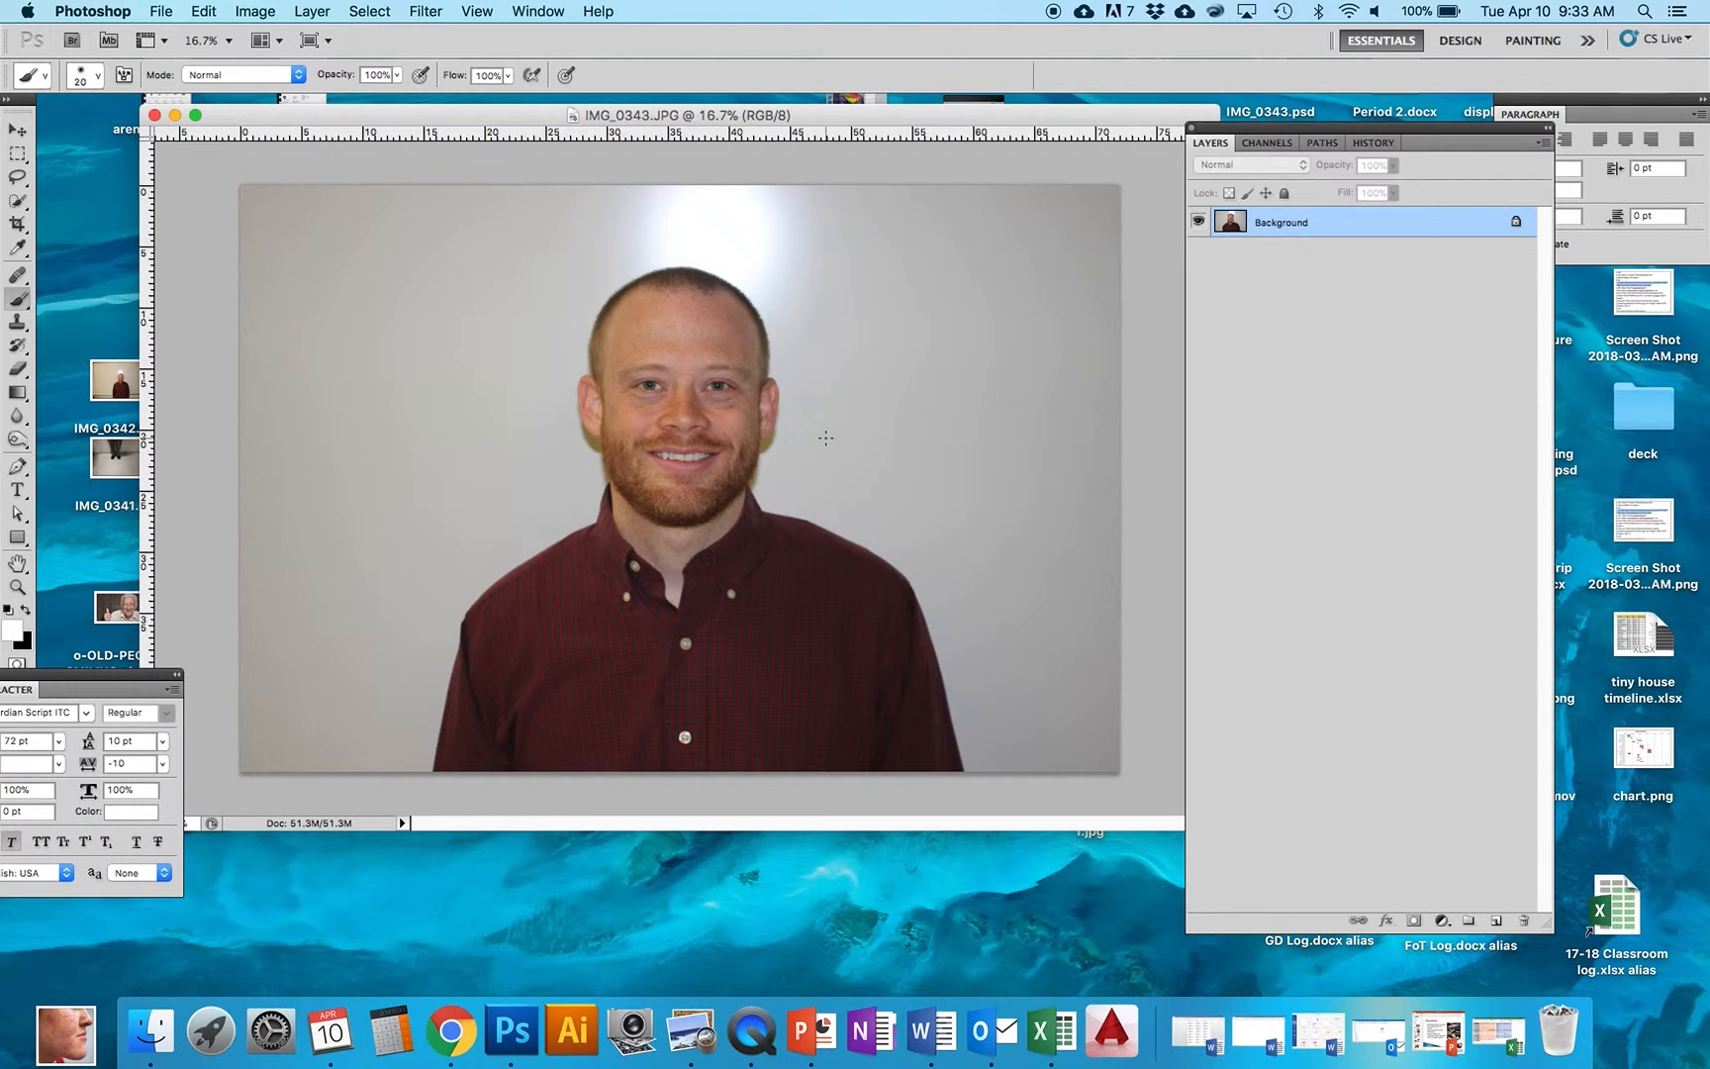
{"action": "left_click", "coordinate": [16, 226]}
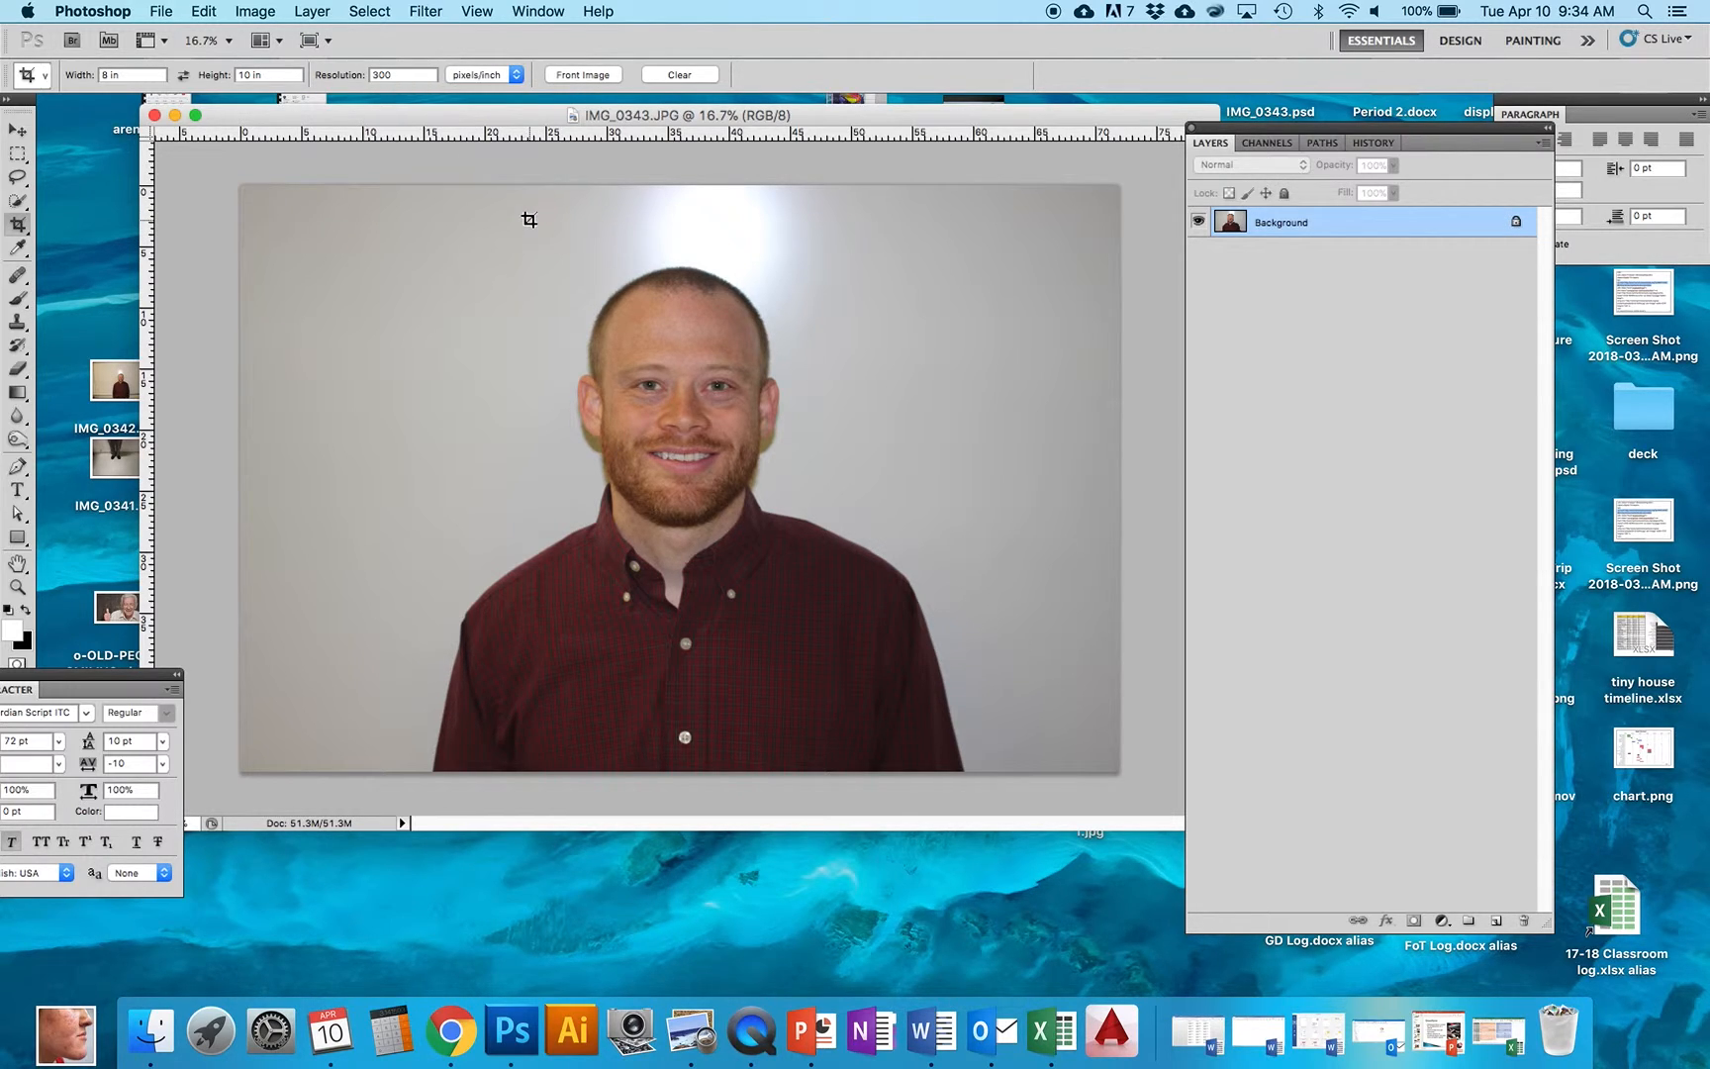
{"action": "left_click_drag", "start_coordinate": [528, 218], "coordinate": [853, 630]}
{"action": "left_click_drag", "start_coordinate": [726, 505], "coordinate": [718, 527]}
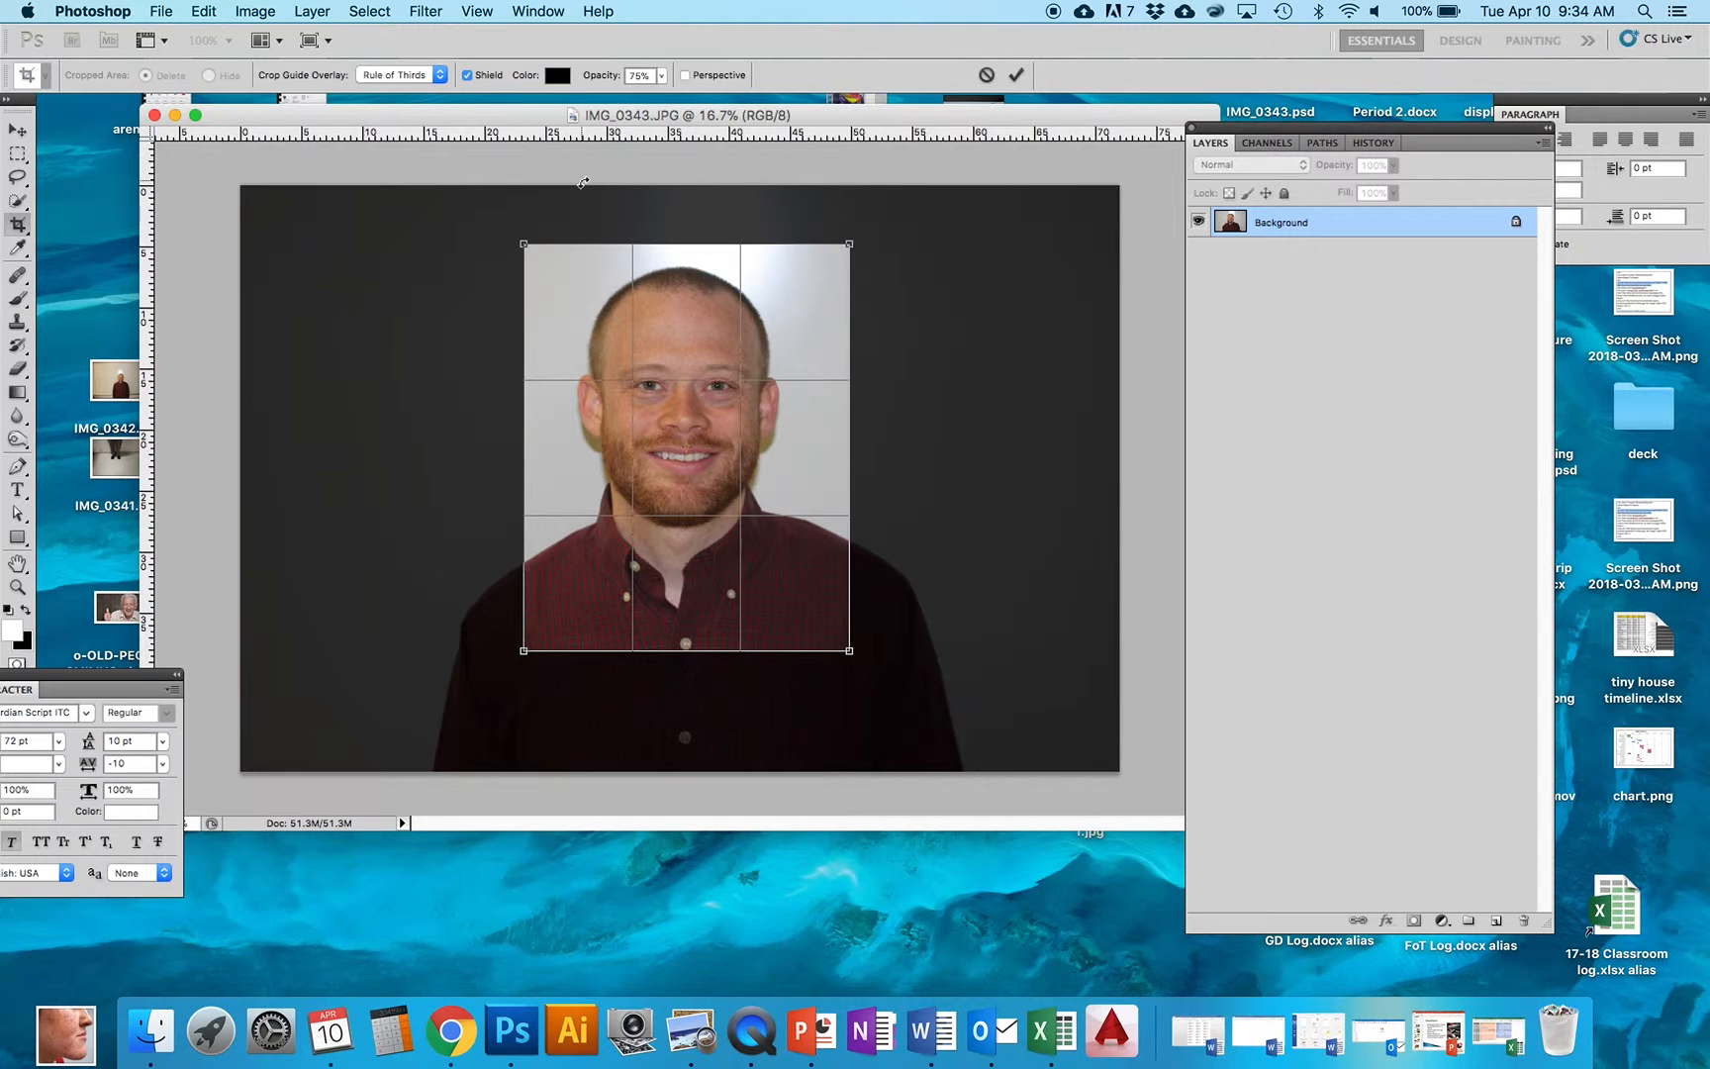
{"action": "mouse_move", "coordinate": [523, 243]}
{"action": "left_mouse_down"}
{"action": "mouse_move", "coordinate": [502, 227]}
{"action": "mouse_move", "coordinate": [513, 240]}
{"action": "left_mouse_up"}
{"action": "left_click_drag", "start_coordinate": [595, 479], "coordinate": [595, 479]}
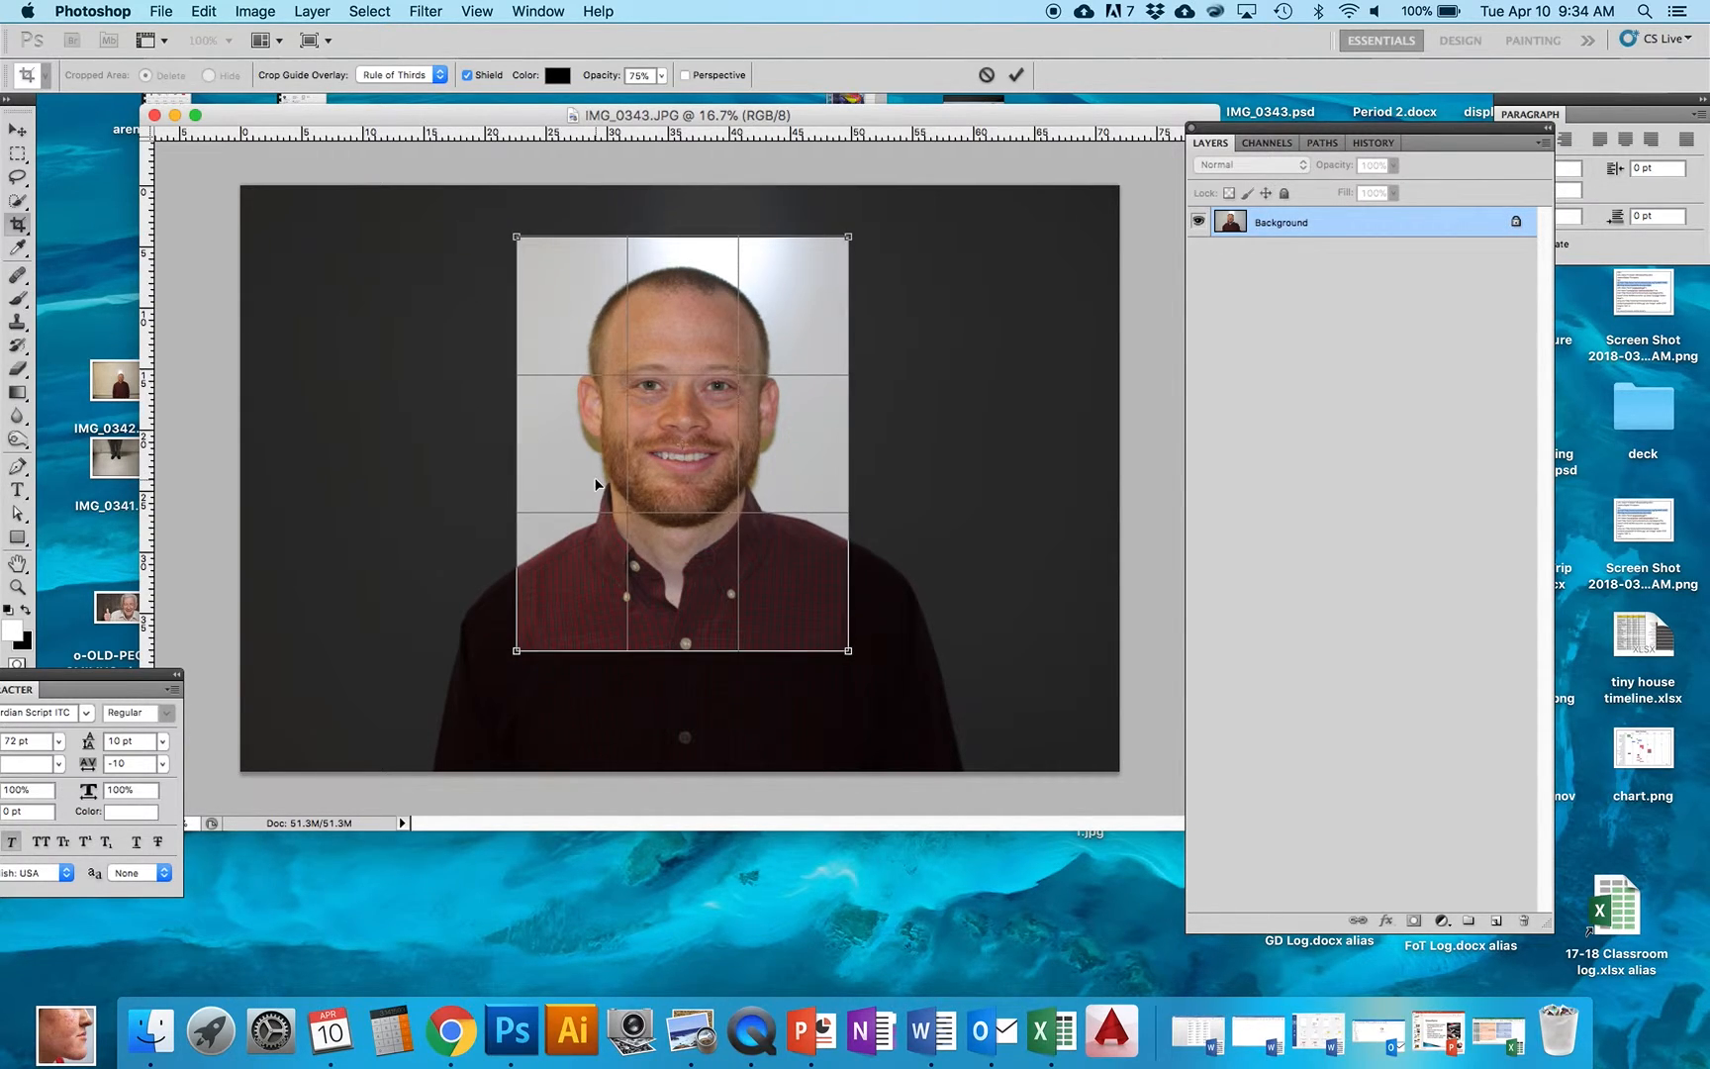
{"action": "left_click_drag", "start_coordinate": [517, 239], "coordinate": [537, 254]}
{"action": "mouse_move", "coordinate": [605, 361]}
{"action": "left_mouse_down"}
{"action": "mouse_move", "coordinate": [592, 330]}
{"action": "mouse_move", "coordinate": [604, 340]}
{"action": "left_mouse_up"}
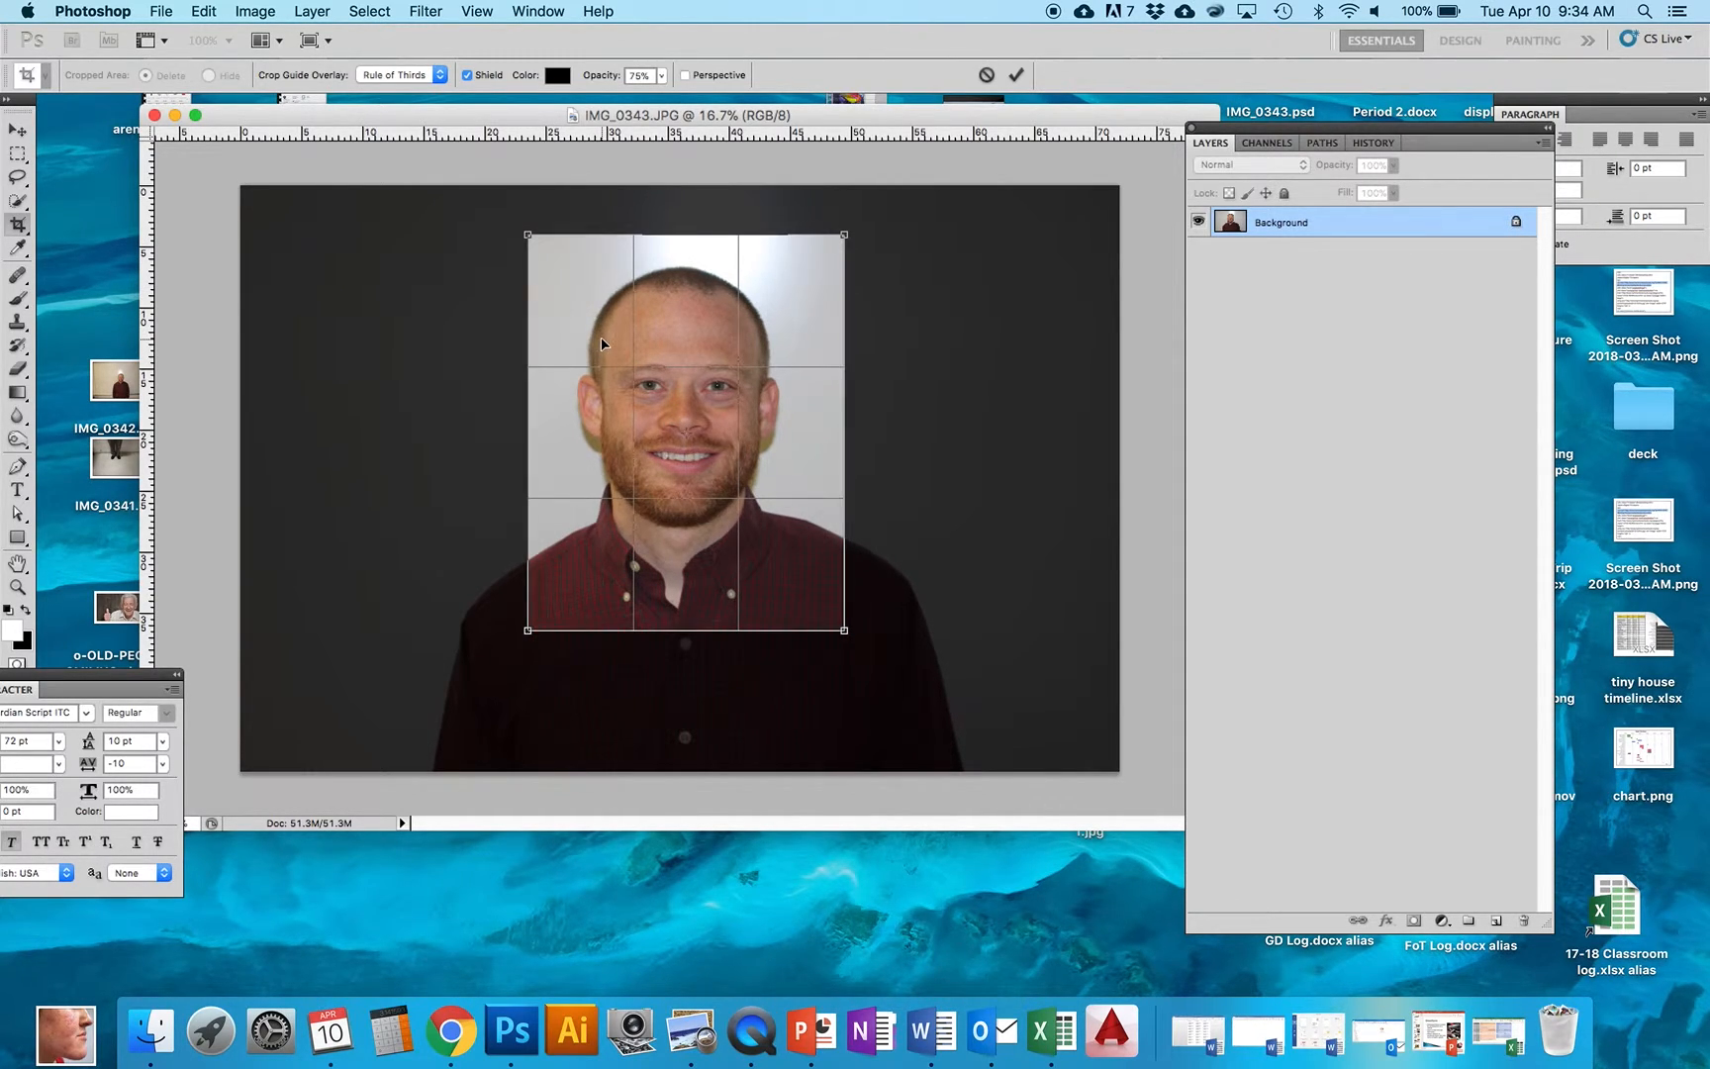
{"action": "key", "text": "Return"}
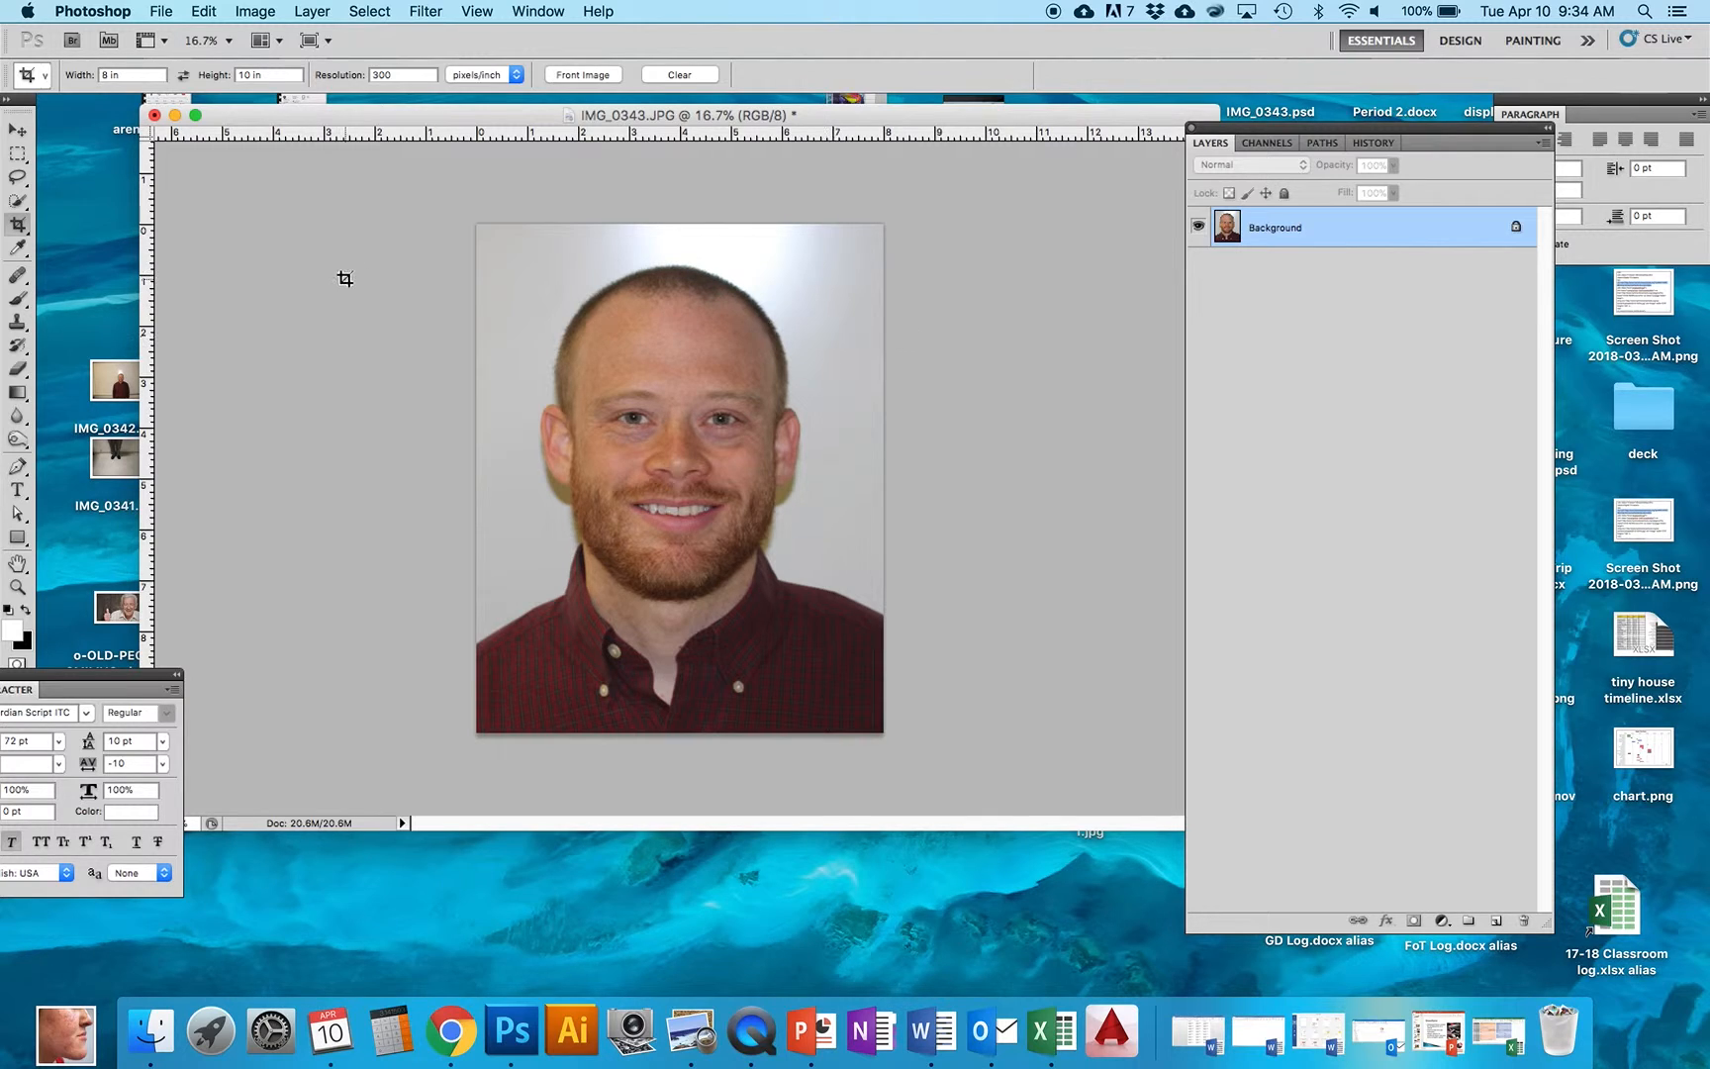
Select the man's shirt, neck, face and hair with the Quick Selection tool, leaving out the wall behind him
{"action": "left_click", "coordinate": [16, 202]}
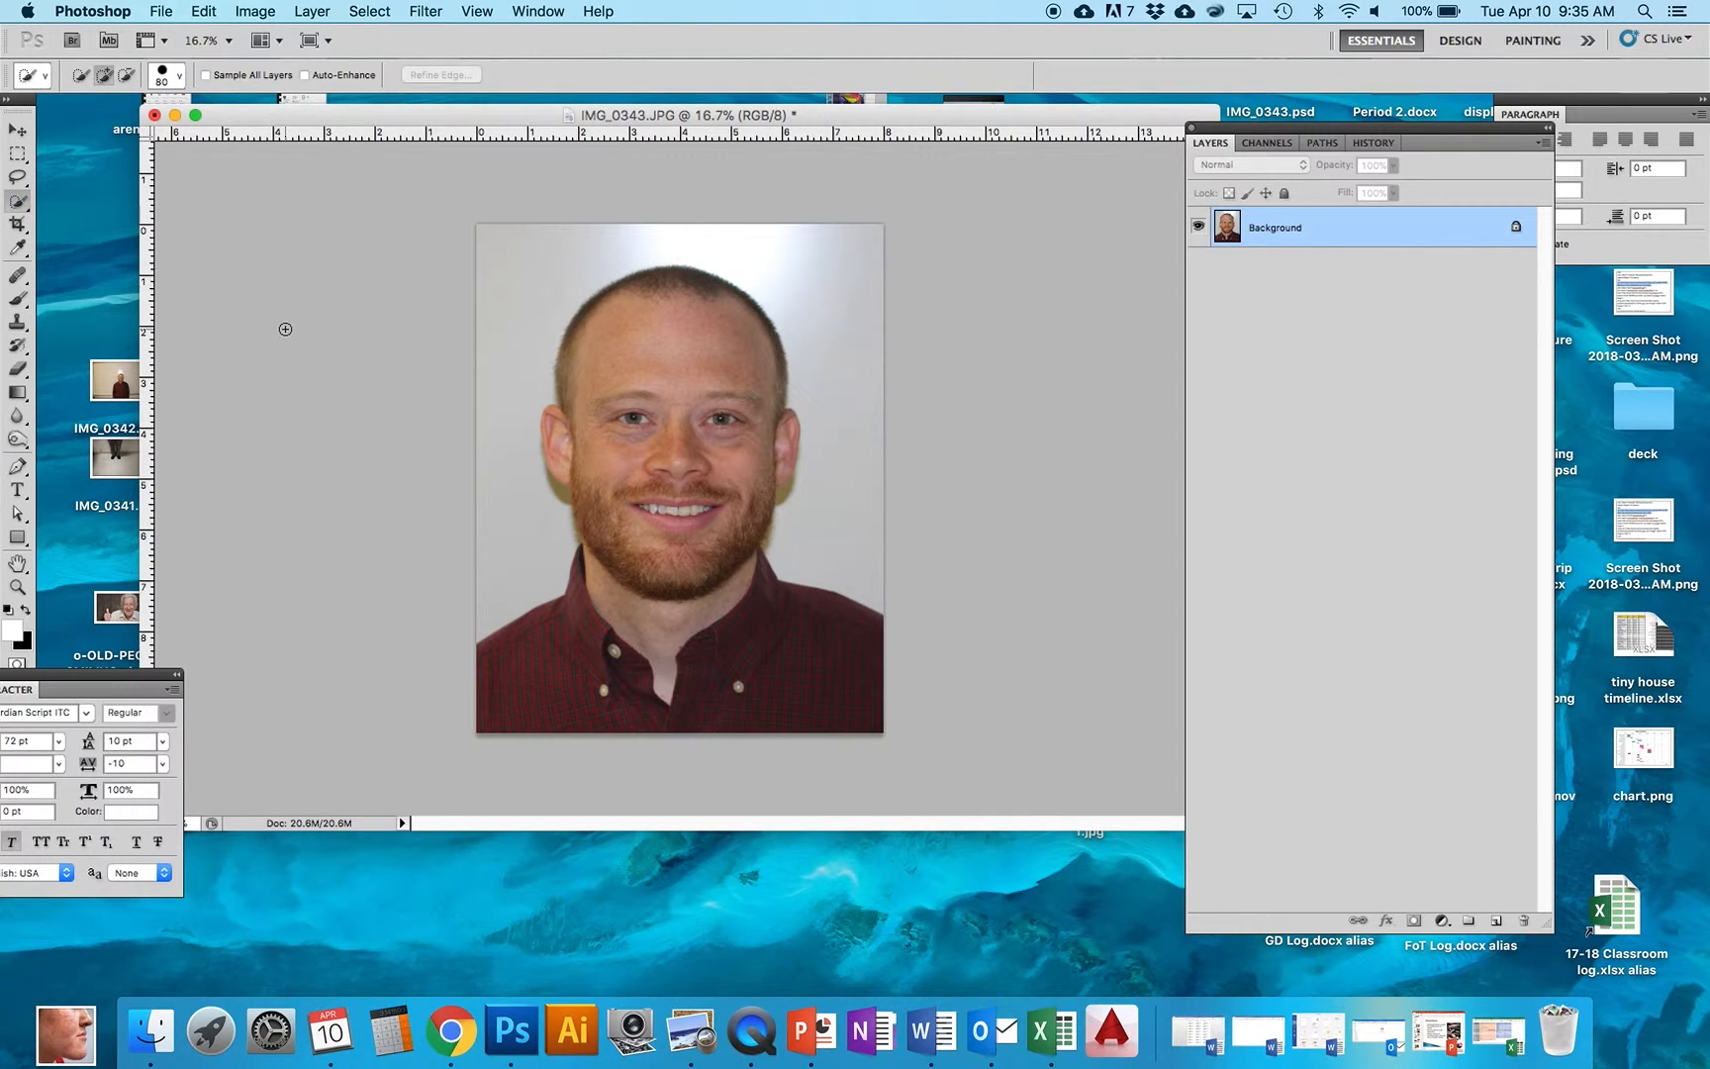
{"action": "mouse_move", "coordinate": [631, 681]}
{"action": "left_mouse_down"}
{"action": "mouse_move", "coordinate": [609, 705]}
{"action": "mouse_move", "coordinate": [656, 643]}
{"action": "left_mouse_up"}
{"action": "left_click", "coordinate": [584, 687]}
{"action": "left_click_drag", "start_coordinate": [584, 687], "coordinate": [767, 691]}
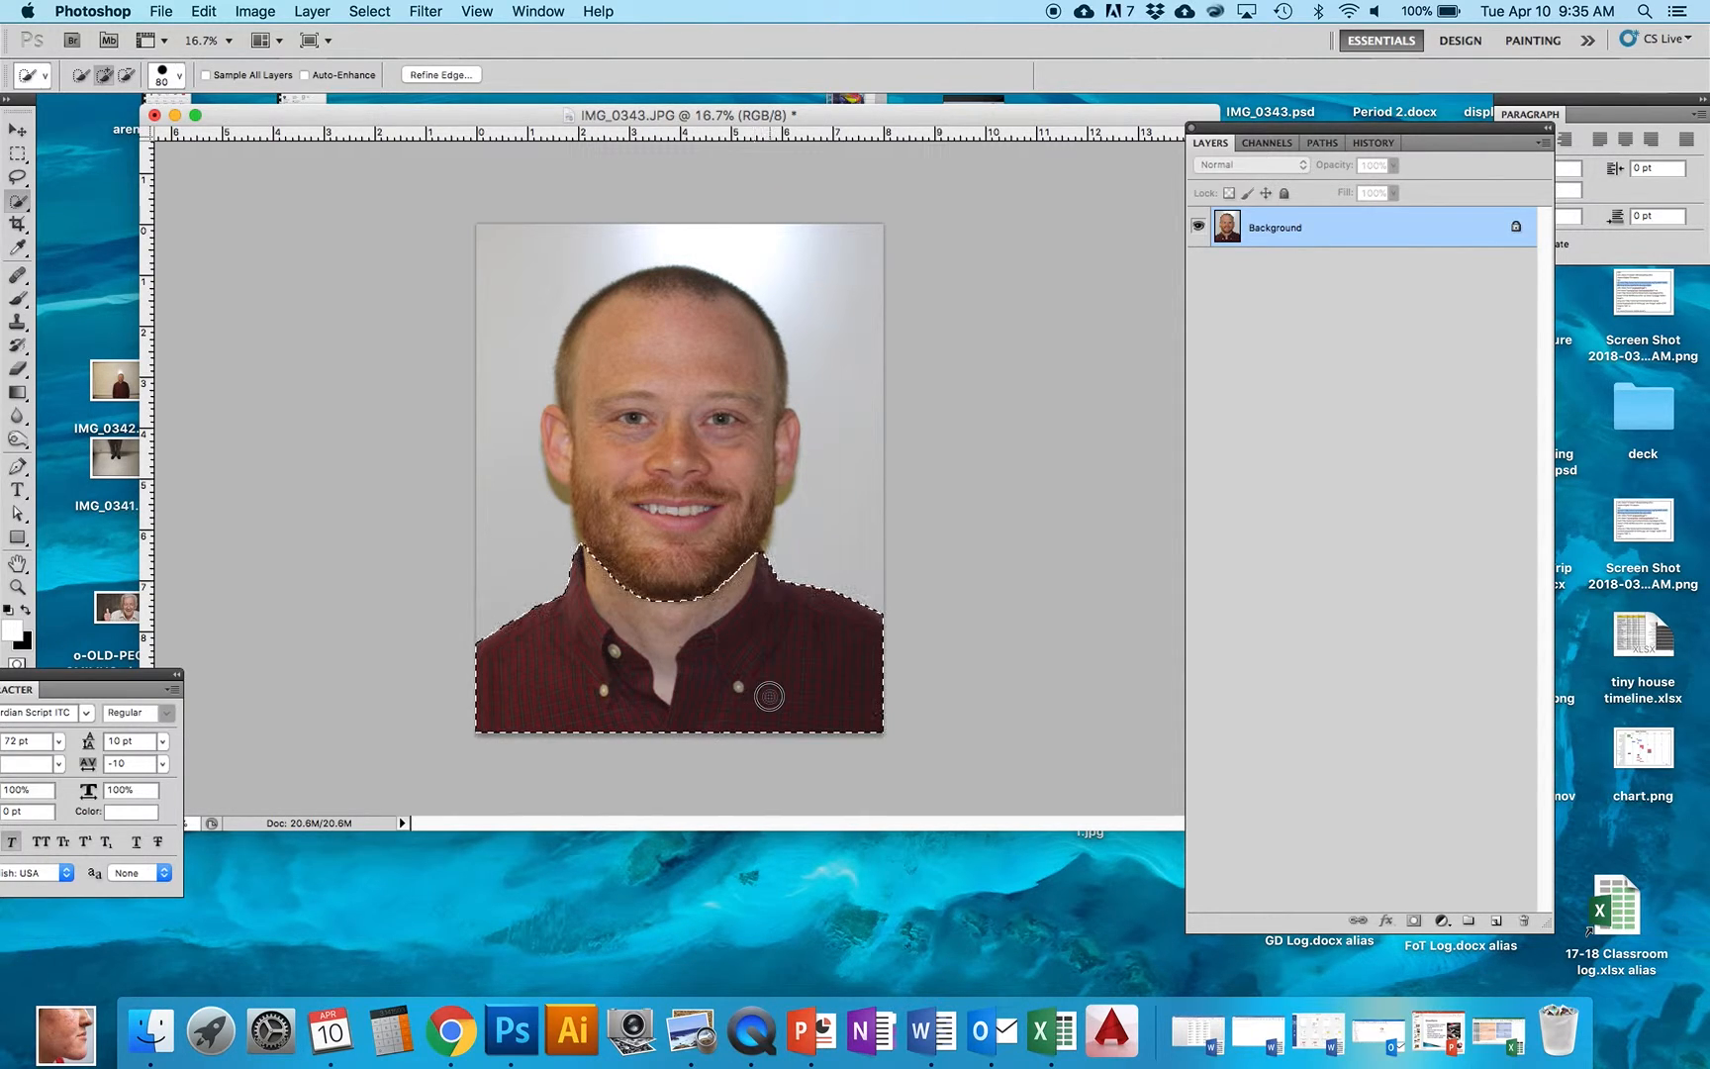
{"action": "mouse_move", "coordinate": [677, 585]}
{"action": "left_mouse_down"}
{"action": "mouse_move", "coordinate": [663, 592]}
{"action": "mouse_move", "coordinate": [661, 480]}
{"action": "mouse_move", "coordinate": [632, 471]}
{"action": "mouse_move", "coordinate": [658, 386]}
{"action": "left_mouse_up"}
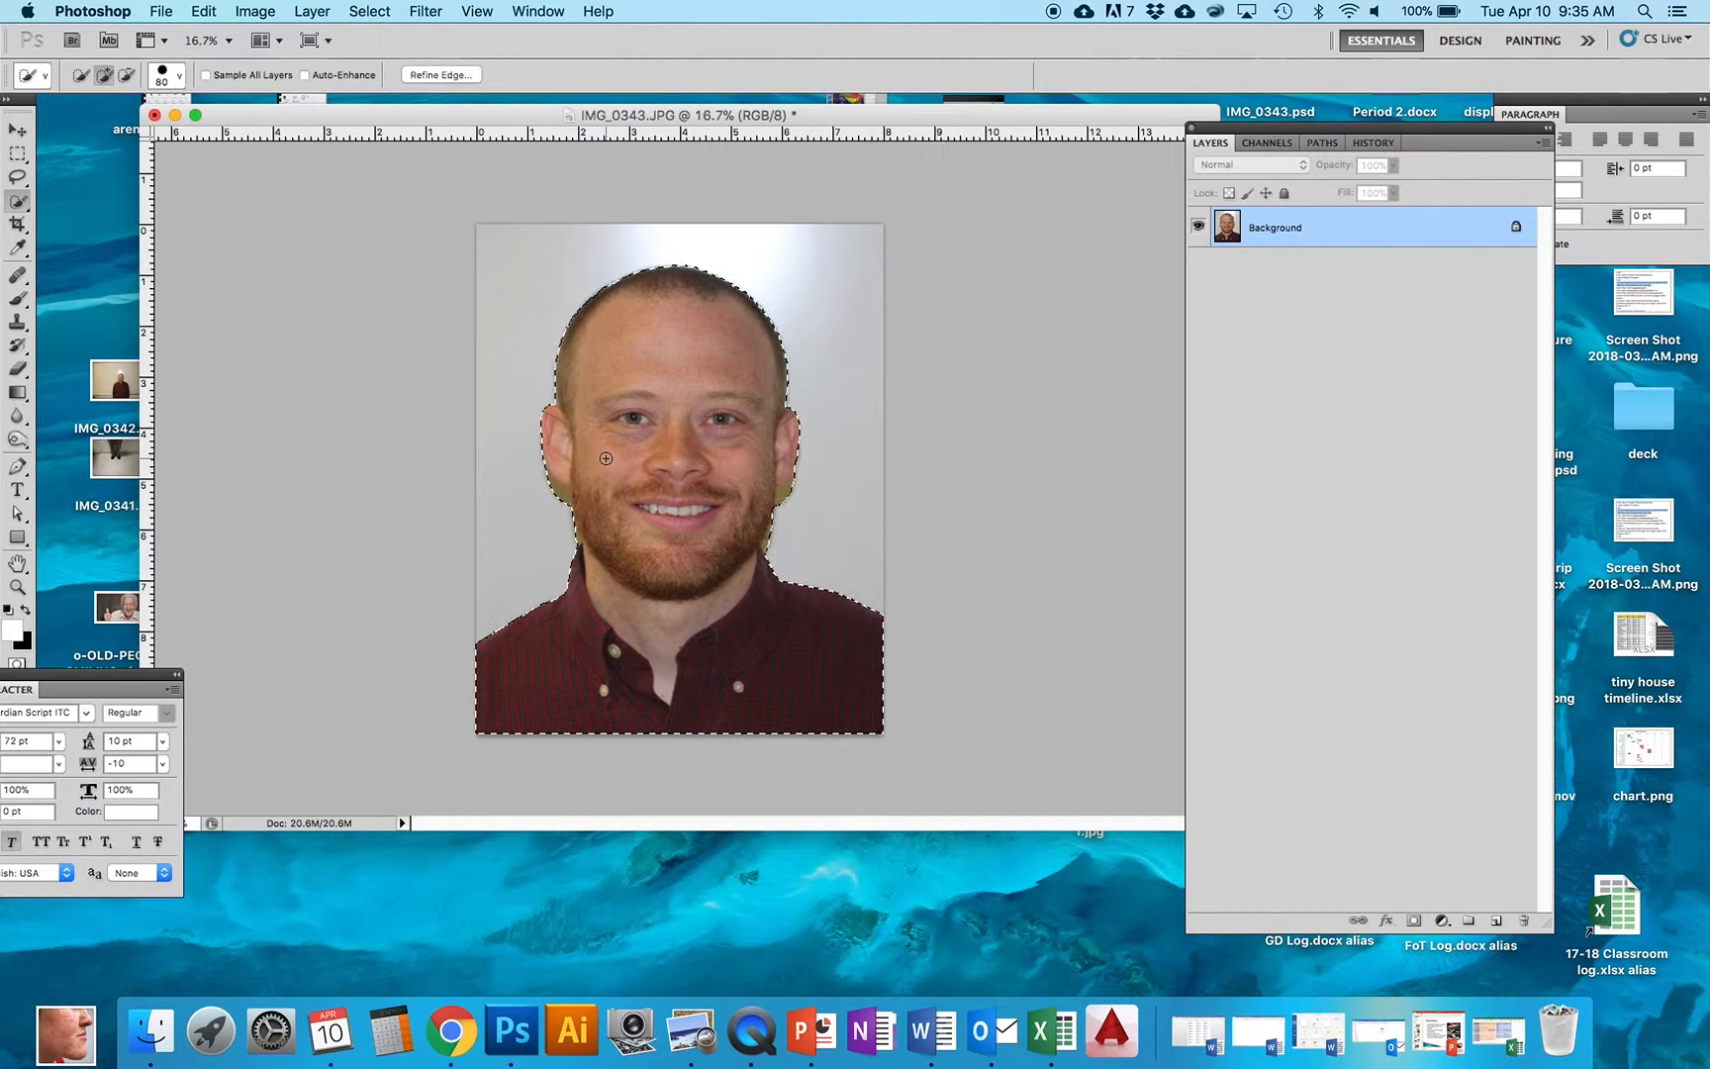
{"action": "left_click", "coordinate": [103, 77]}
{"action": "key", "text": "alt"}
{"action": "key", "text": "alt"}
Convert the Background into a layer named Young and add a layer mask from the selection of the man
{"action": "double_click", "coordinate": [1274, 230]}
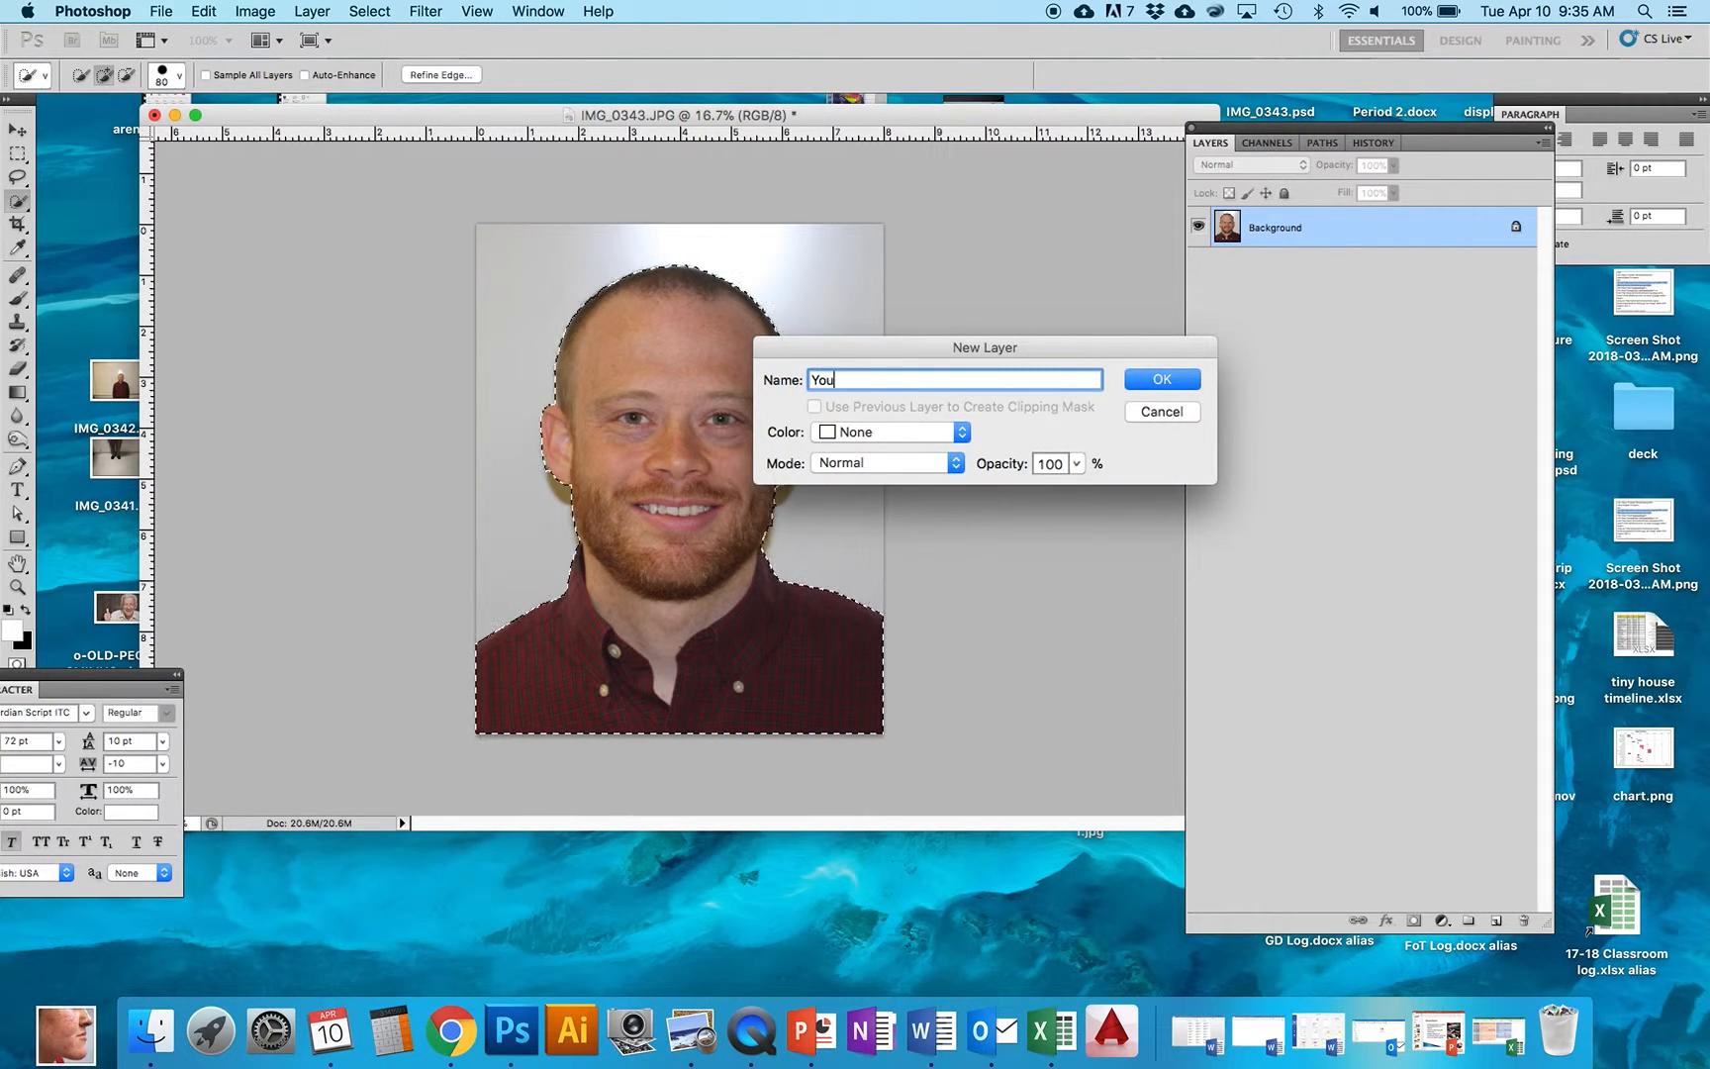
{"action": "type", "text": "Young"}
{"action": "key", "text": "Return"}
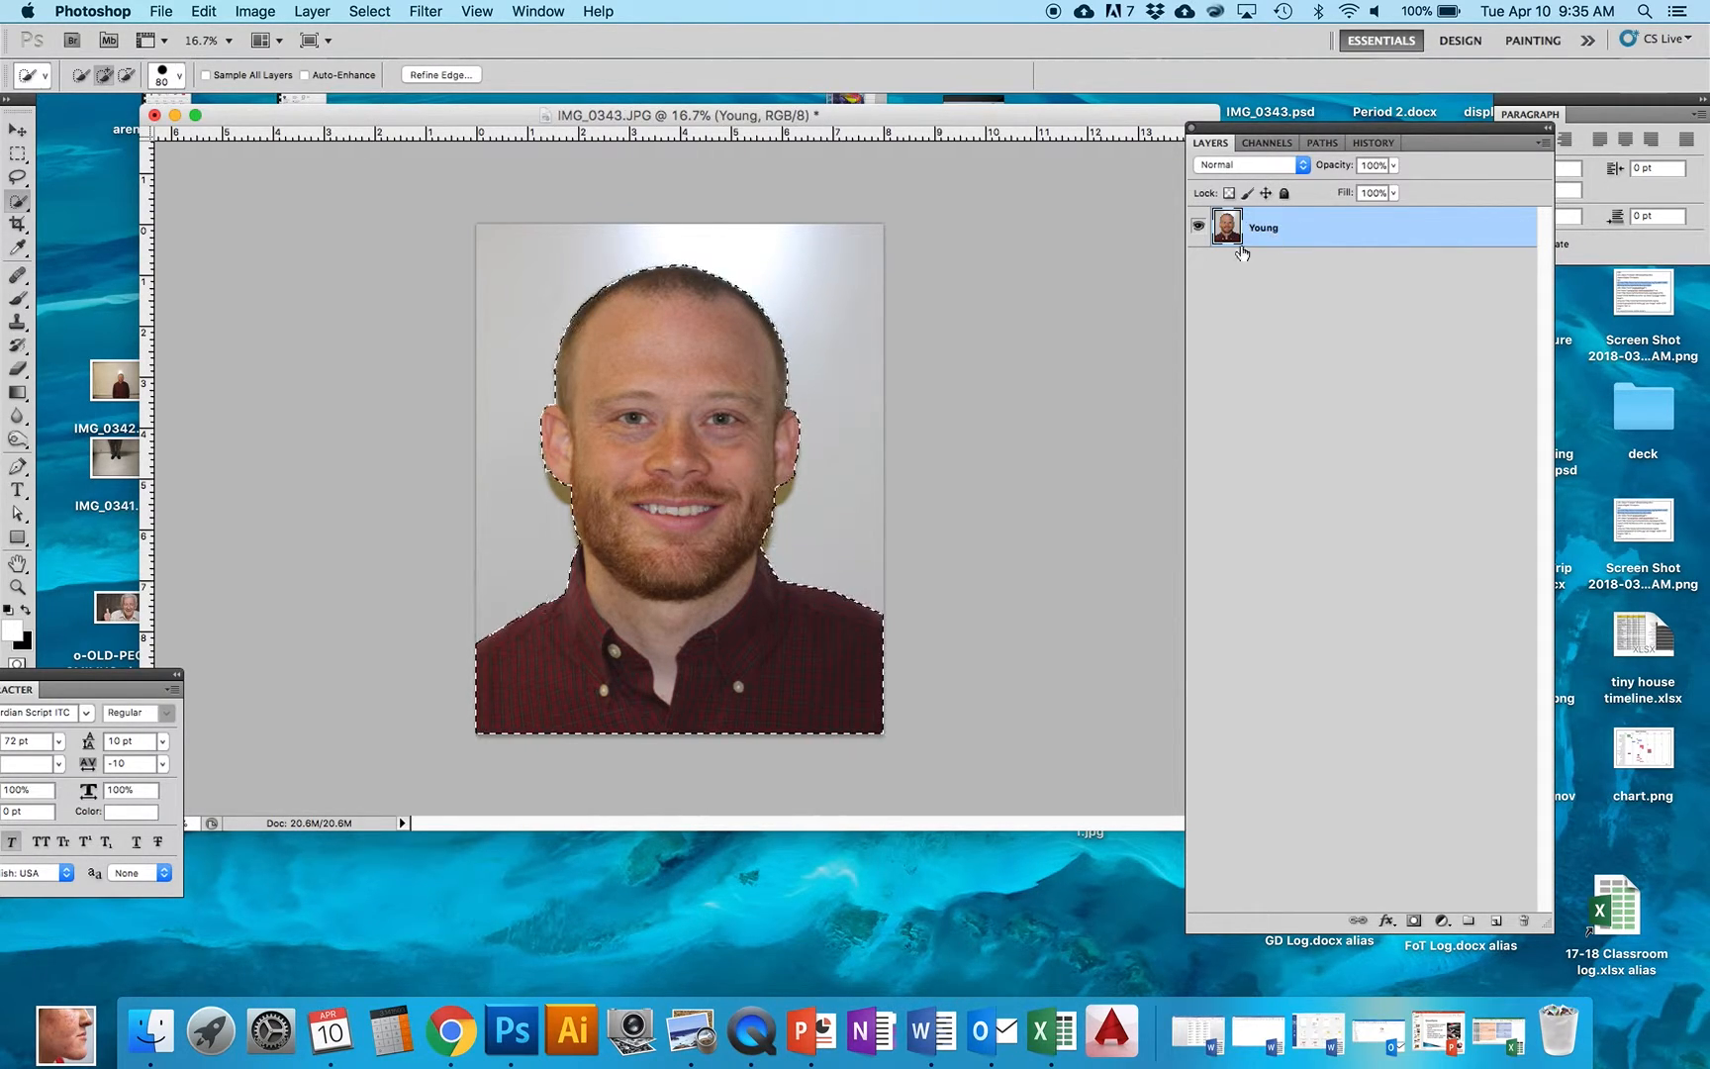
{"action": "left_click", "coordinate": [1413, 922]}
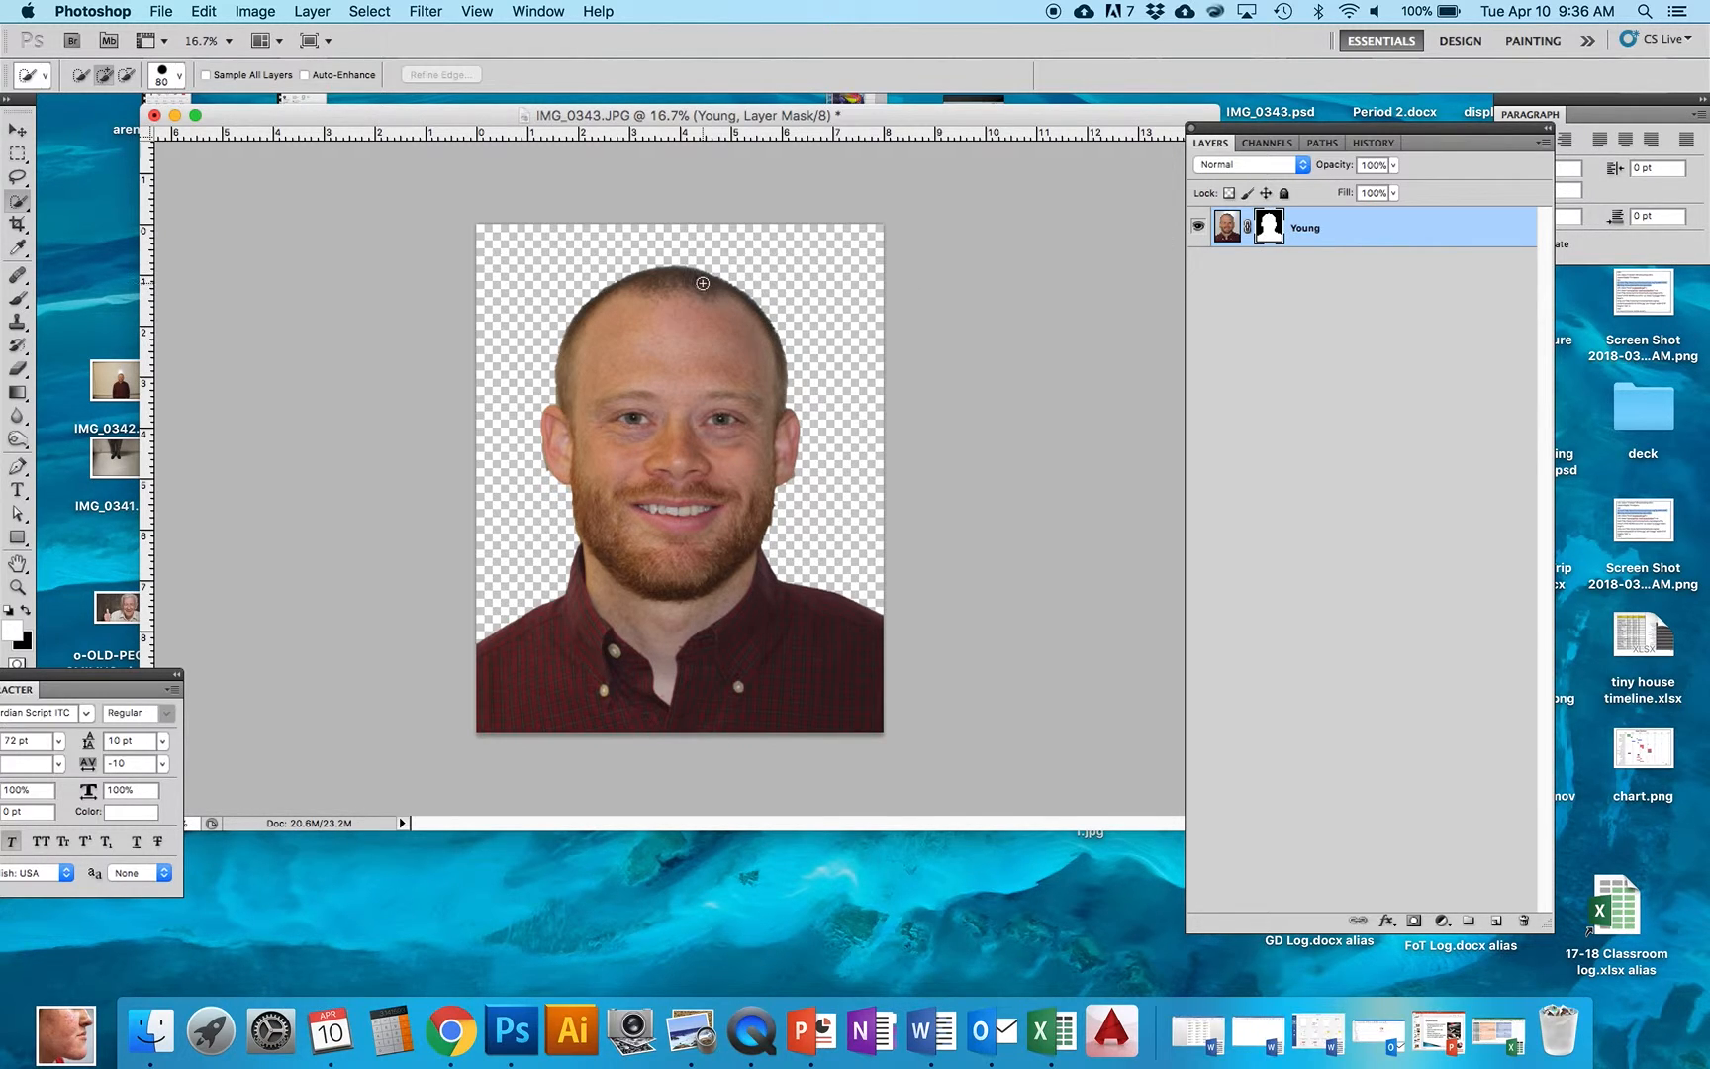
Open Refine Mask for the Young layer's mask and move the dialog closer to the portrait
{"action": "scroll", "coordinate": [688, 264], "scroll_direction": "up", "scroll_amount": 5}
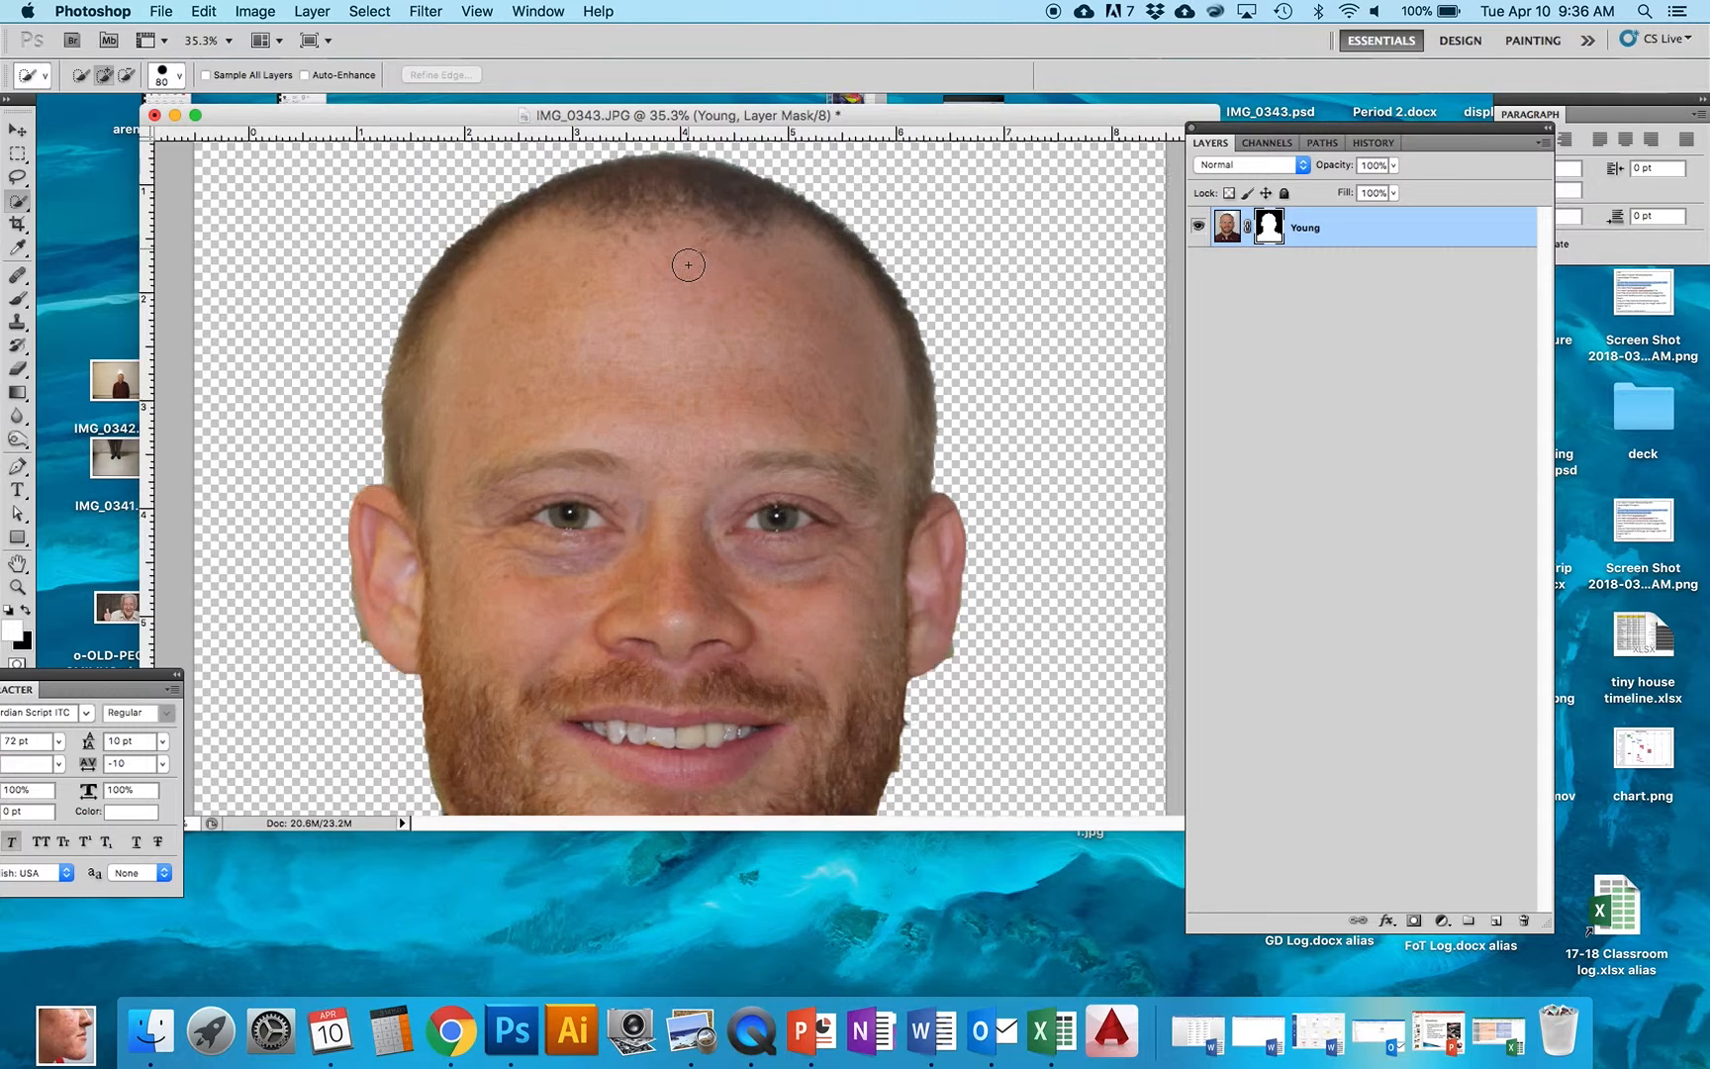
{"action": "scroll", "coordinate": [688, 264], "scroll_direction": "up", "scroll_amount": 2}
{"action": "scroll", "coordinate": [688, 264], "scroll_direction": "up", "scroll_amount": 2}
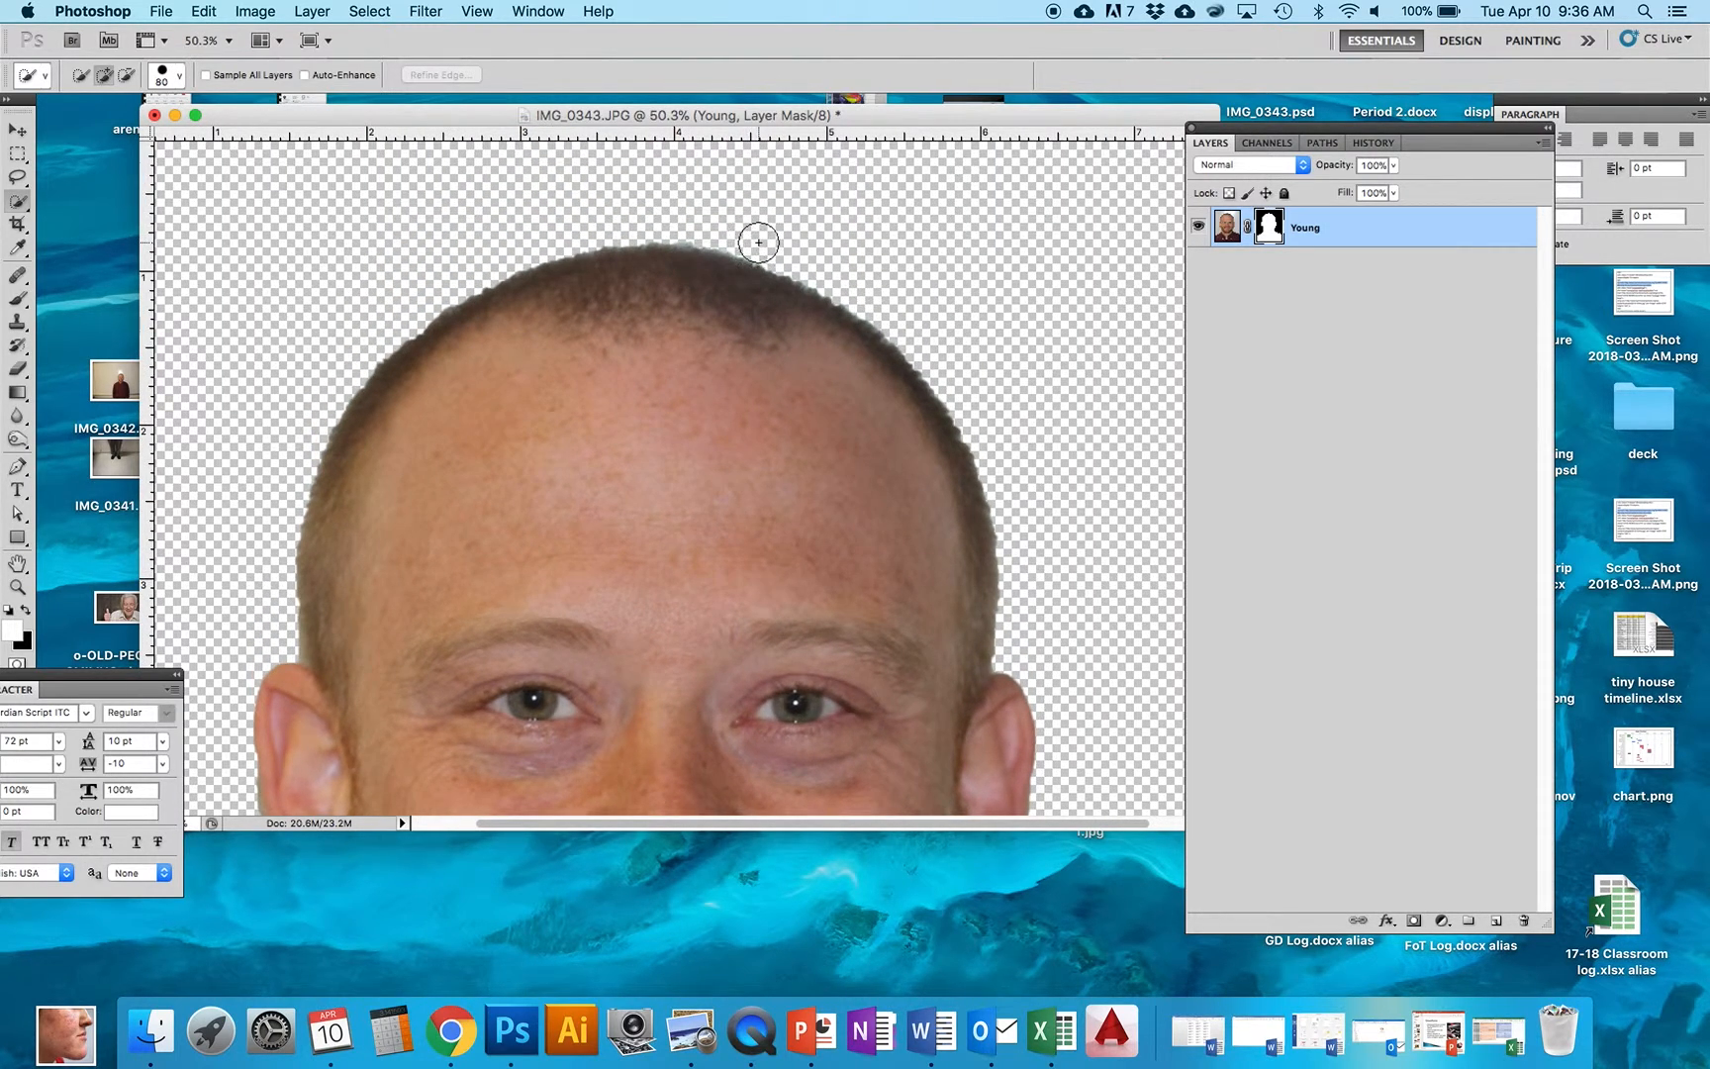
{"action": "scroll", "coordinate": [759, 239], "scroll_direction": "up", "scroll_amount": 2}
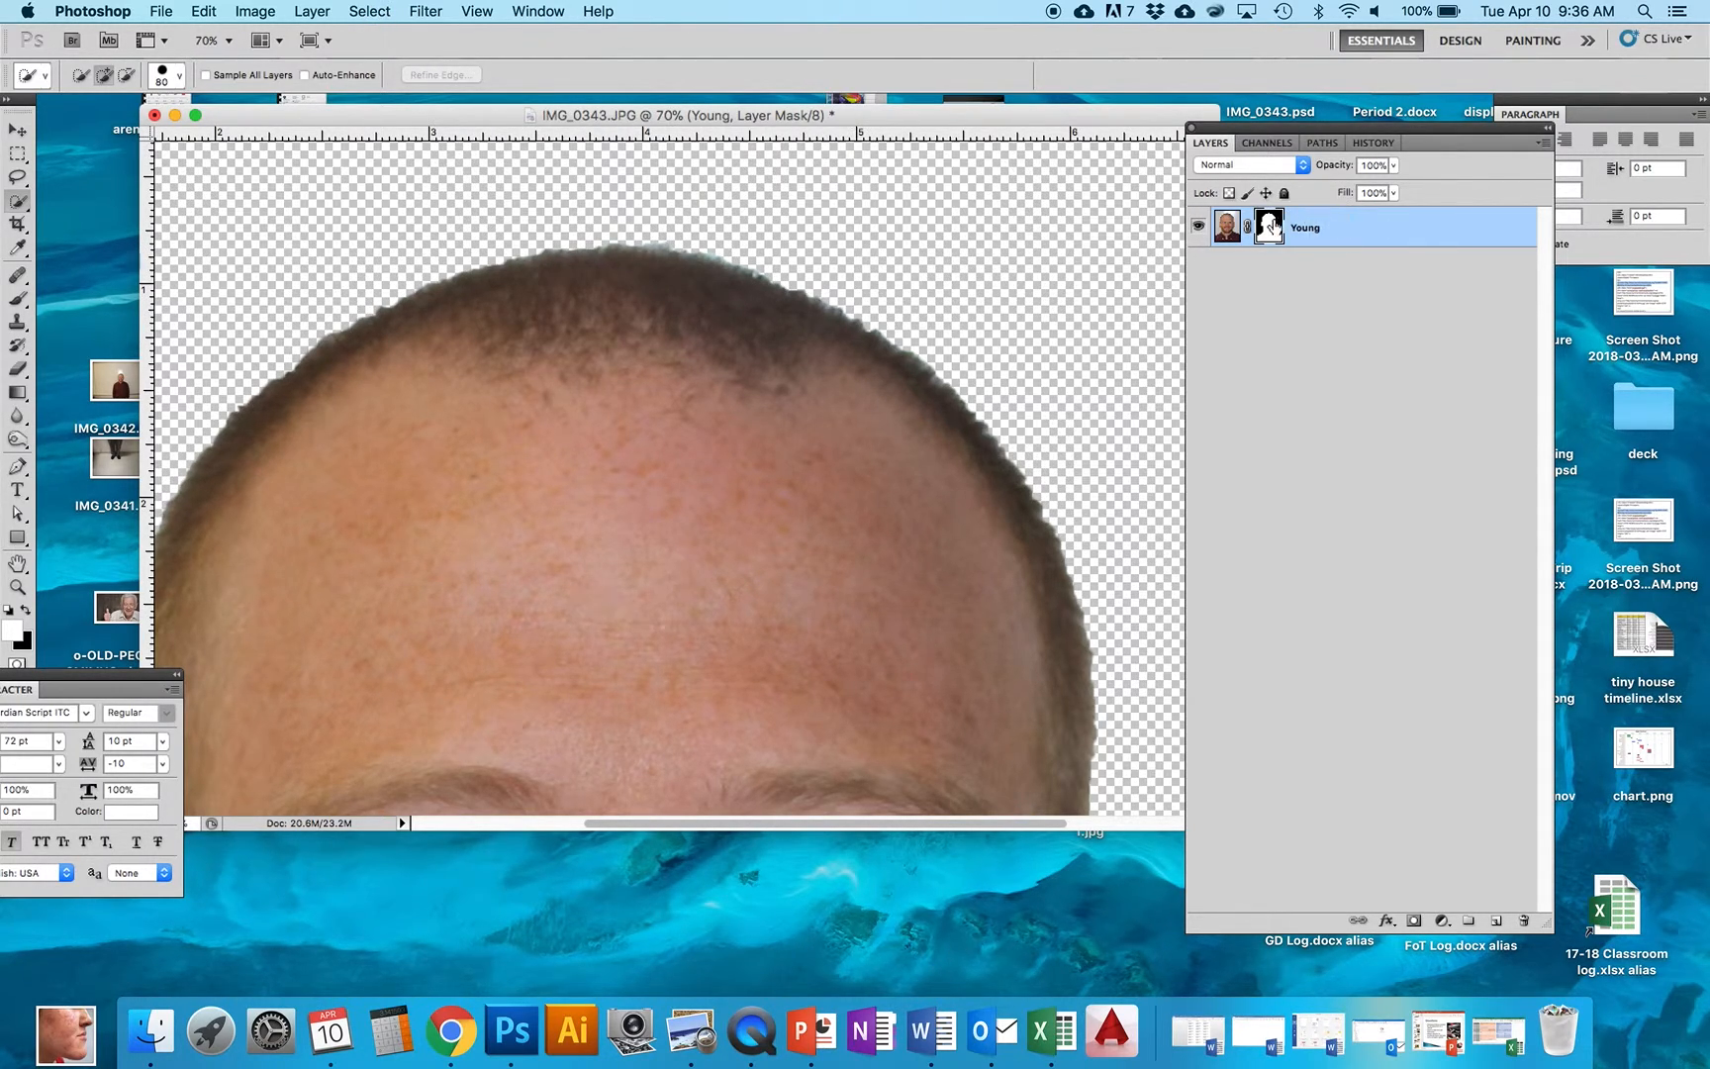
{"action": "left_click", "coordinate": [370, 11]}
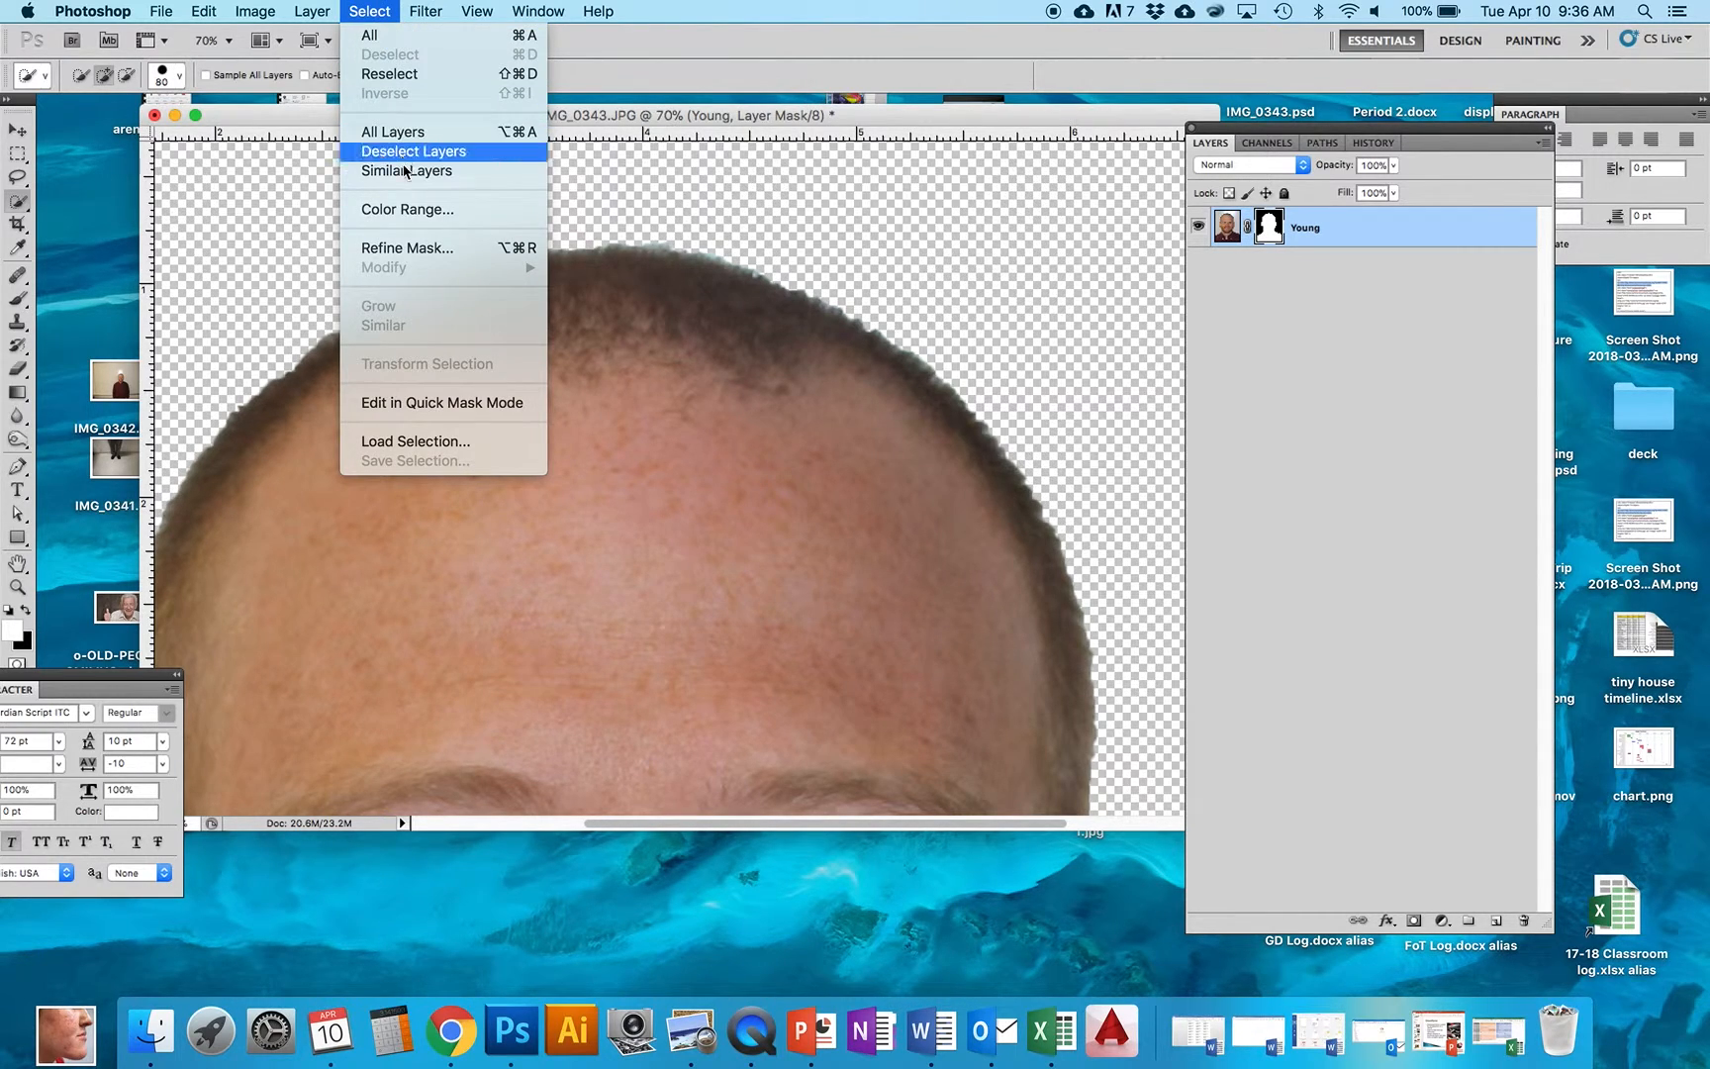
{"action": "left_click", "coordinate": [420, 248]}
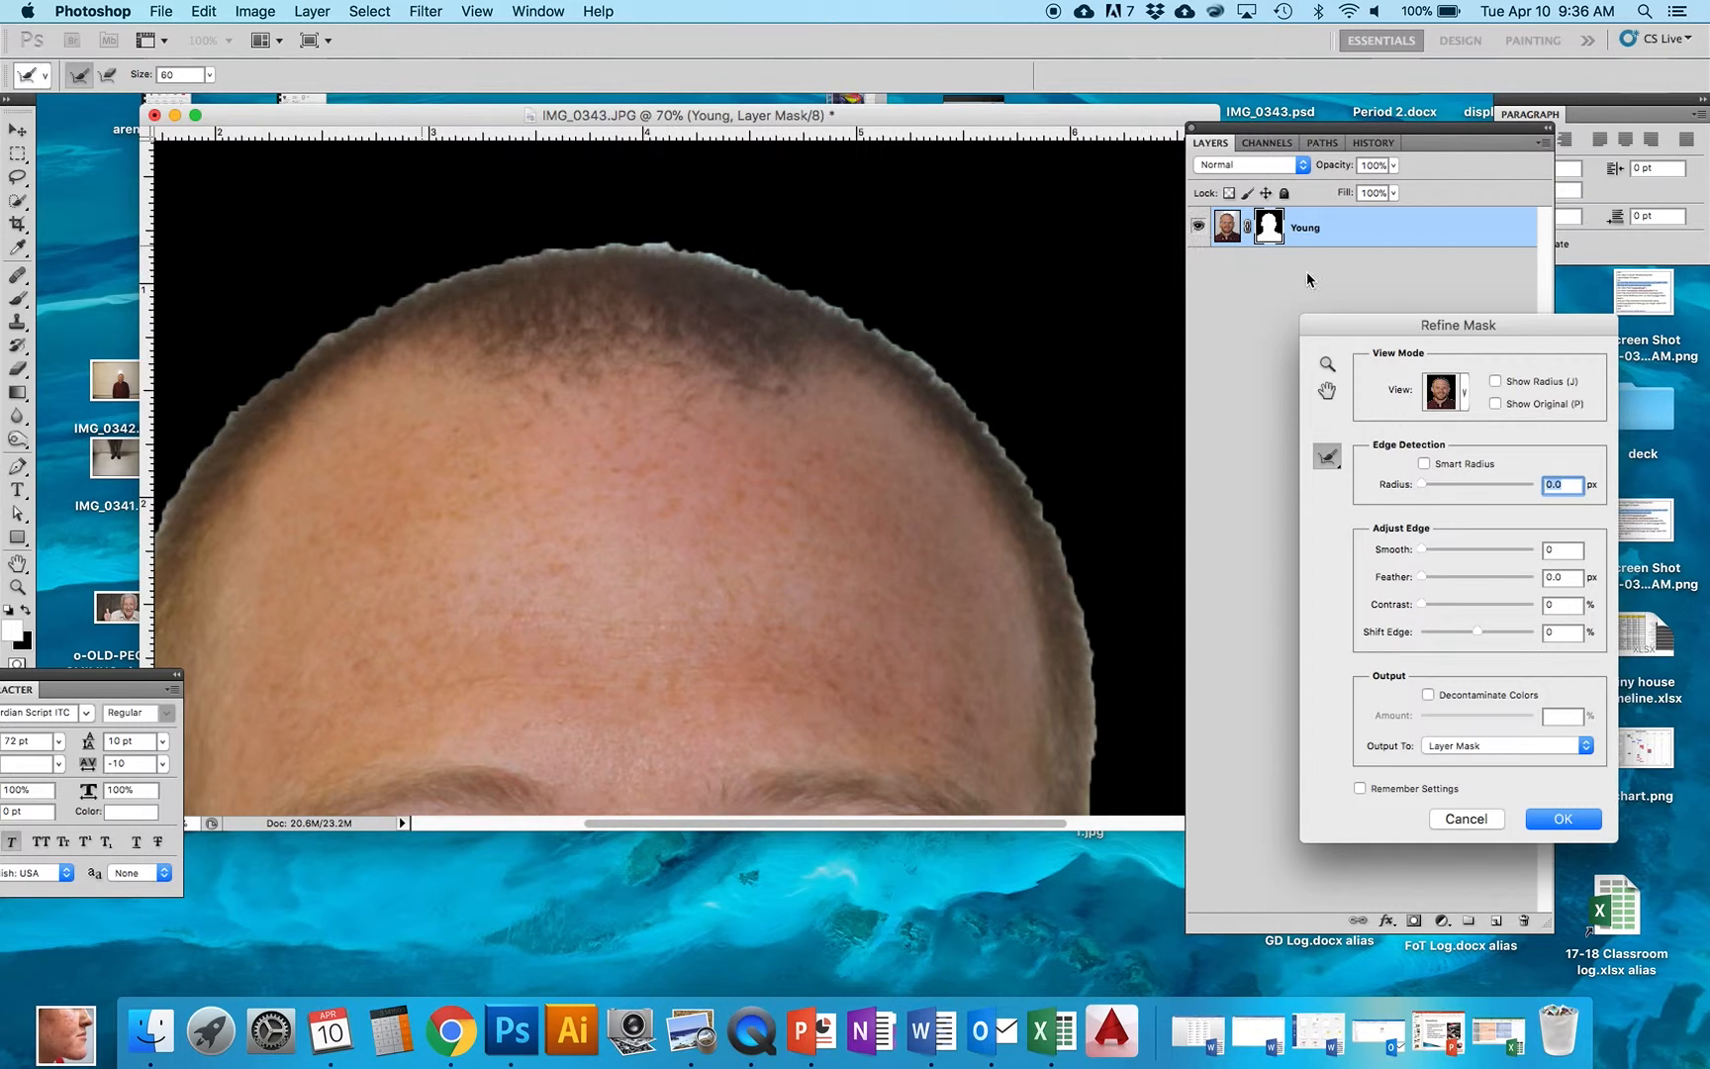
{"action": "left_click", "coordinate": [1457, 408]}
{"action": "left_click", "coordinate": [1420, 562]}
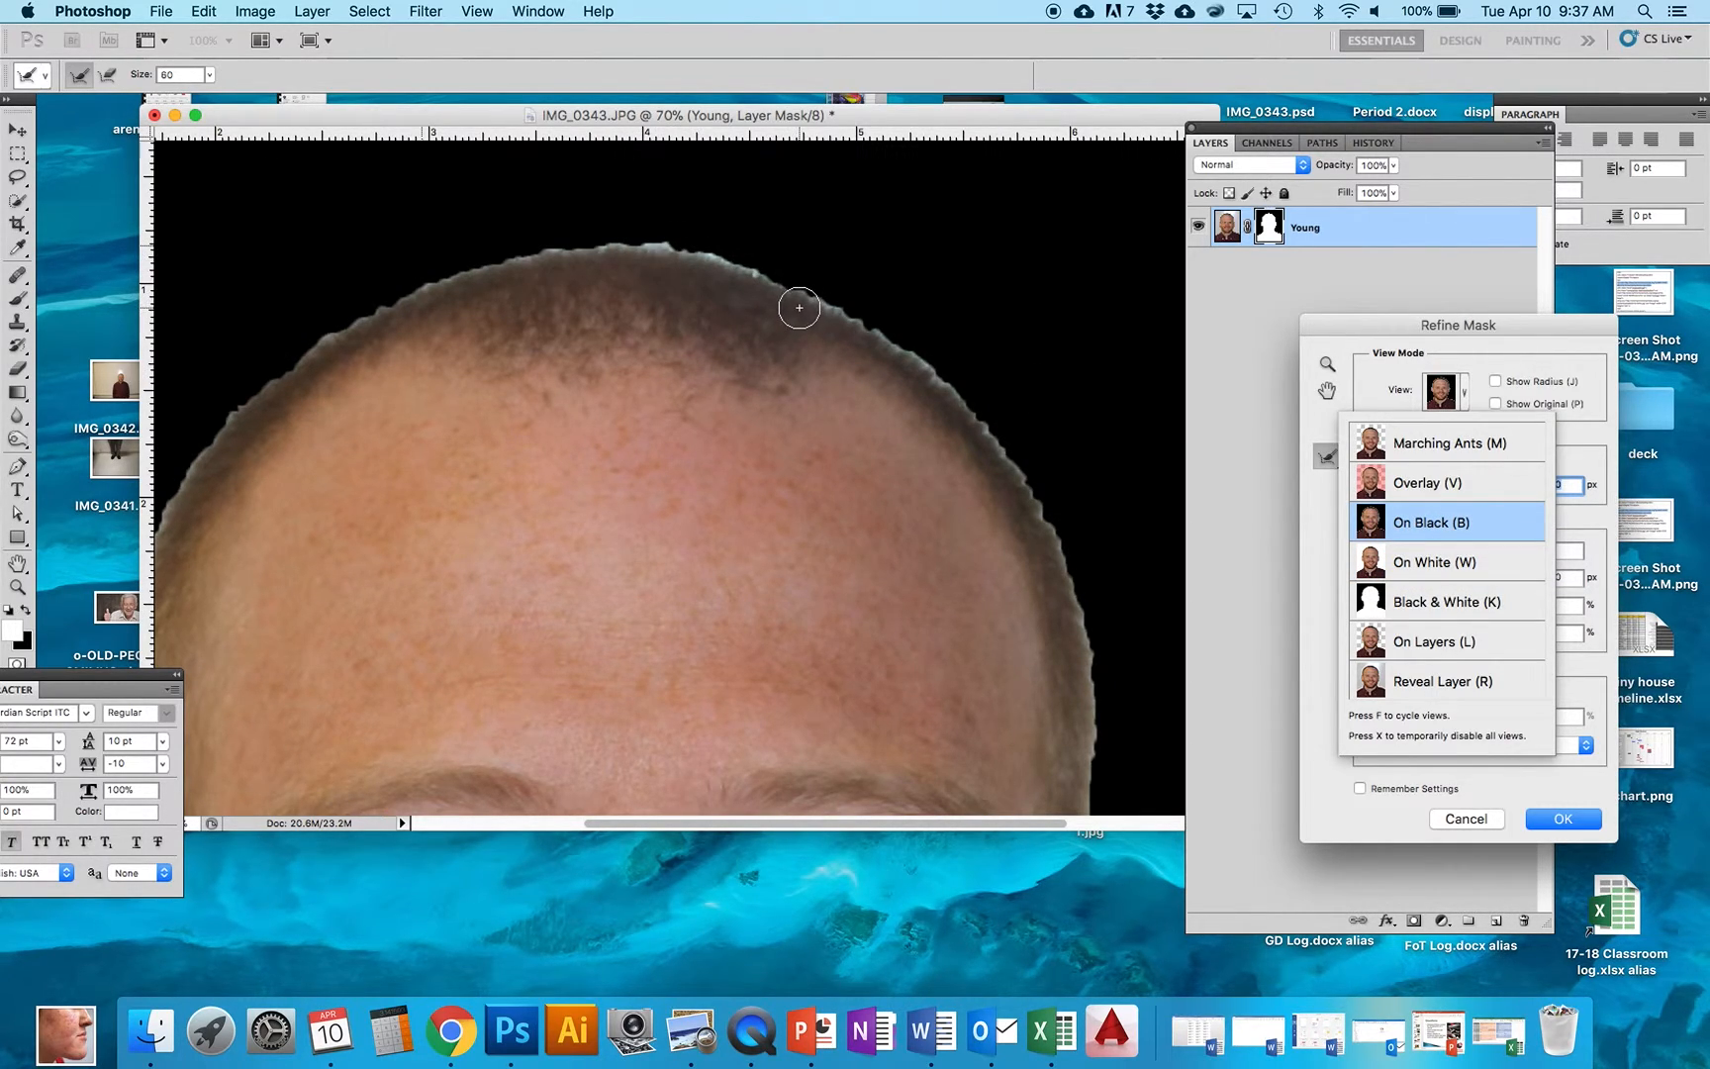
{"action": "left_click", "coordinate": [1373, 337]}
{"action": "left_click_drag", "start_coordinate": [1373, 335], "coordinate": [1187, 286]}
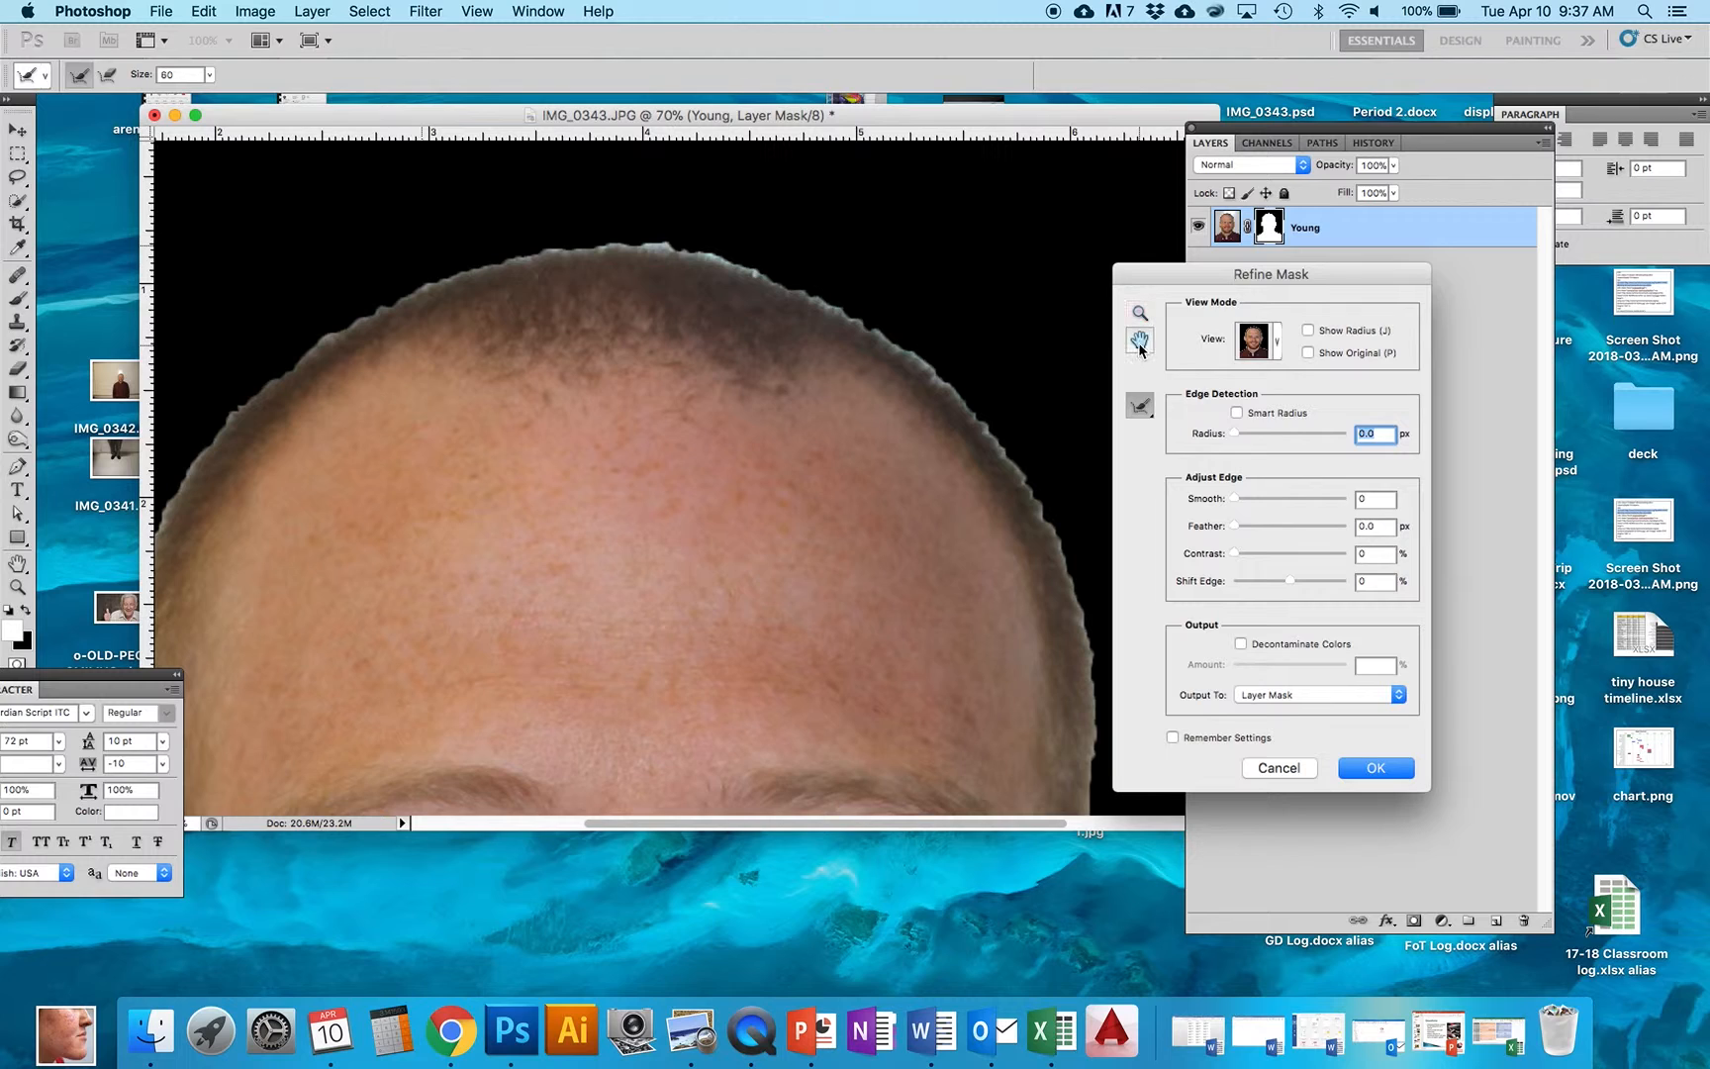
Activate the Refine Radius tool for the hair edge and set its brush size to 40
{"action": "left_click", "coordinate": [1140, 343]}
{"action": "mouse_move", "coordinate": [961, 394]}
{"action": "left_mouse_down"}
{"action": "mouse_move", "coordinate": [848, 321]}
{"action": "mouse_move", "coordinate": [949, 402]}
{"action": "left_mouse_up"}
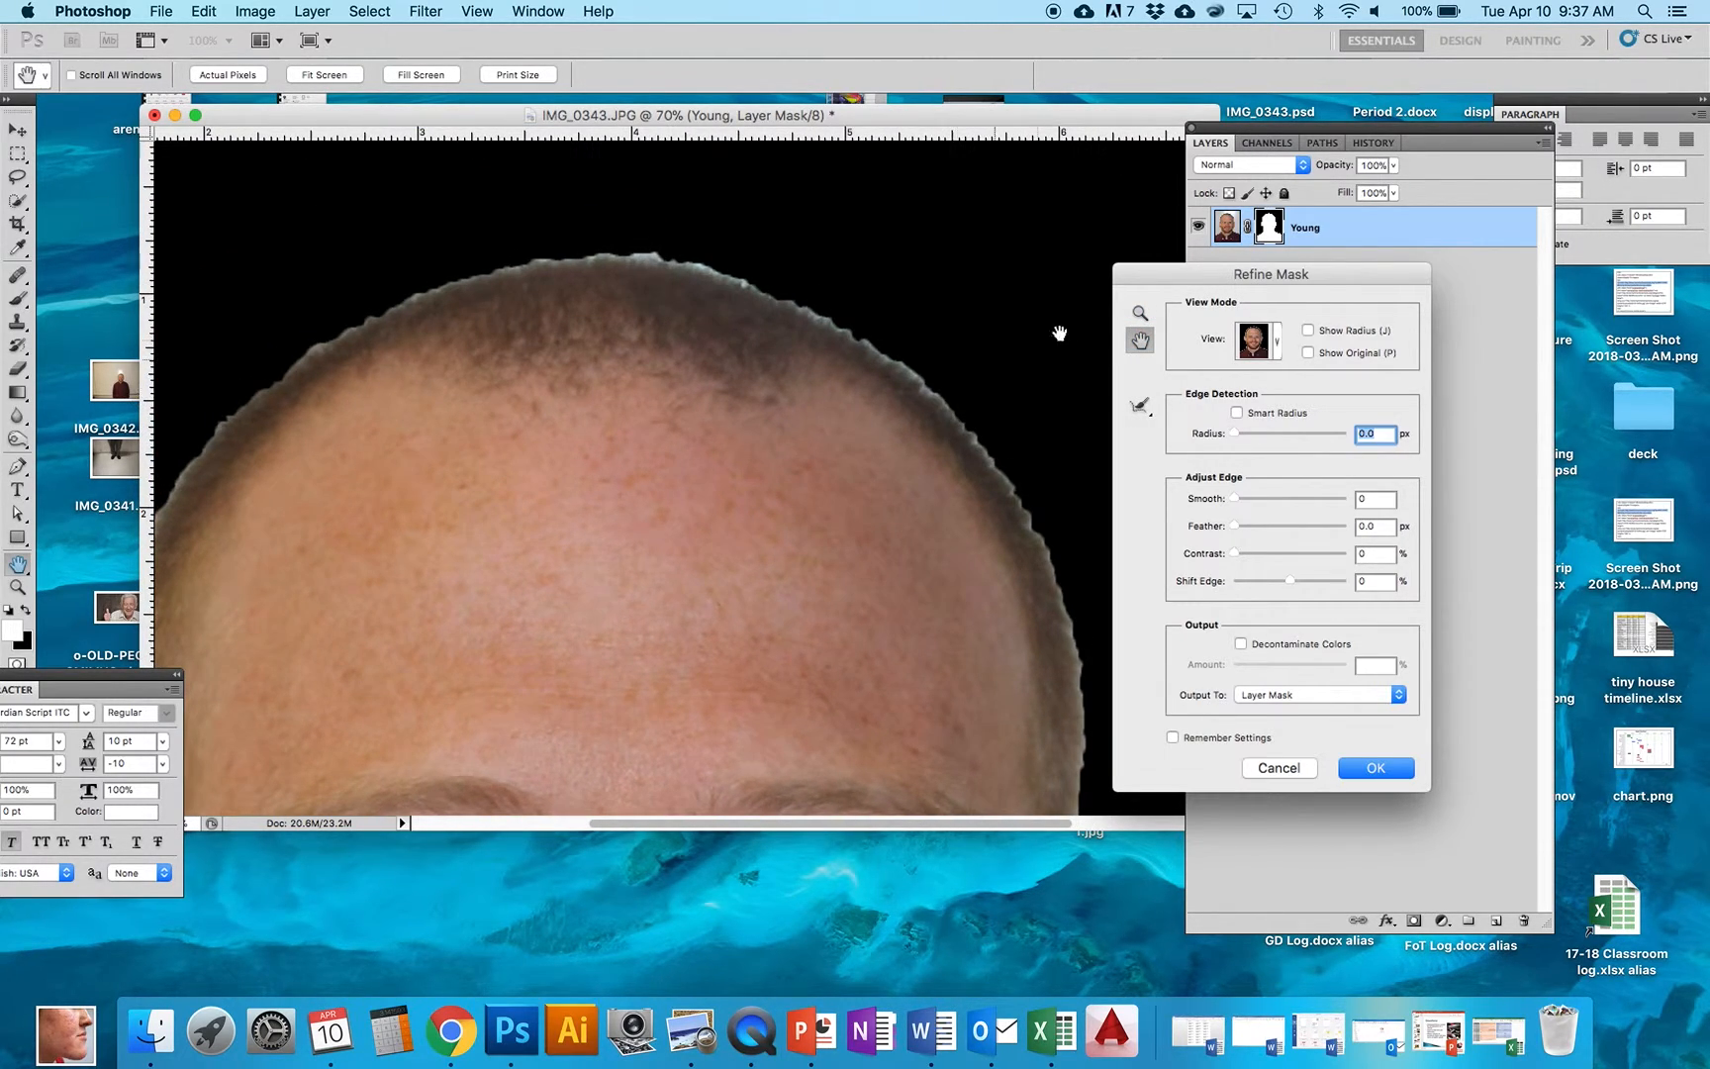
{"action": "left_click", "coordinate": [1139, 314]}
{"action": "mouse_move", "coordinate": [821, 366]}
{"action": "left_mouse_down"}
{"action": "mouse_move", "coordinate": [736, 362]}
{"action": "mouse_move", "coordinate": [836, 382]}
{"action": "left_mouse_up"}
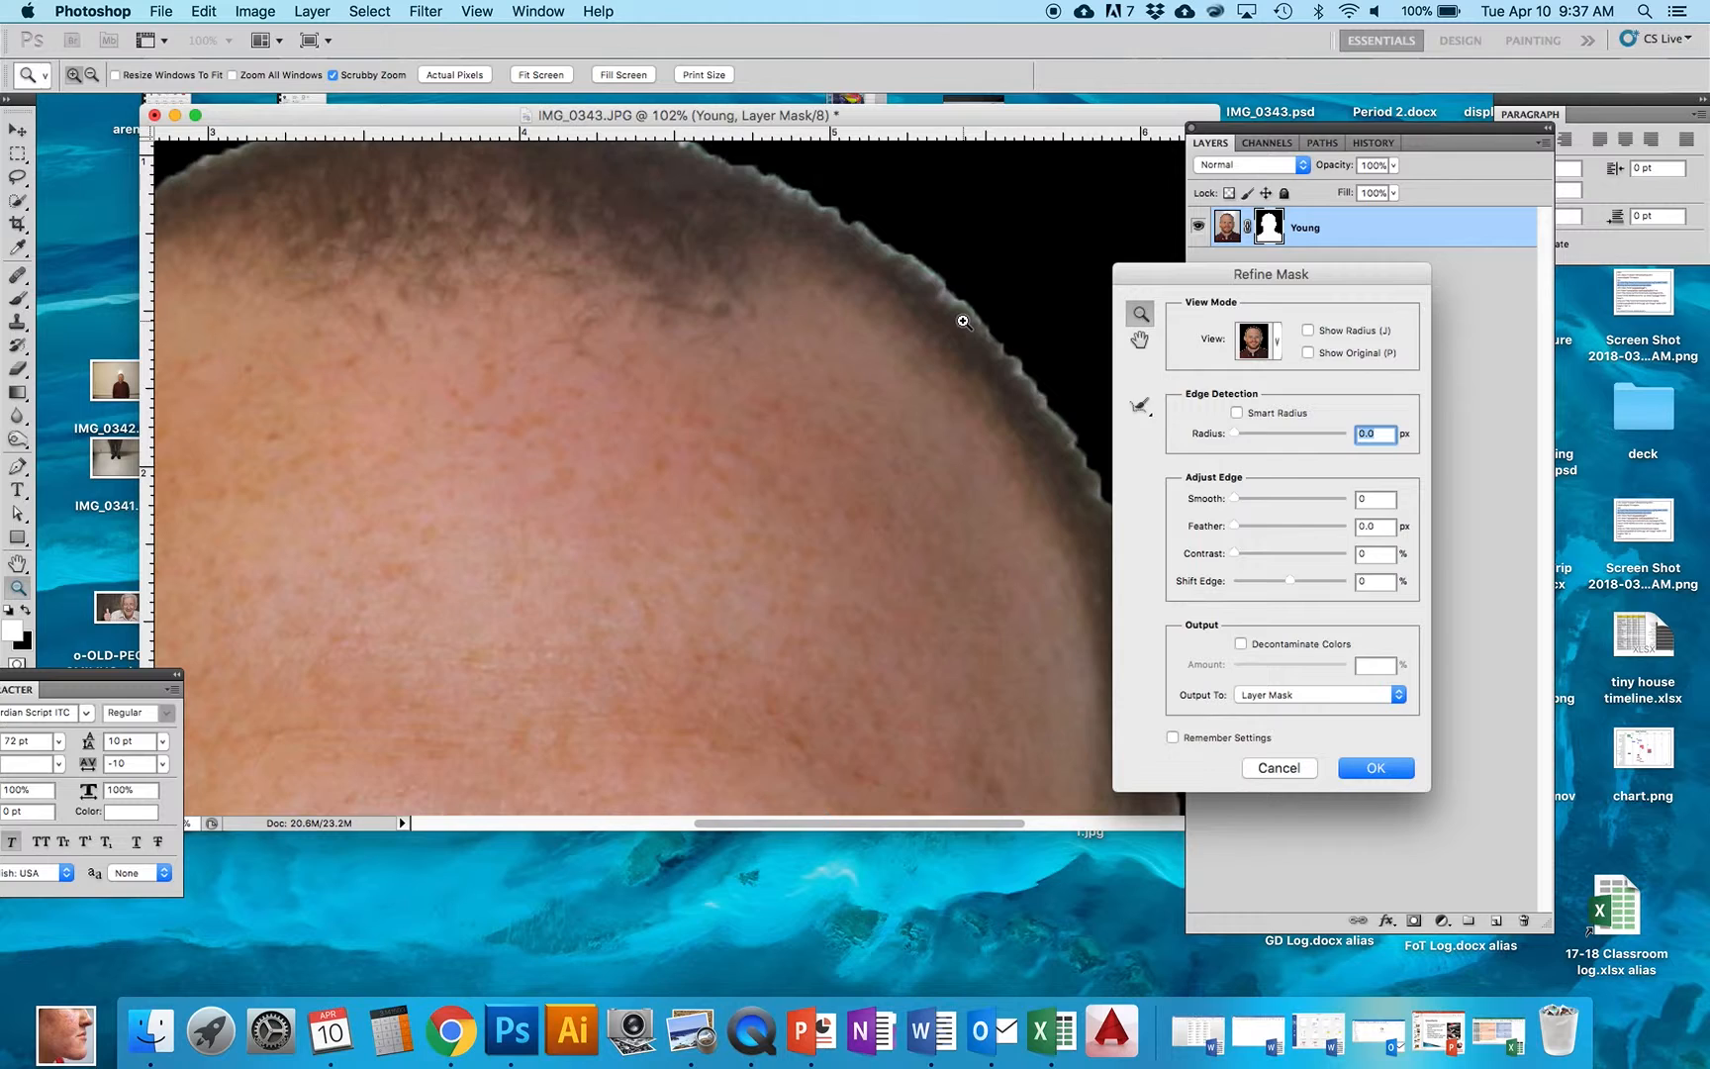
{"action": "scroll", "coordinate": [963, 321], "scroll_direction": "up", "scroll_amount": 5}
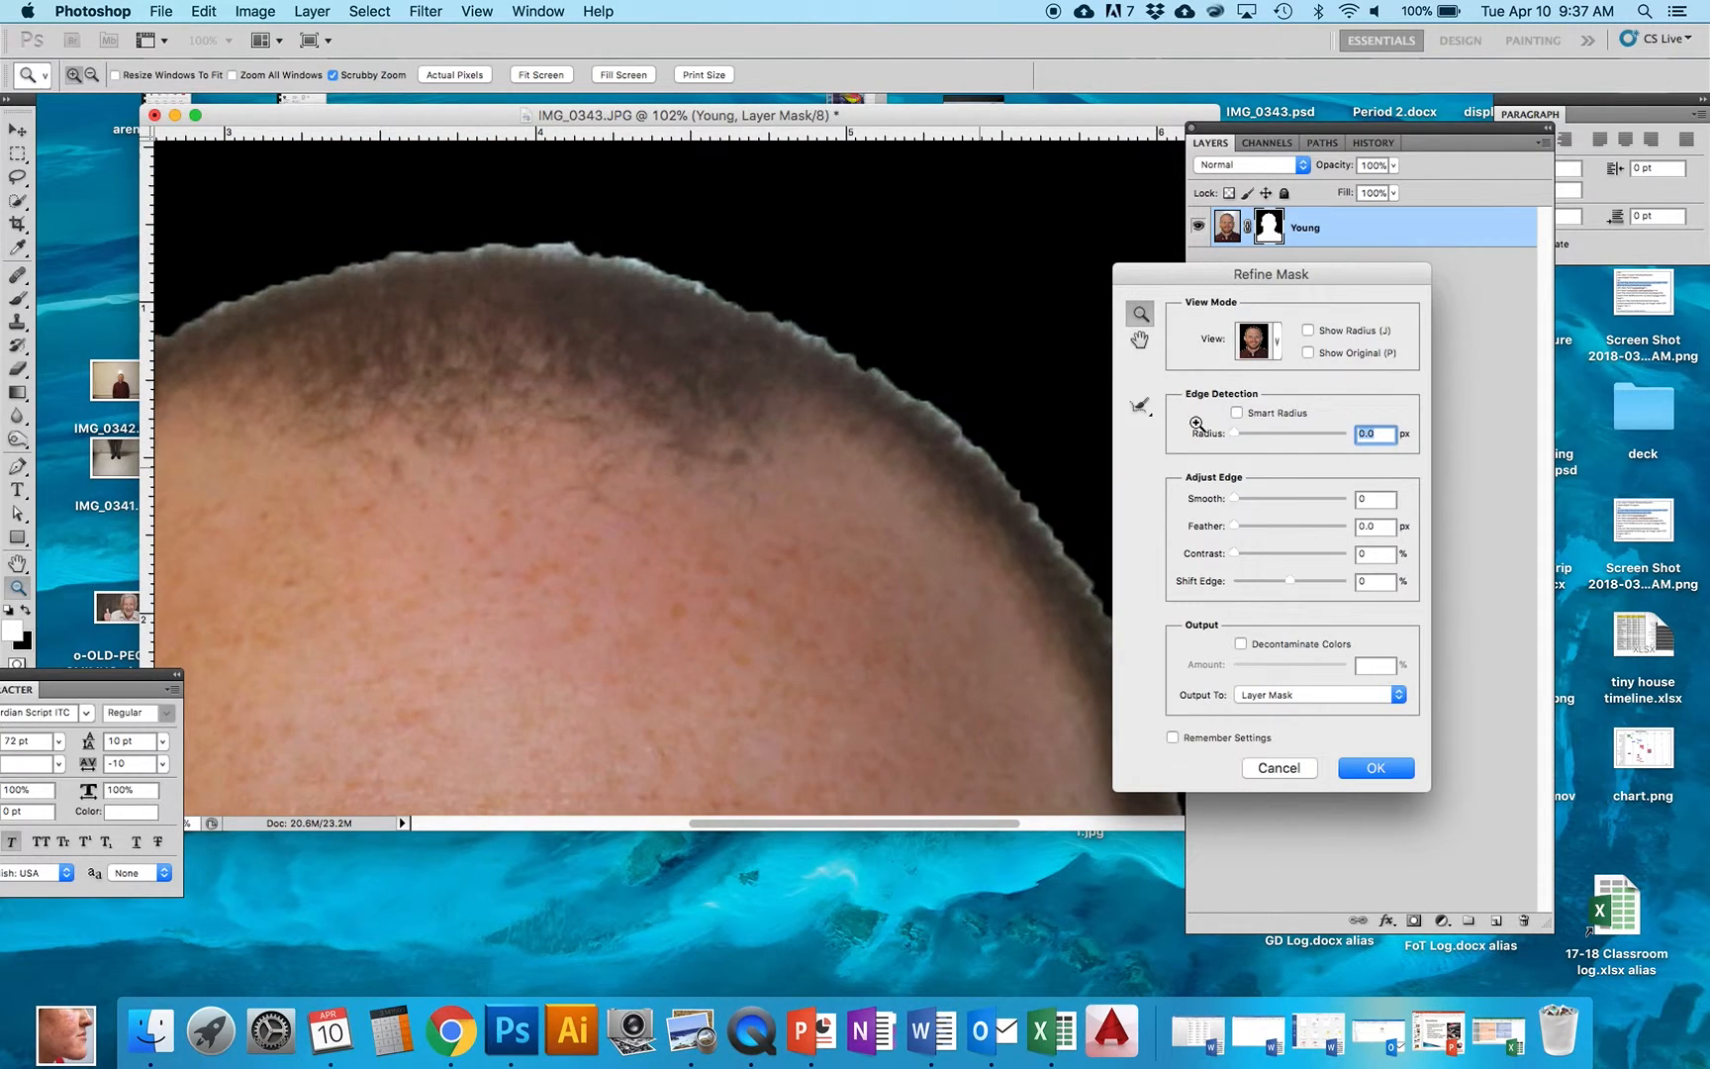
{"action": "left_click", "coordinate": [1142, 404]}
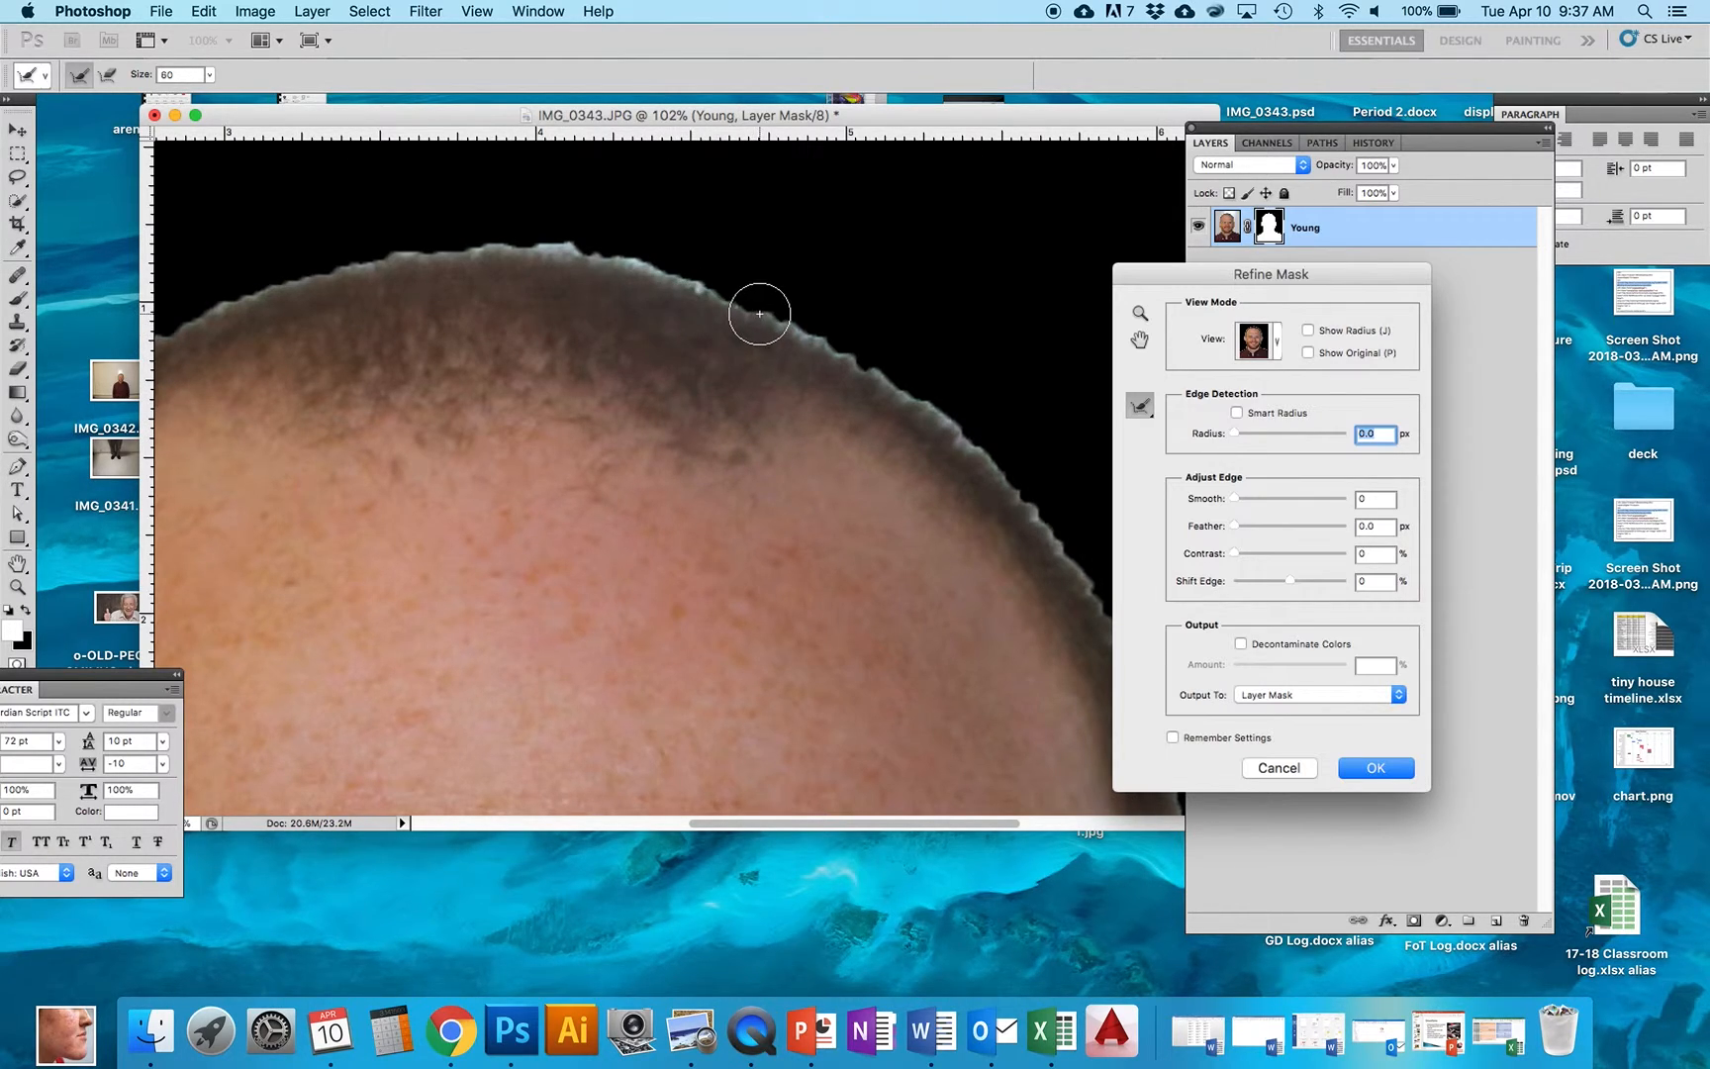
{"action": "key", "text": "bracketleft"}
{"action": "key", "text": "bracketleft"}
{"action": "key", "text": "bracketleft"}
{"action": "key", "text": "bracketleft"}
{"action": "key", "text": "bracketright"}
{"action": "key", "text": "bracketright"}
{"action": "key", "text": "bracketright"}
{"action": "key", "text": "bracketright"}
{"action": "key", "text": "bracketright"}
{"action": "key", "text": "bracketleft"}
{"action": "key", "text": "bracketleft"}
{"action": "key", "text": "bracketleft"}
{"action": "key", "text": "bracketleft"}
{"action": "key", "text": "bracketleft"}
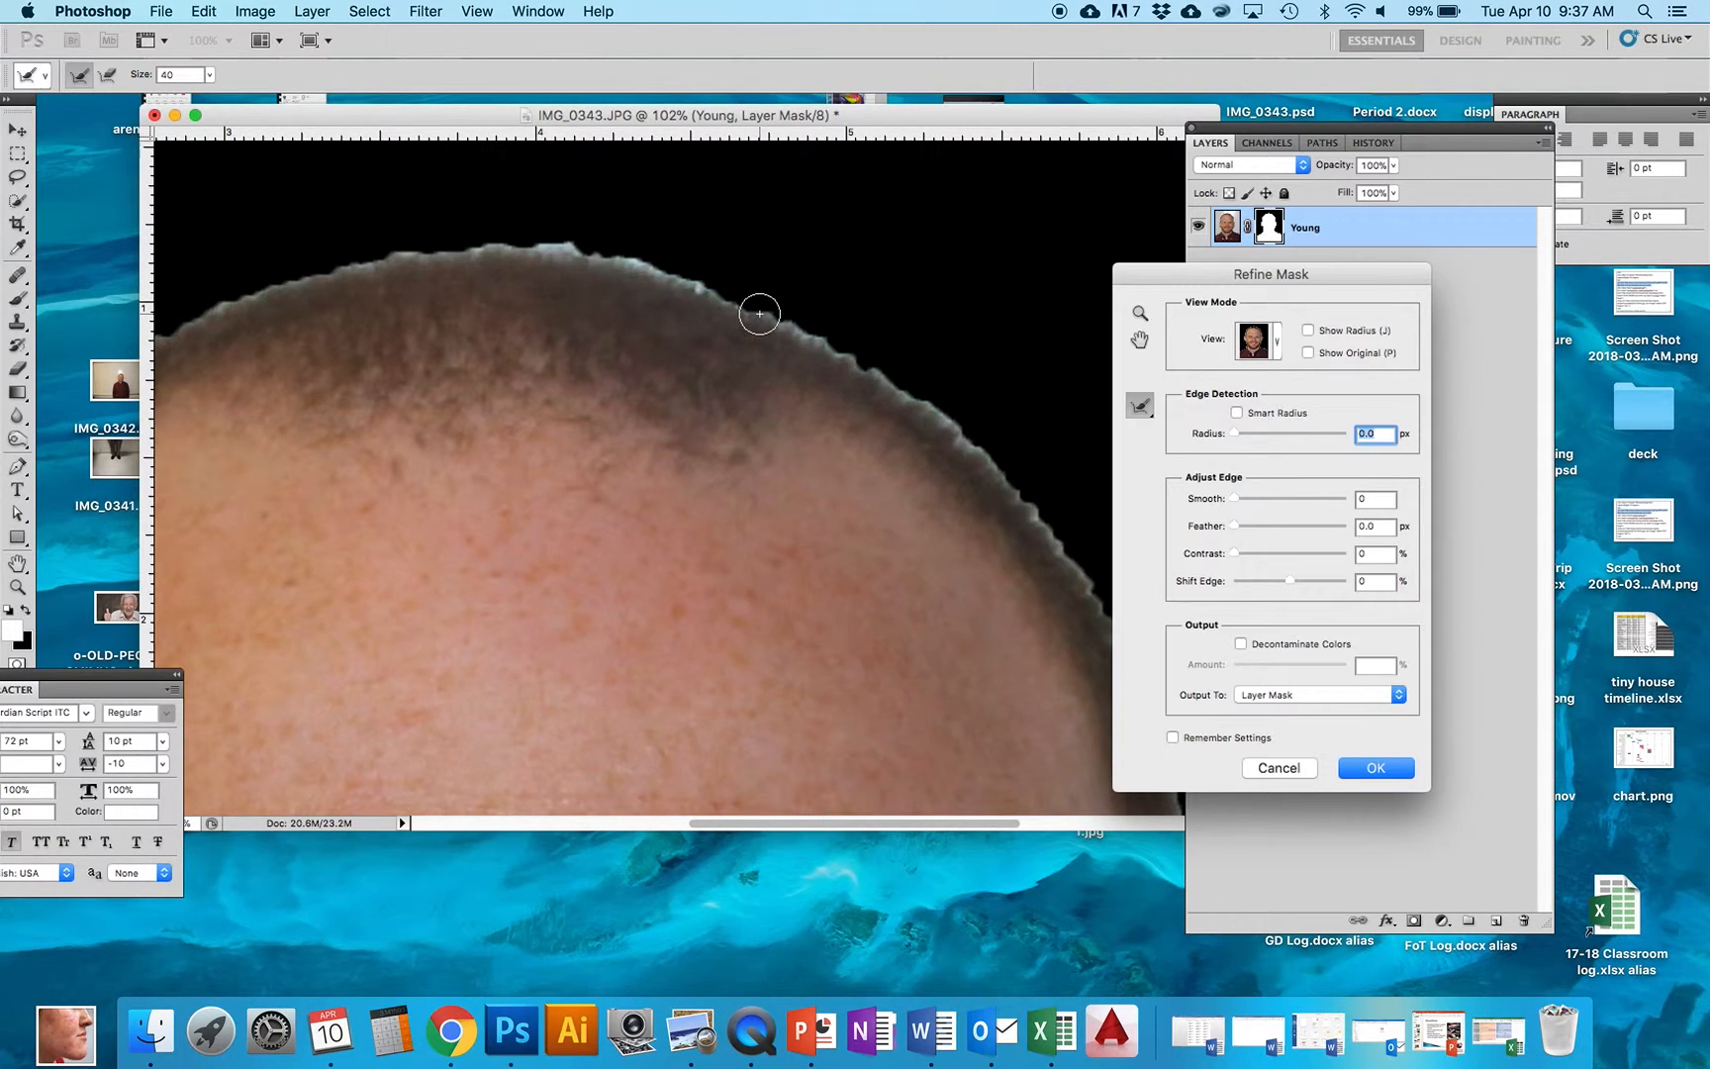
Brush Refine Radius along the hair edge across the crown and down the upper right curve of the head
{"action": "left_click_drag", "start_coordinate": [626, 261], "coordinate": [839, 348]}
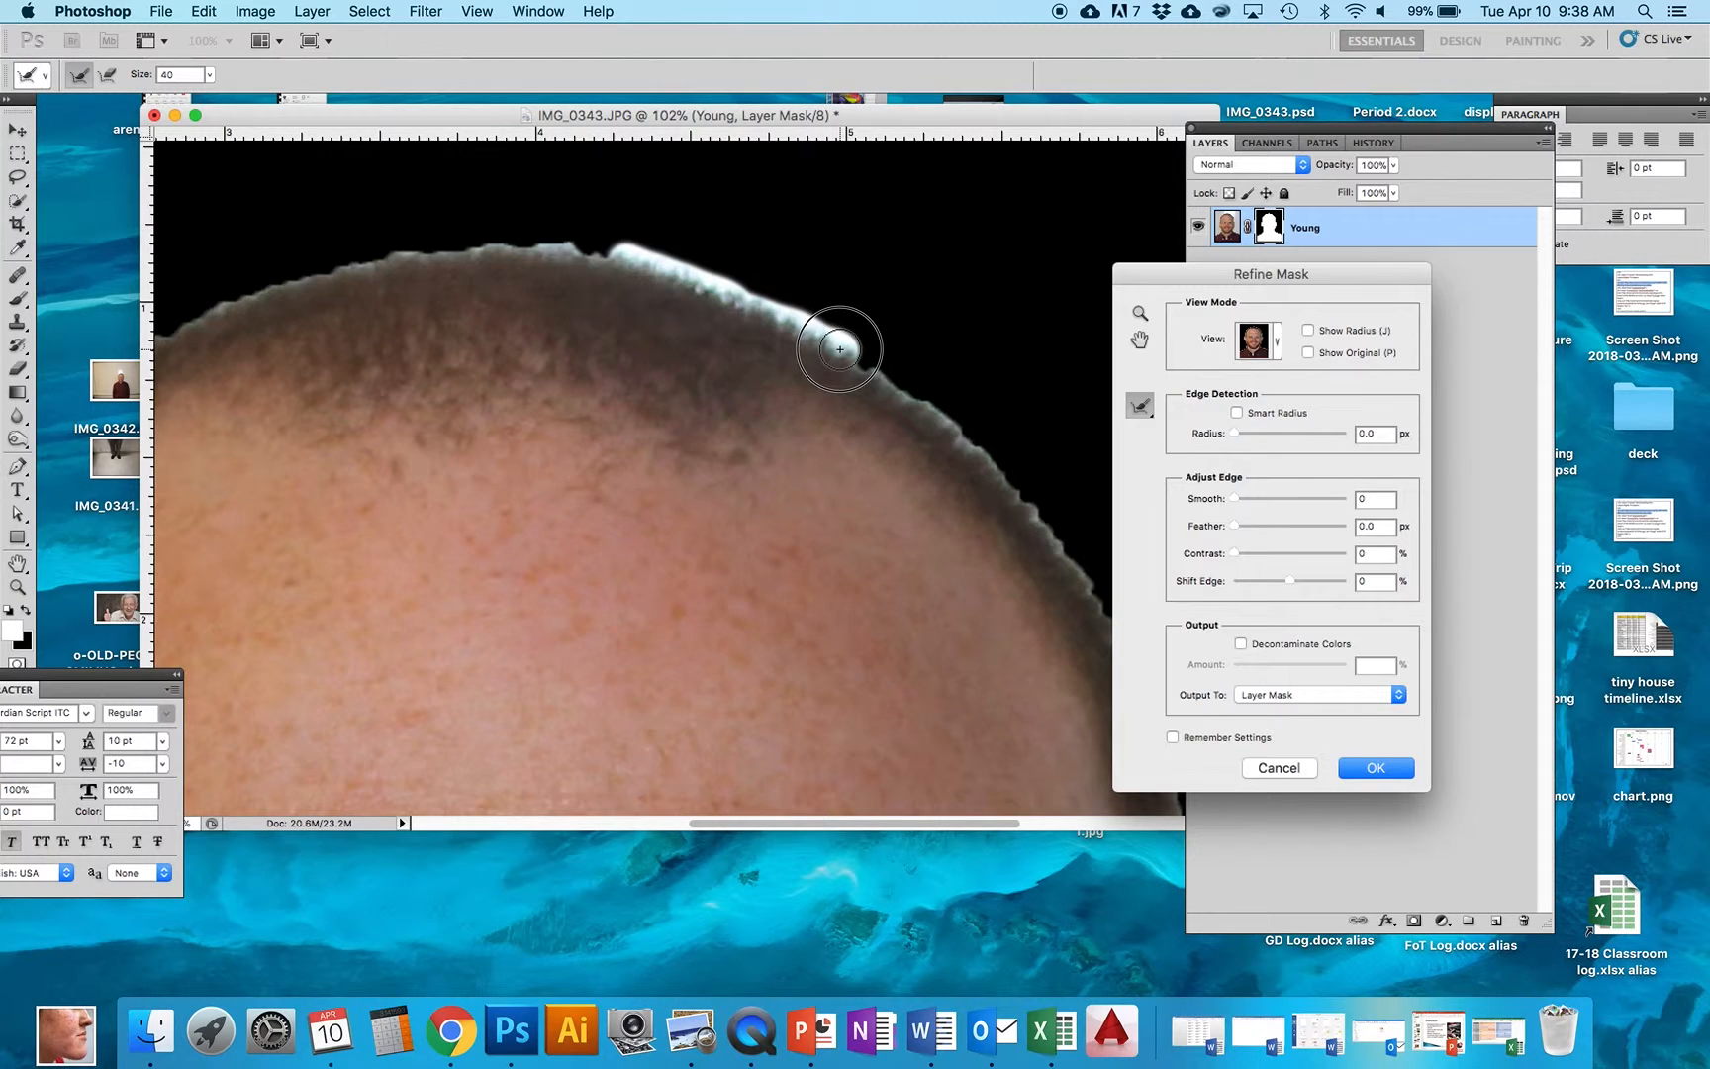
{"action": "left_click_drag", "start_coordinate": [839, 347], "coordinate": [840, 351]}
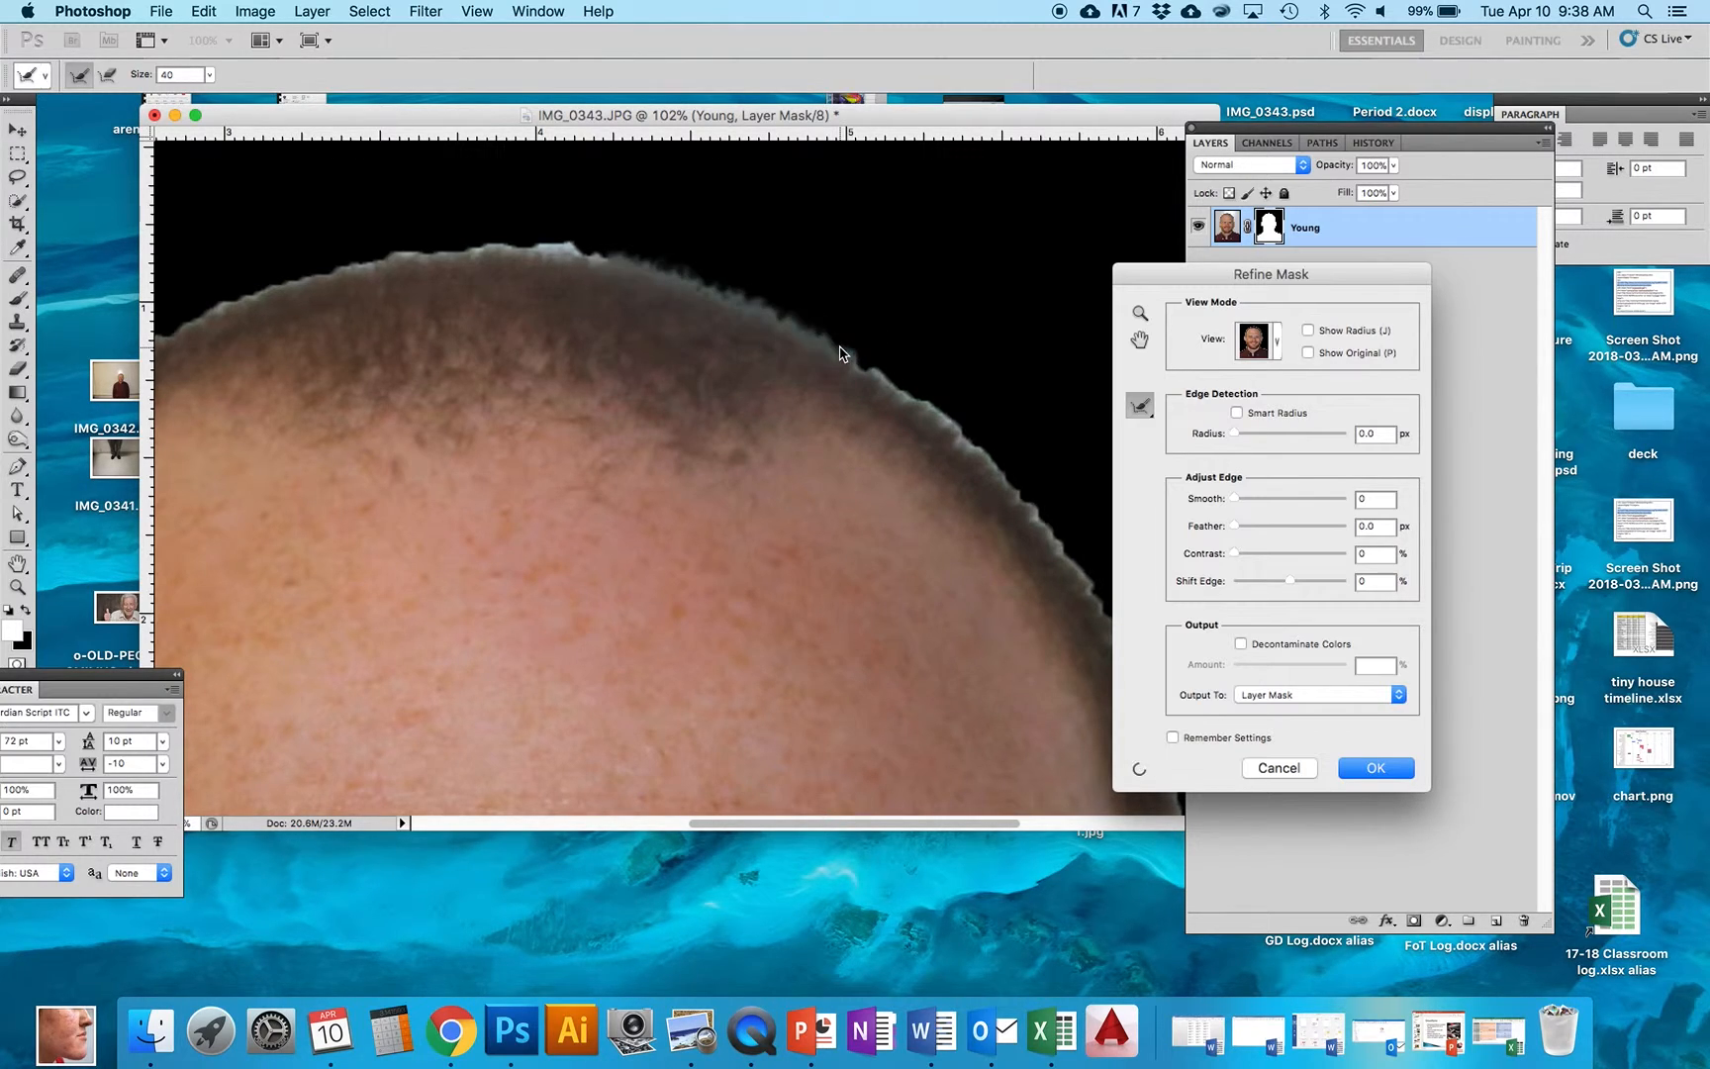
{"action": "mouse_move", "coordinate": [616, 248]}
{"action": "left_mouse_down"}
{"action": "mouse_move", "coordinate": [484, 244]}
{"action": "mouse_move", "coordinate": [359, 267]}
{"action": "left_mouse_up"}
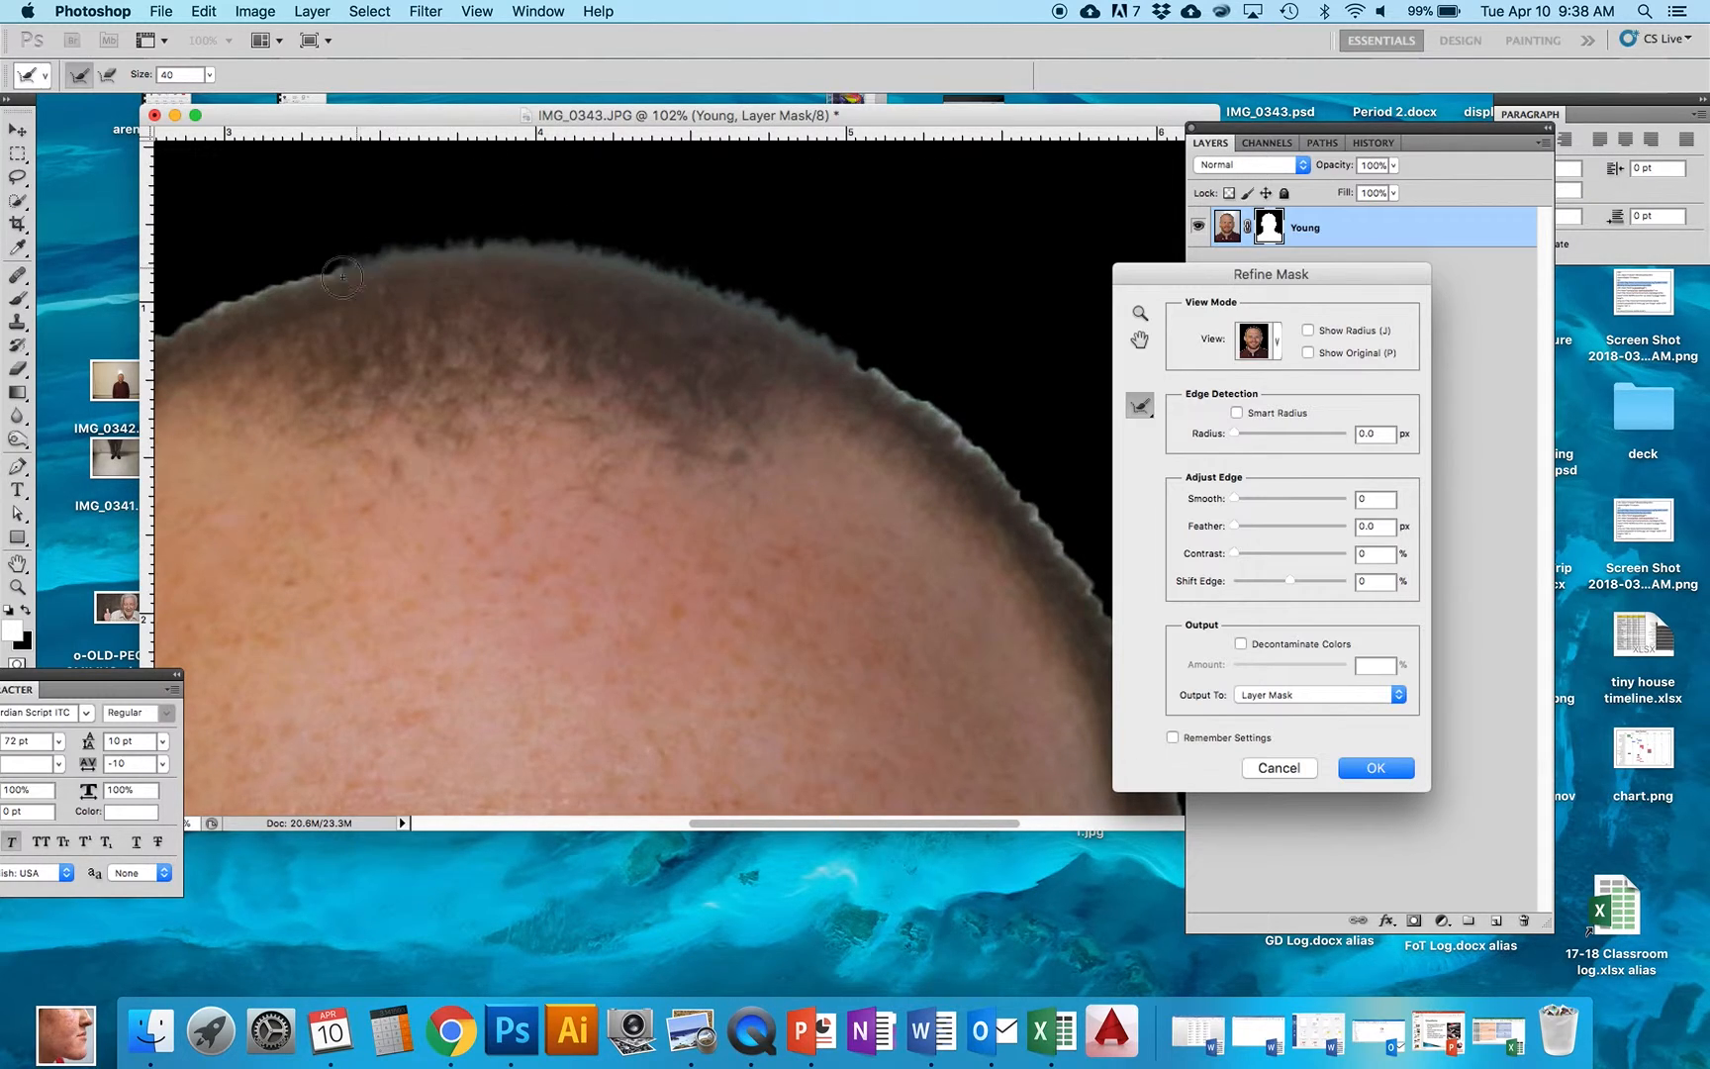
{"action": "mouse_move", "coordinate": [872, 367]}
{"action": "left_mouse_down"}
{"action": "mouse_move", "coordinate": [969, 414]}
{"action": "mouse_move", "coordinate": [1067, 551]}
{"action": "left_mouse_up"}
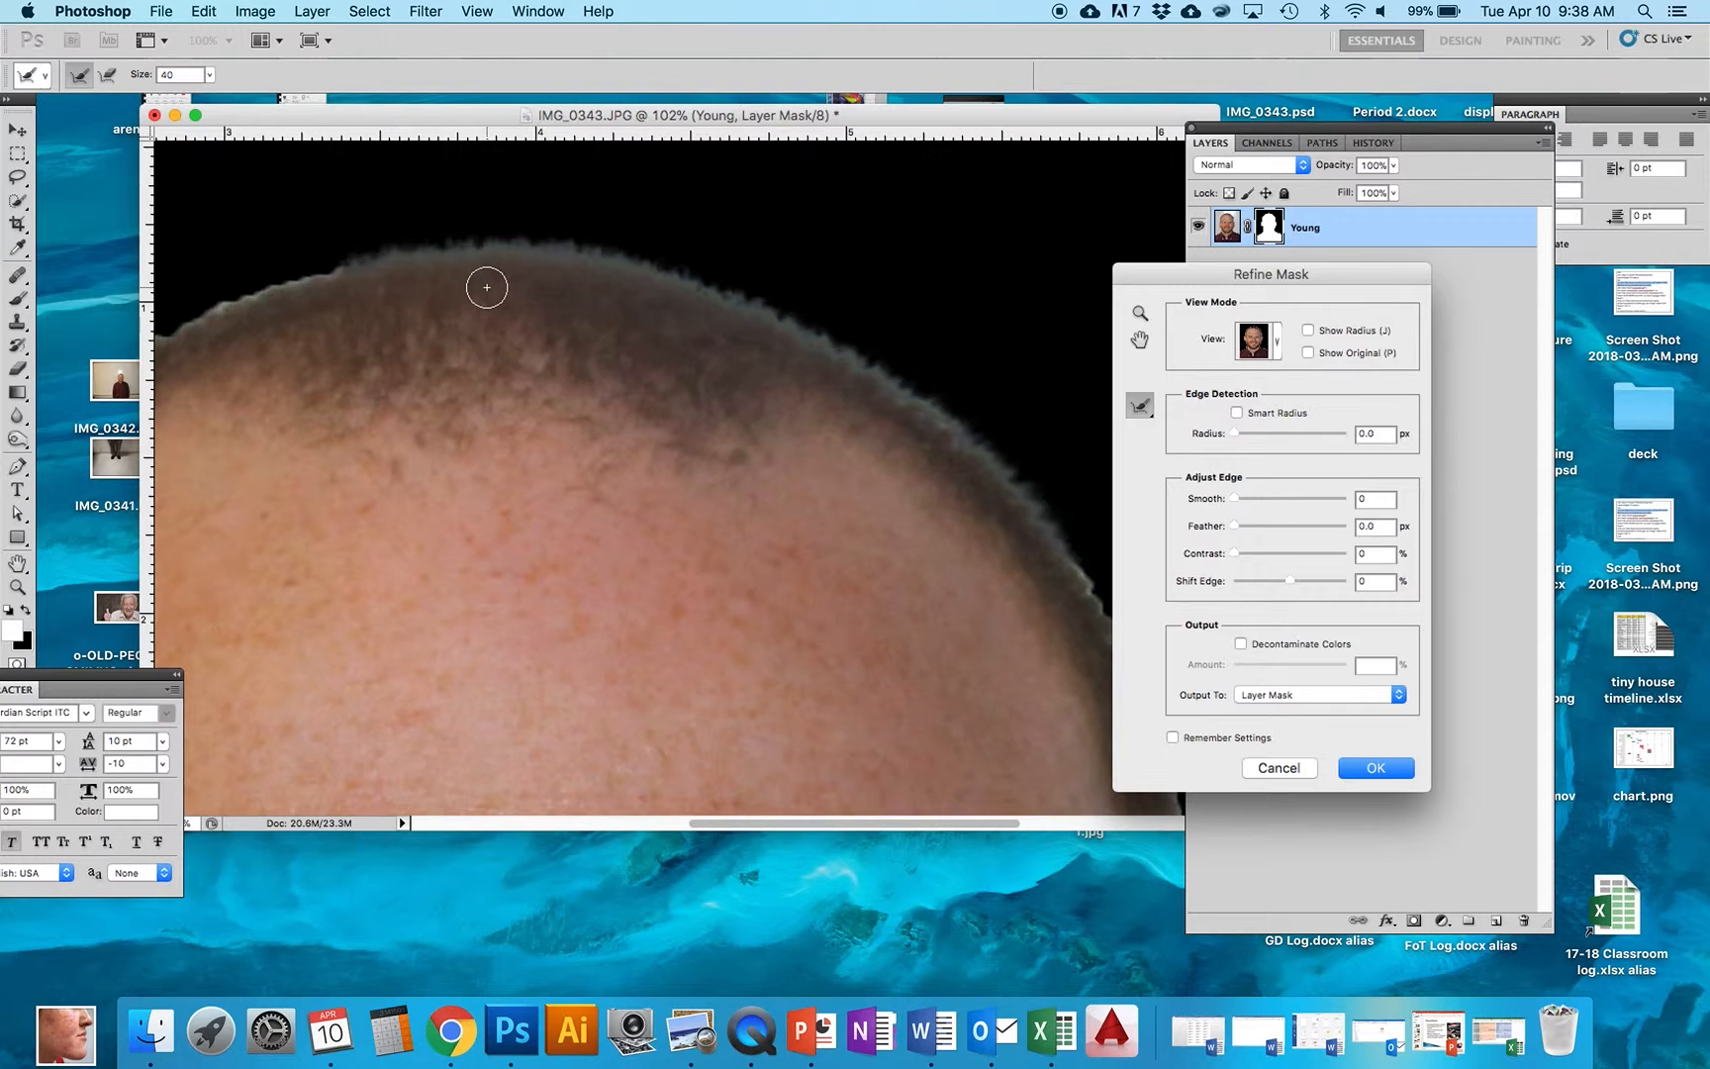
Brush Refine Radius along the hair edge from the crown down the upper left curve of the head
{"action": "scroll", "coordinate": [336, 280], "scroll_direction": "left", "scroll_amount": 4}
{"action": "scroll", "coordinate": [336, 280], "scroll_direction": "up", "scroll_amount": 3}
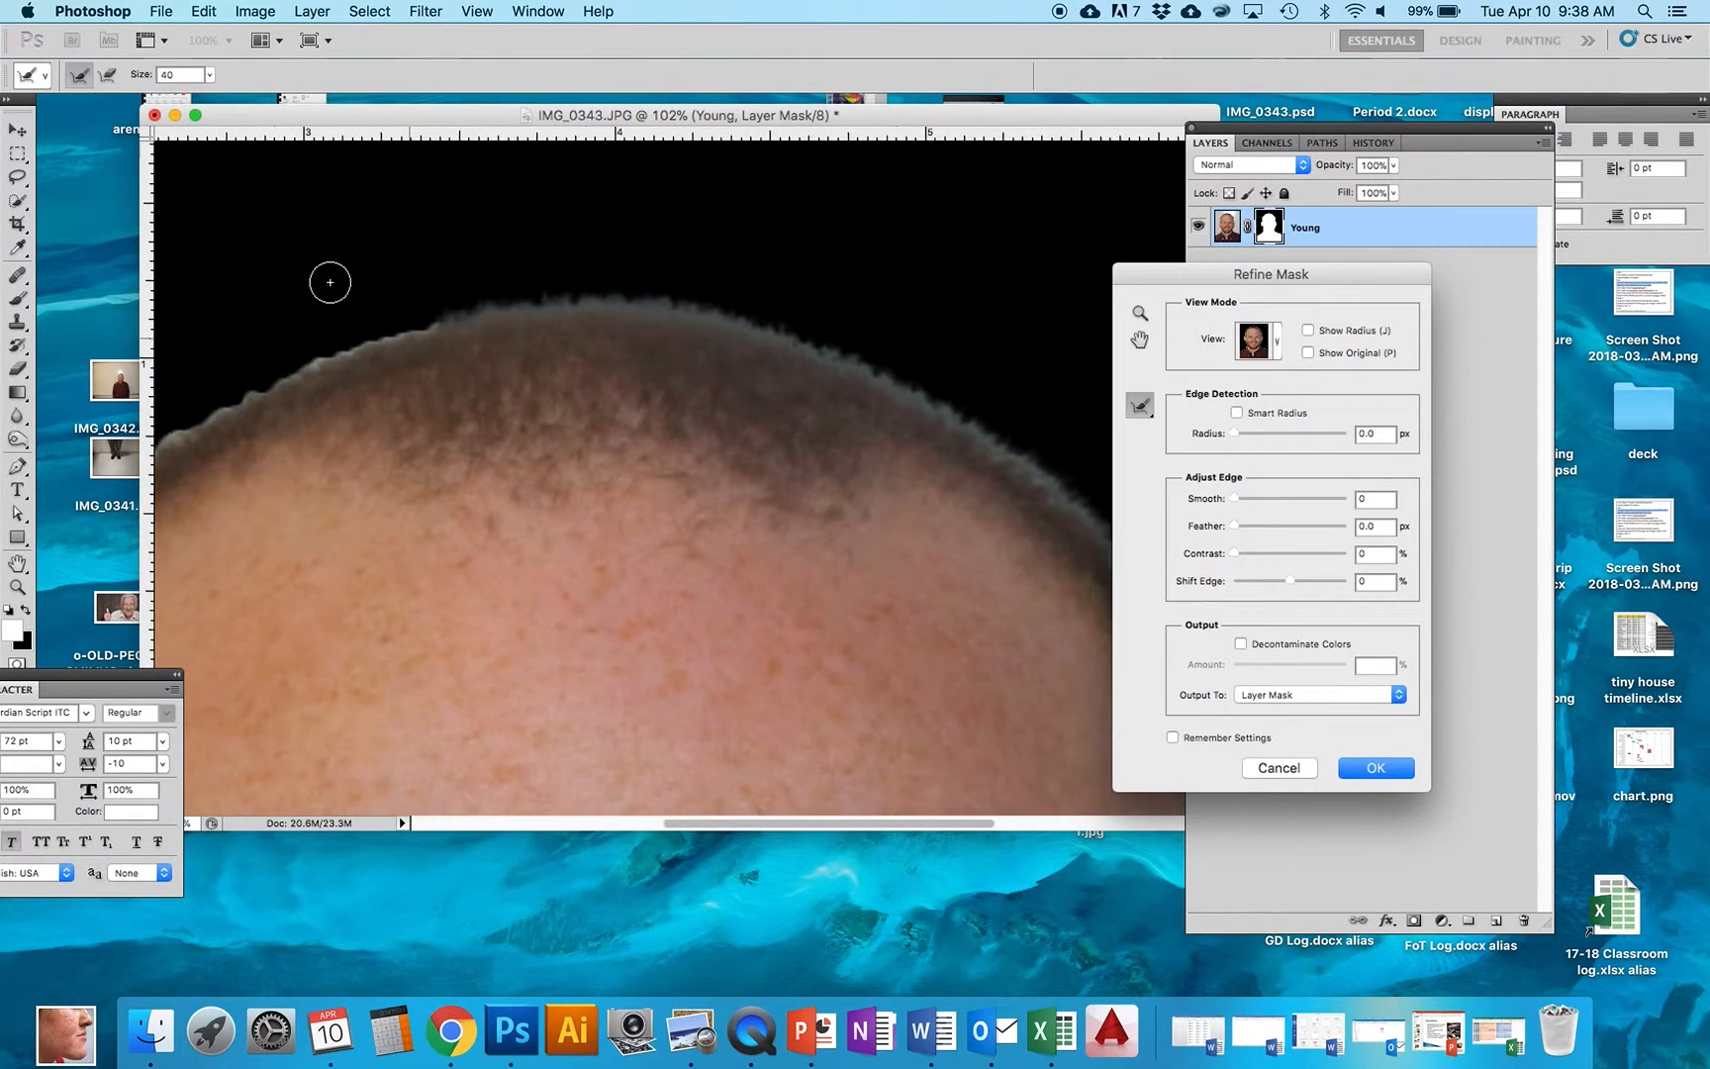
{"action": "scroll", "coordinate": [329, 282], "scroll_direction": "left", "scroll_amount": 10}
{"action": "scroll", "coordinate": [330, 282], "scroll_direction": "down", "scroll_amount": 4}
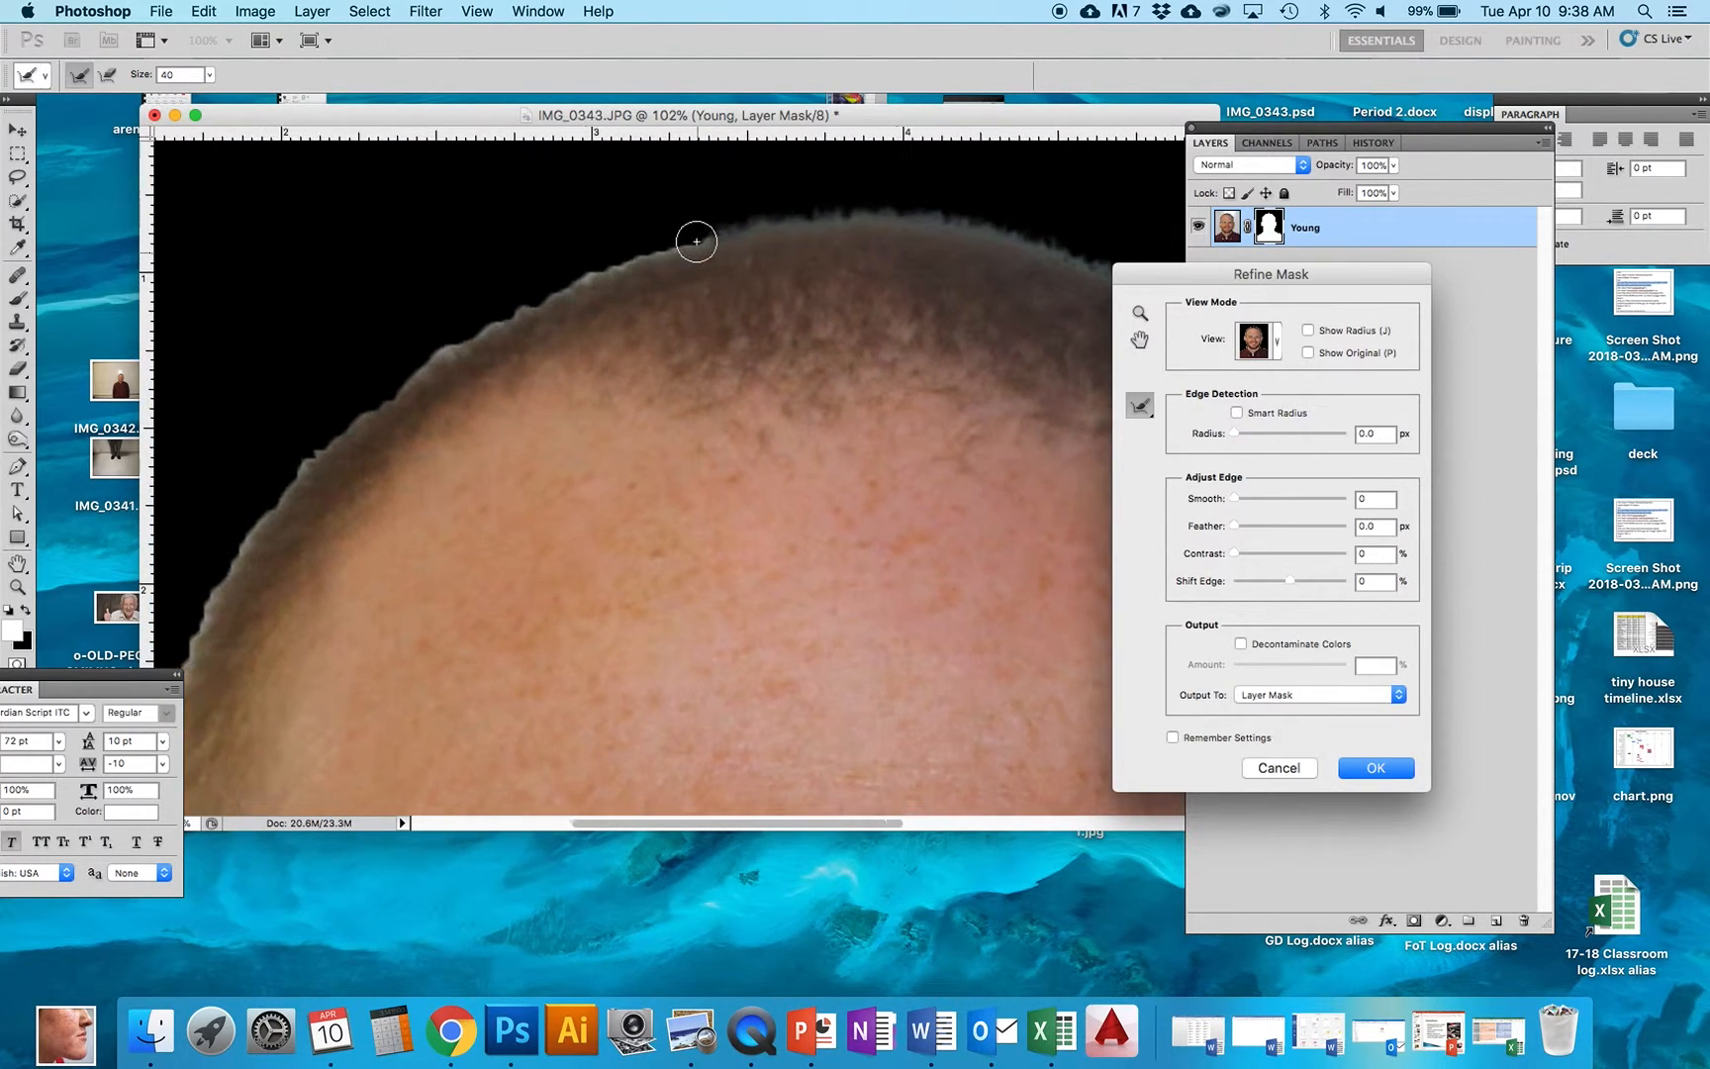
{"action": "scroll", "coordinate": [695, 242], "scroll_direction": "left", "scroll_amount": 1}
{"action": "mouse_move", "coordinate": [756, 230]}
{"action": "left_mouse_down"}
{"action": "mouse_move", "coordinate": [687, 241]}
{"action": "mouse_move", "coordinate": [441, 363]}
{"action": "mouse_move", "coordinate": [245, 588]}
{"action": "left_mouse_up"}
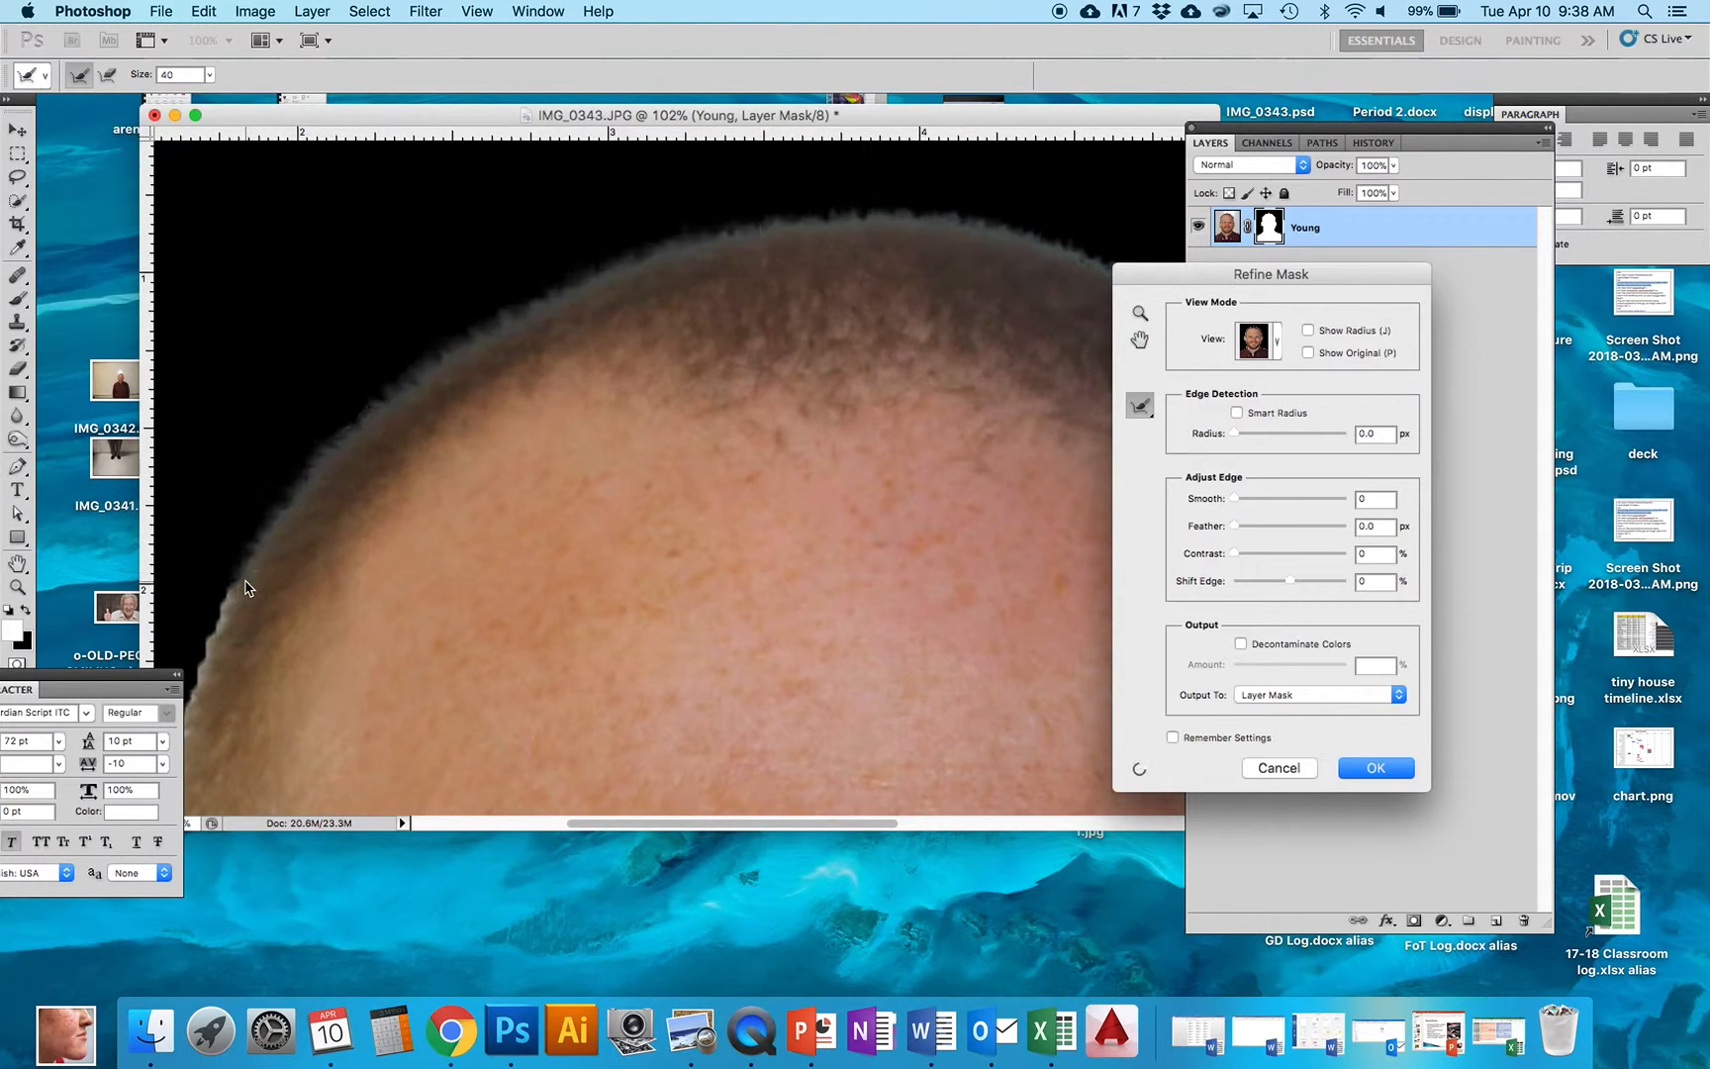
Brush Refine Radius at size 35 along the outer edge of the shirt collar on the image's left side
{"action": "mouse_move", "coordinate": [626, 823]}
{"action": "left_mouse_down"}
{"action": "mouse_move", "coordinate": [470, 867]}
{"action": "mouse_move", "coordinate": [491, 870]}
{"action": "left_mouse_up"}
{"action": "scroll", "coordinate": [673, 516], "scroll_direction": "down", "scroll_amount": 5}
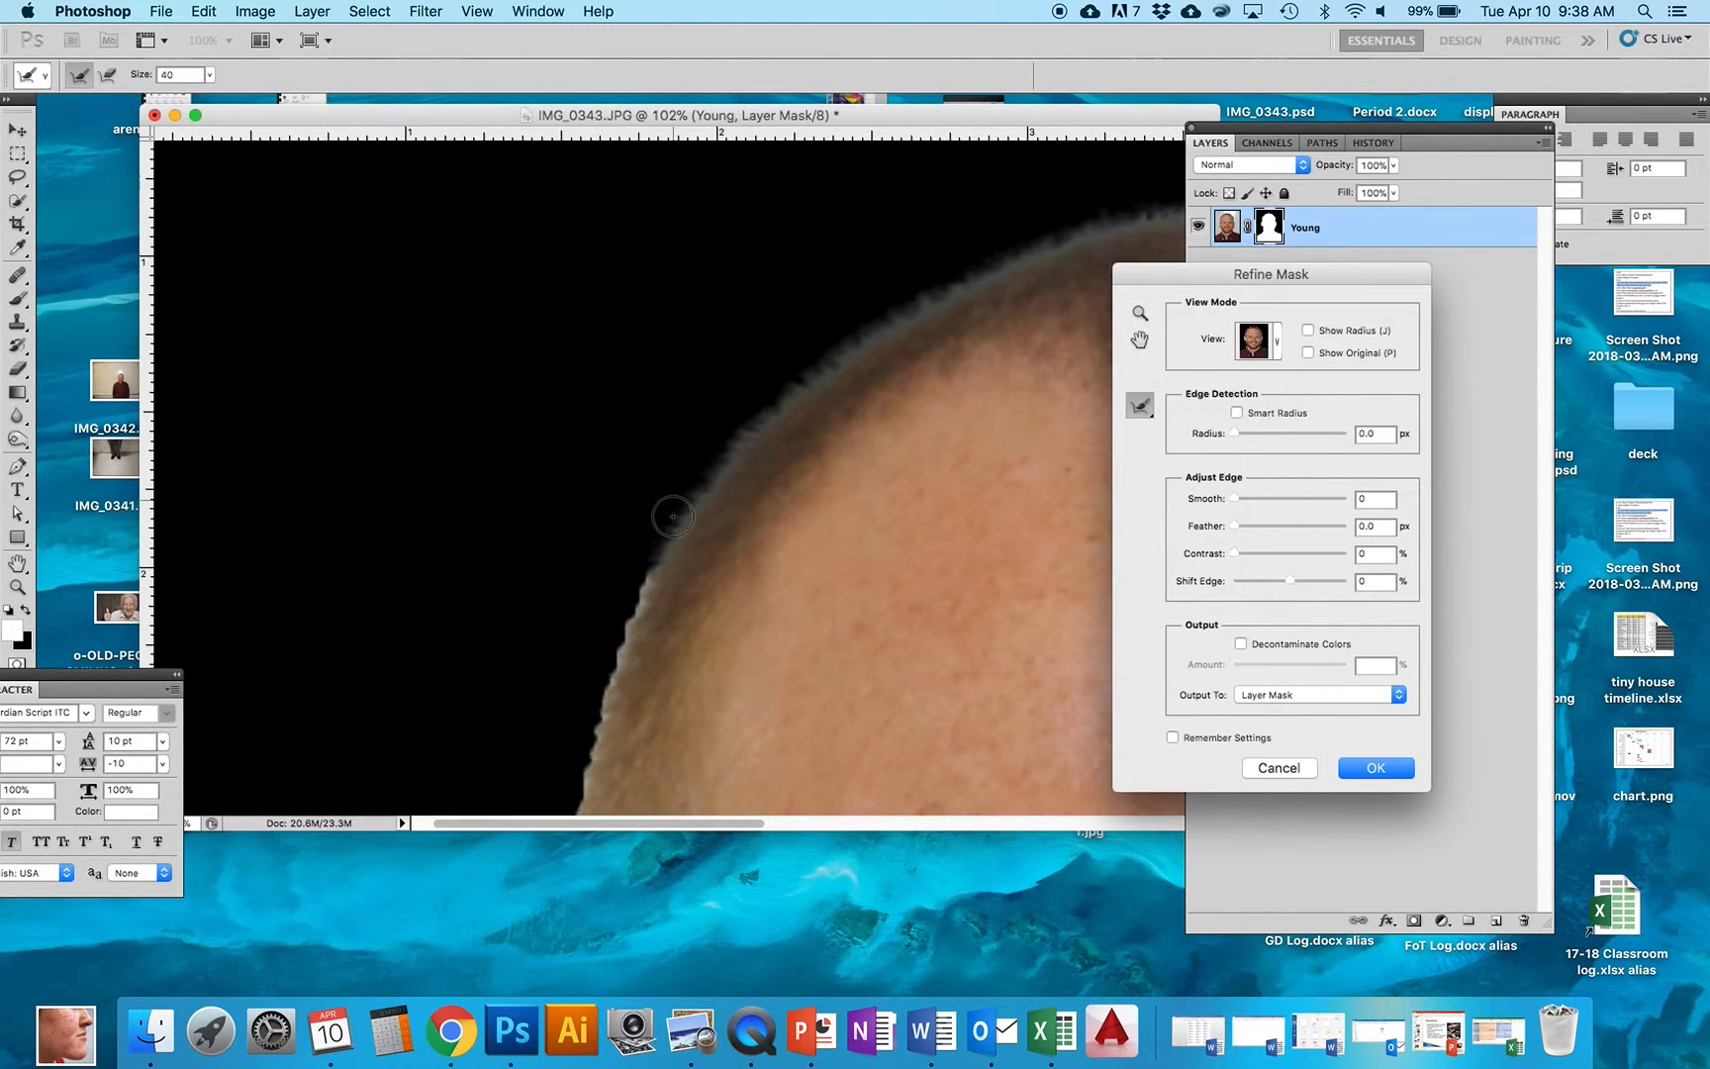
{"action": "scroll", "coordinate": [673, 516], "scroll_direction": "down", "scroll_amount": 10}
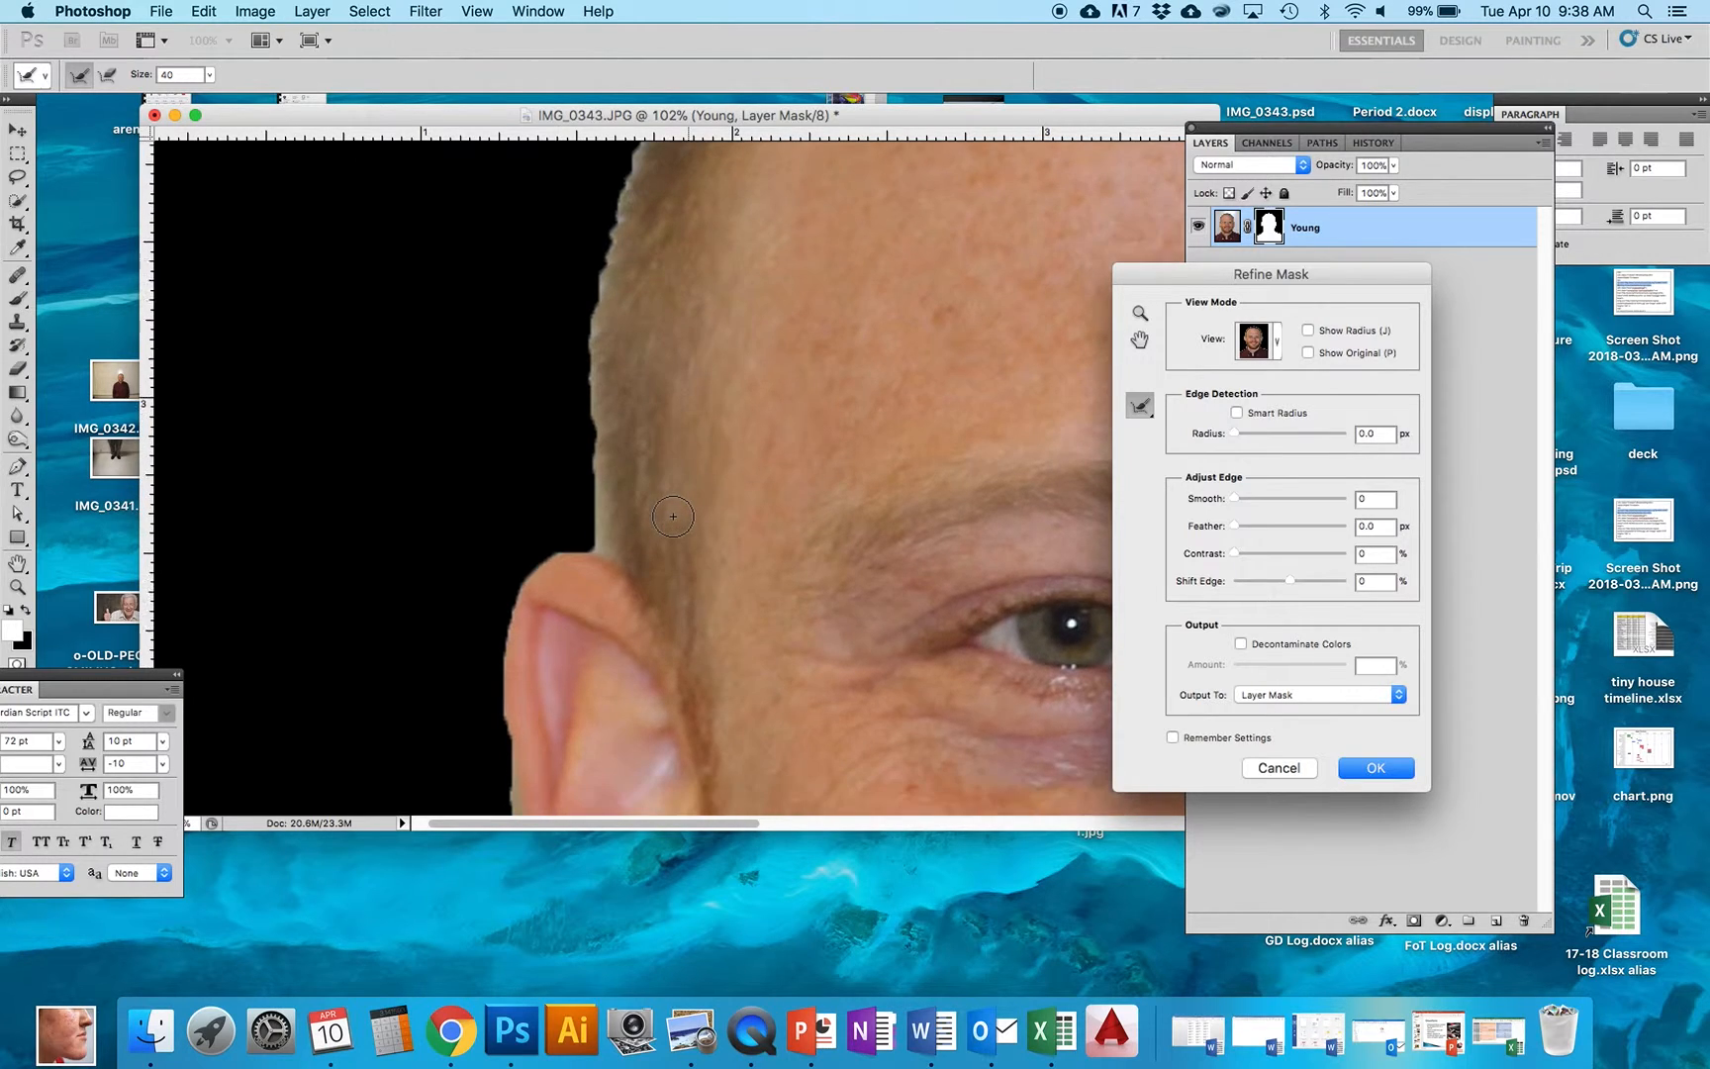
{"action": "scroll", "coordinate": [660, 492], "scroll_direction": "down", "scroll_amount": 5}
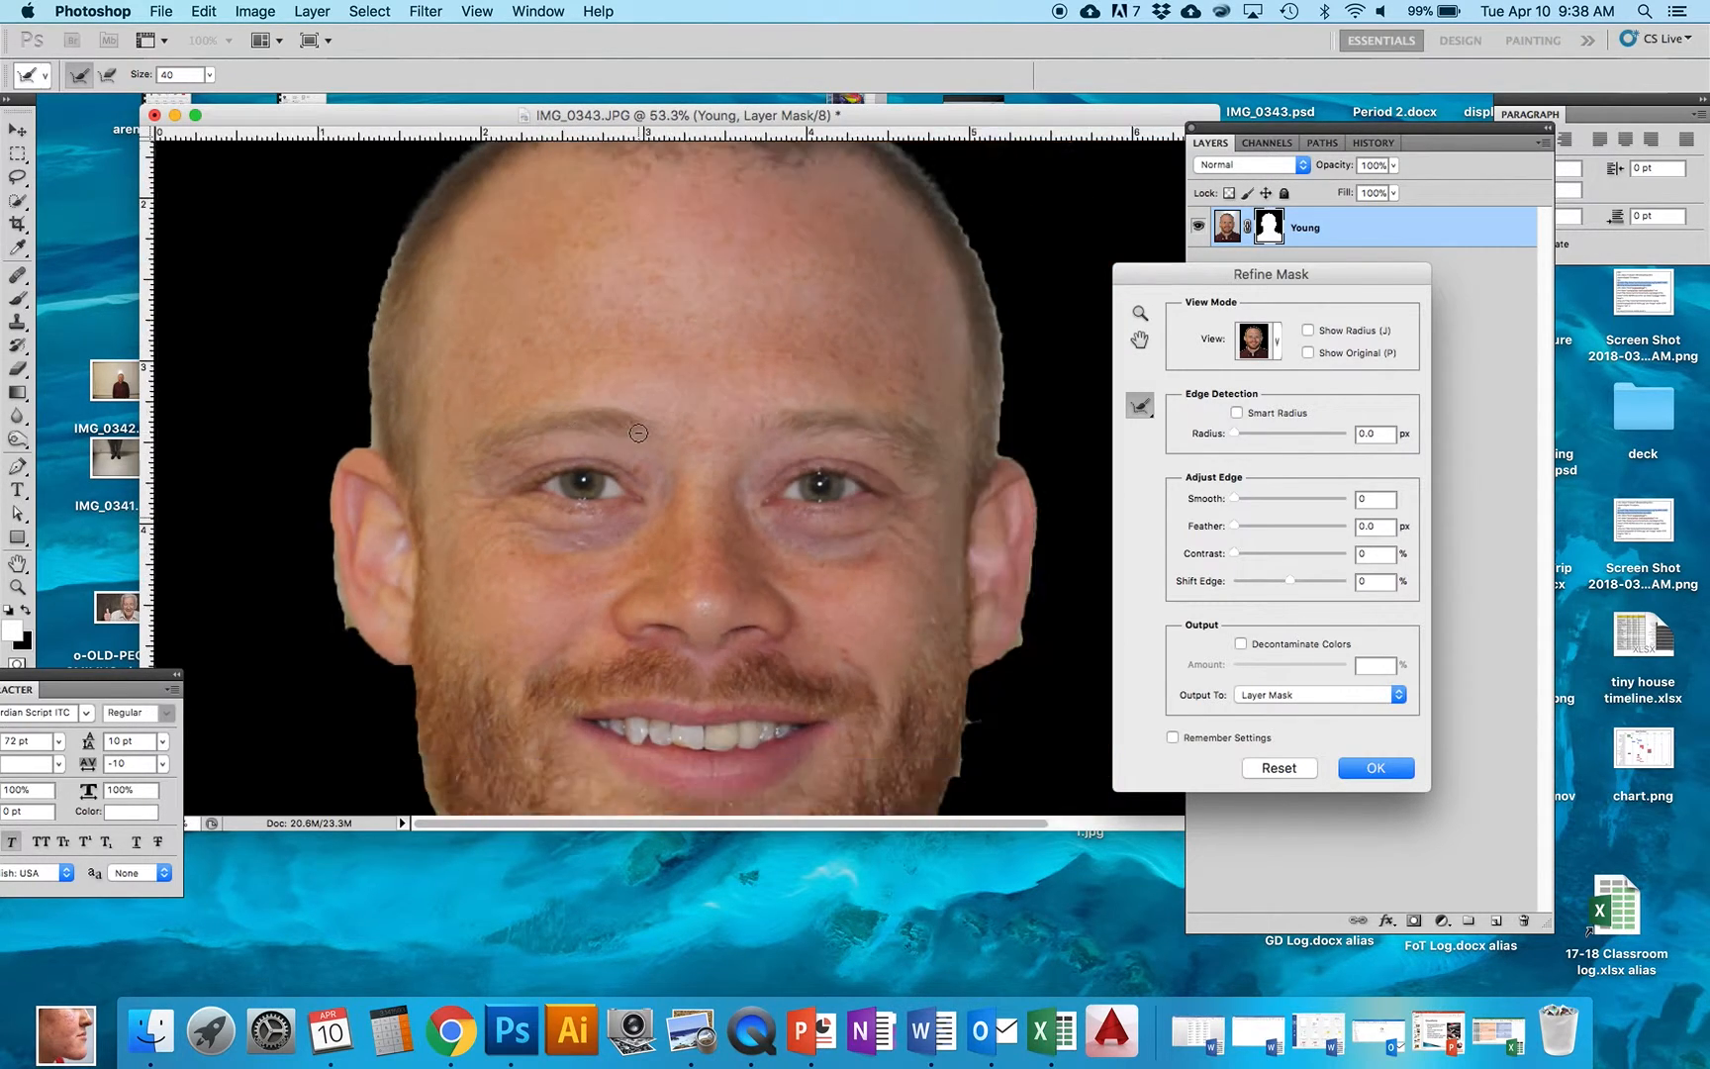
{"action": "scroll", "coordinate": [638, 433], "scroll_direction": "down", "scroll_amount": 4}
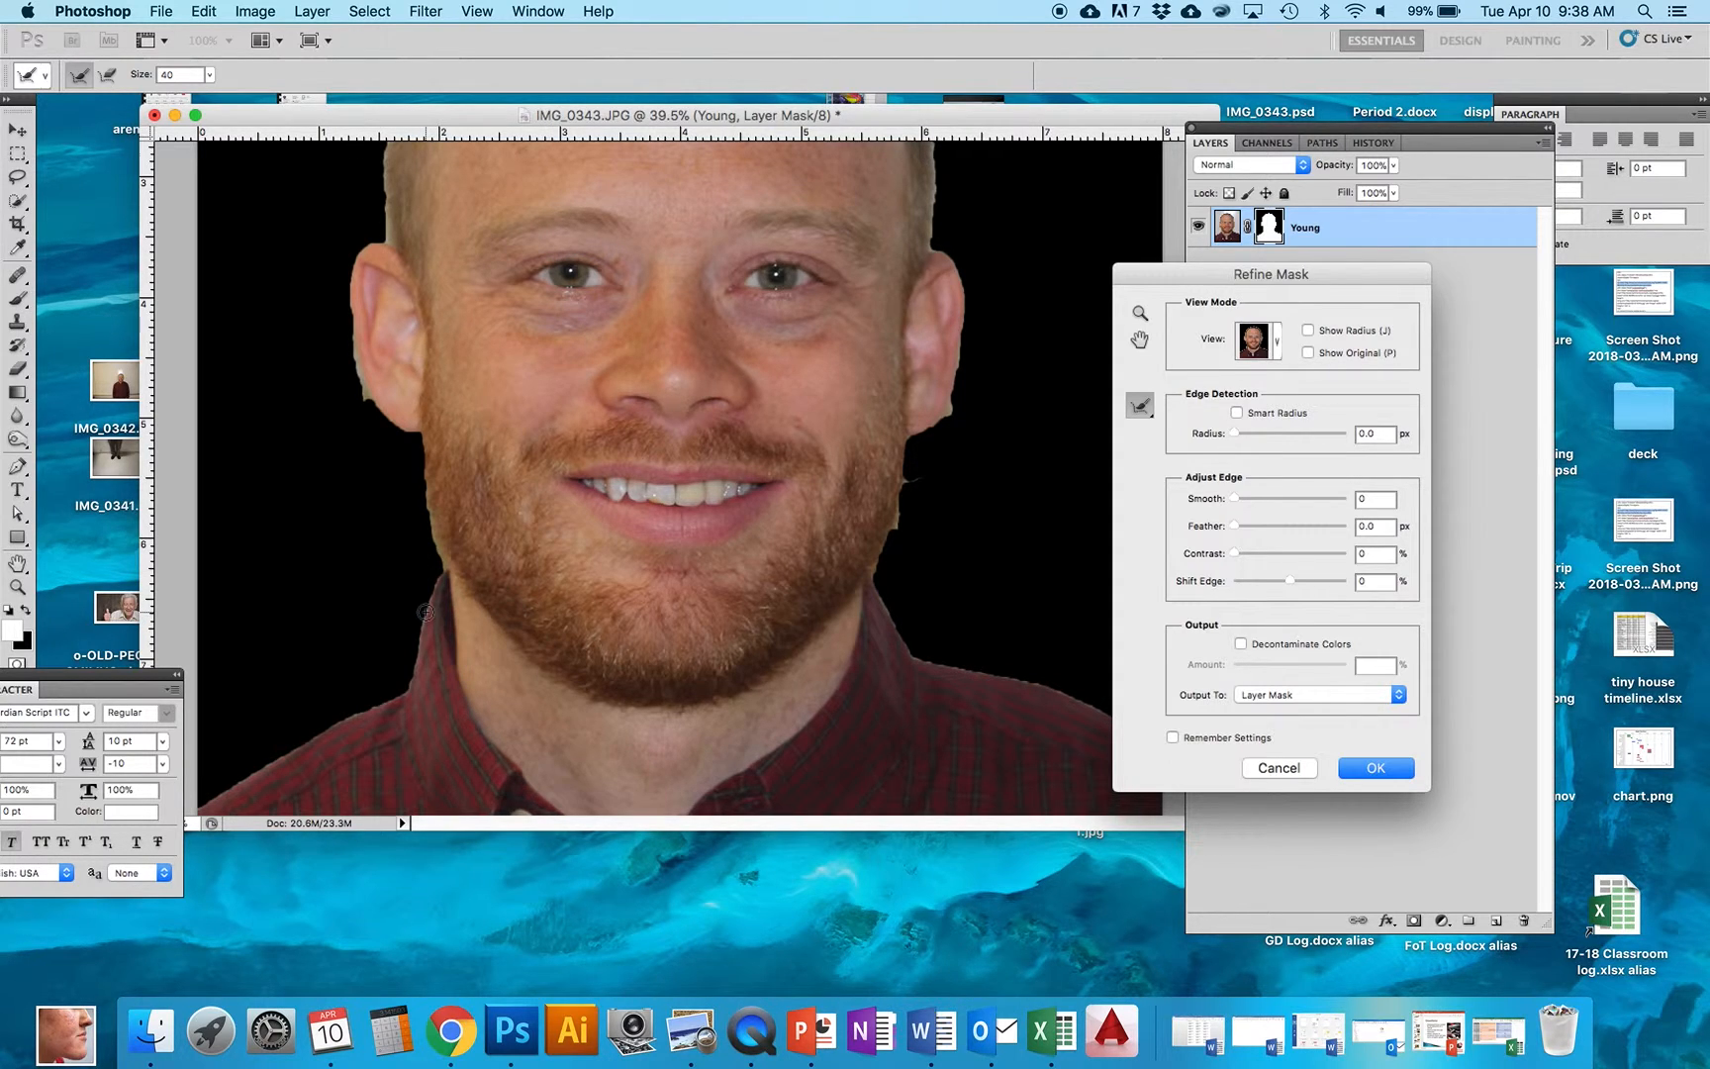
{"action": "scroll", "coordinate": [426, 610], "scroll_direction": "up", "scroll_amount": 5}
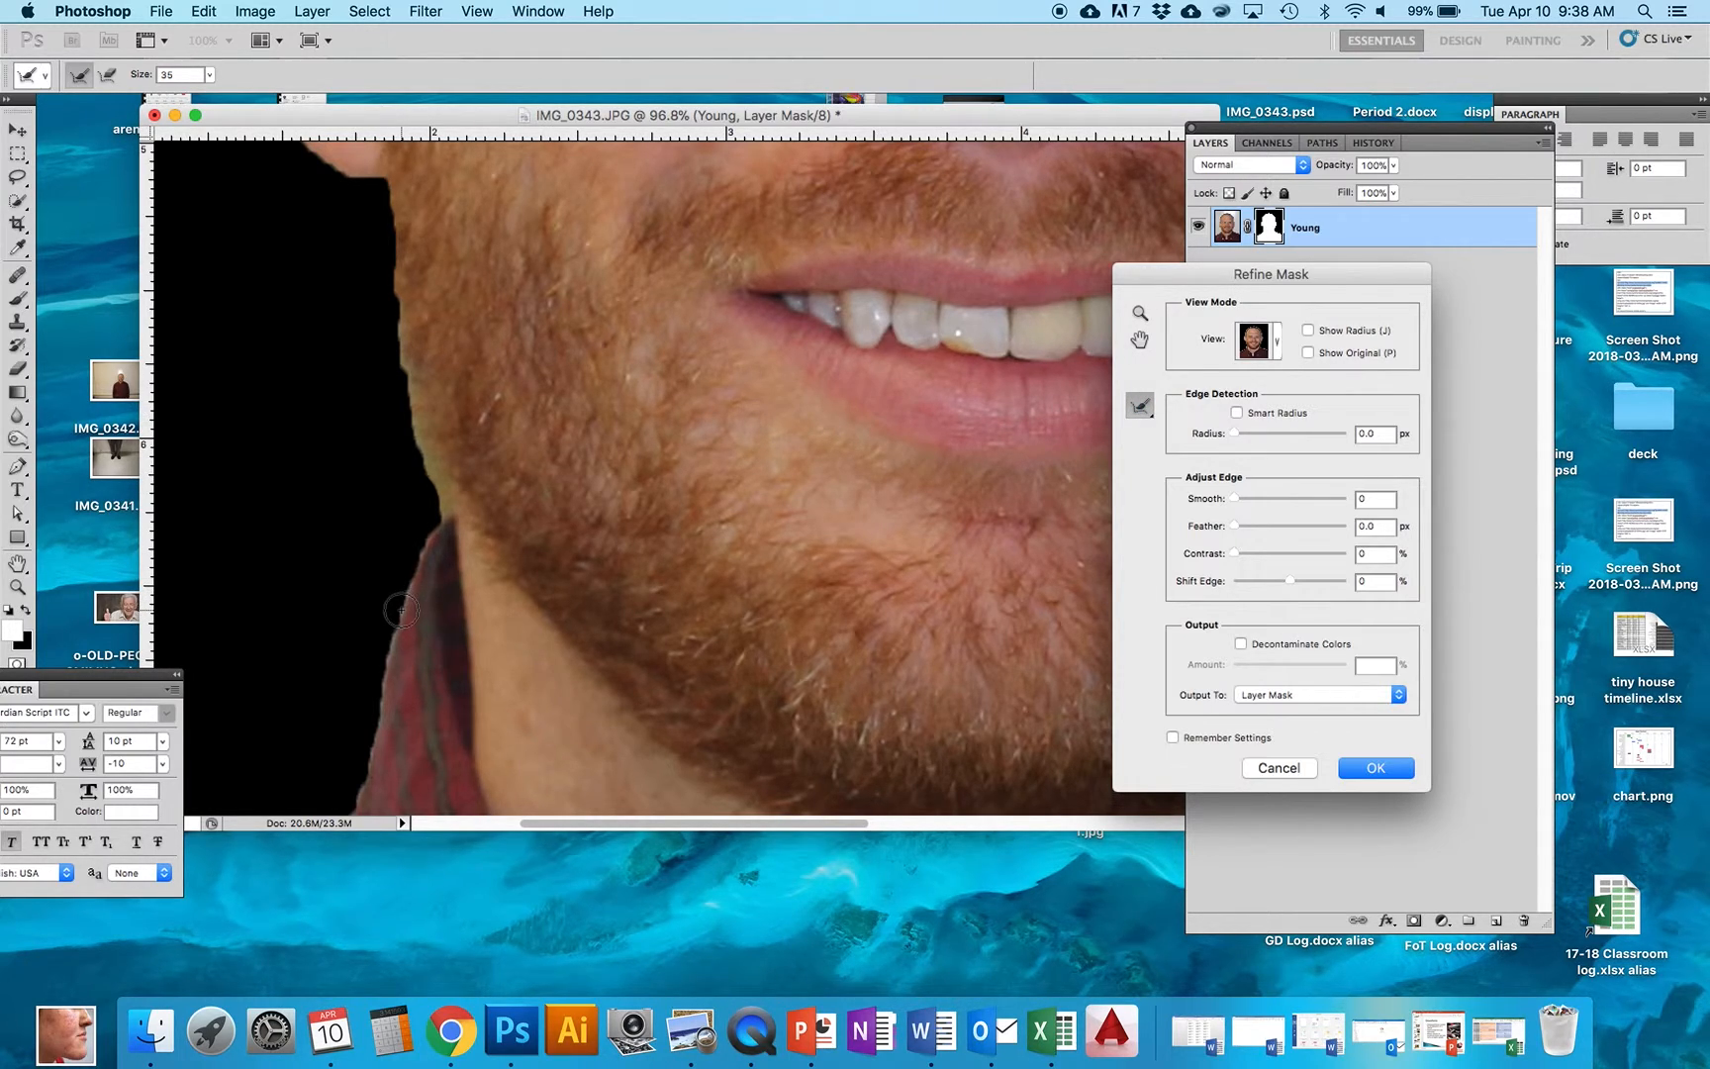
{"action": "left_click_drag", "start_coordinate": [401, 611], "coordinate": [376, 713]}
{"action": "left_click_drag", "start_coordinate": [404, 596], "coordinate": [437, 522]}
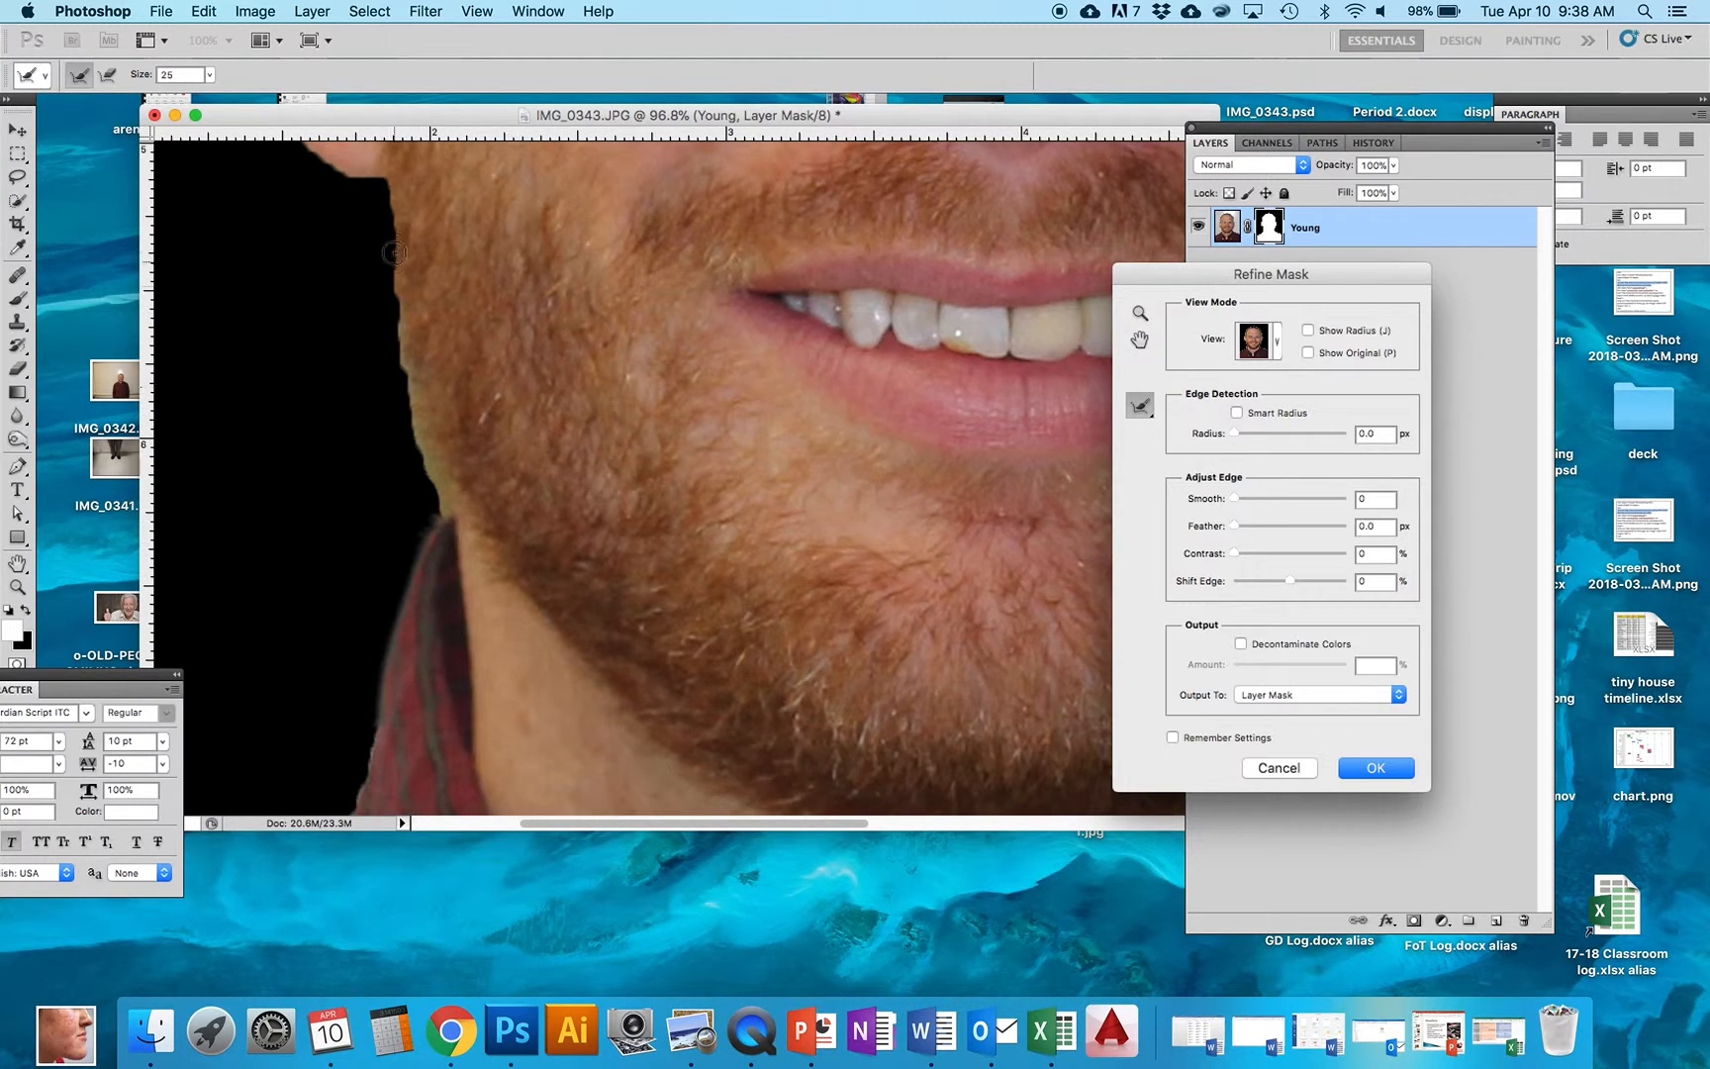
Brush Refine Radius at size 25 along the left beard edge and the collar-to-shoulder edge, and apply the mask refinement
{"action": "left_click_drag", "start_coordinate": [387, 192], "coordinate": [400, 266]}
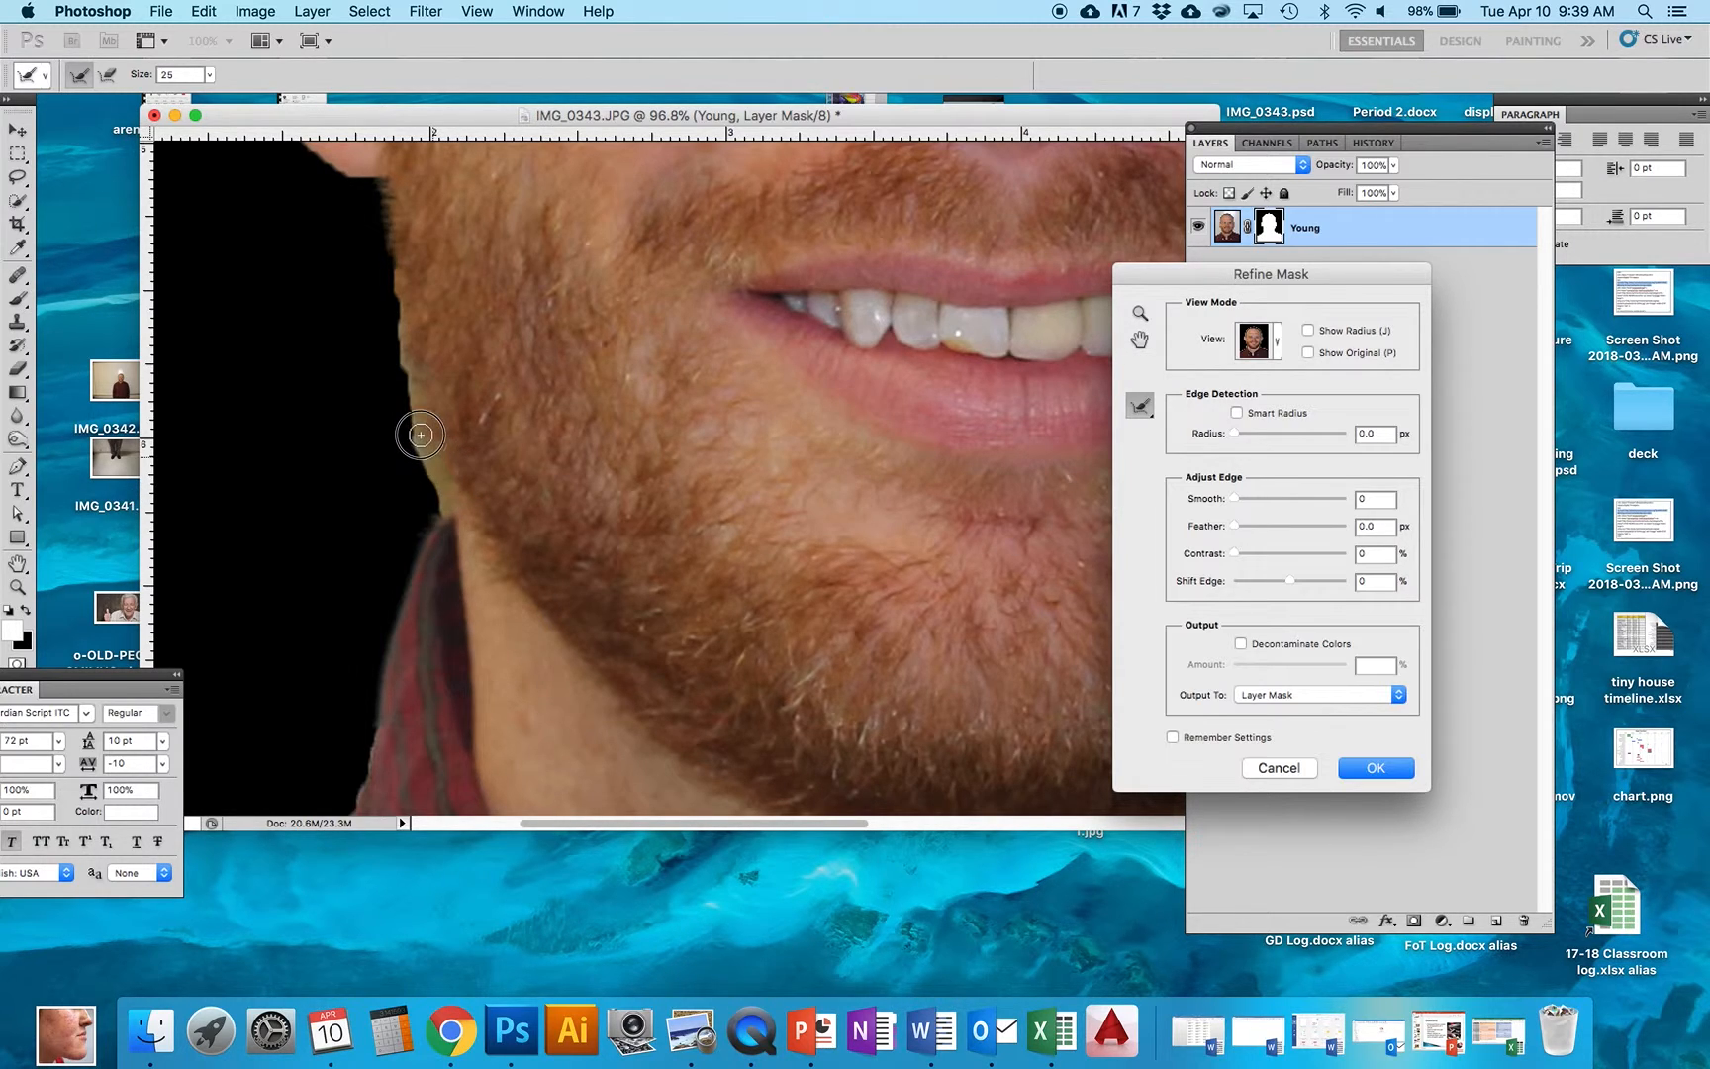
{"action": "left_click_drag", "start_coordinate": [408, 390], "coordinate": [398, 260]}
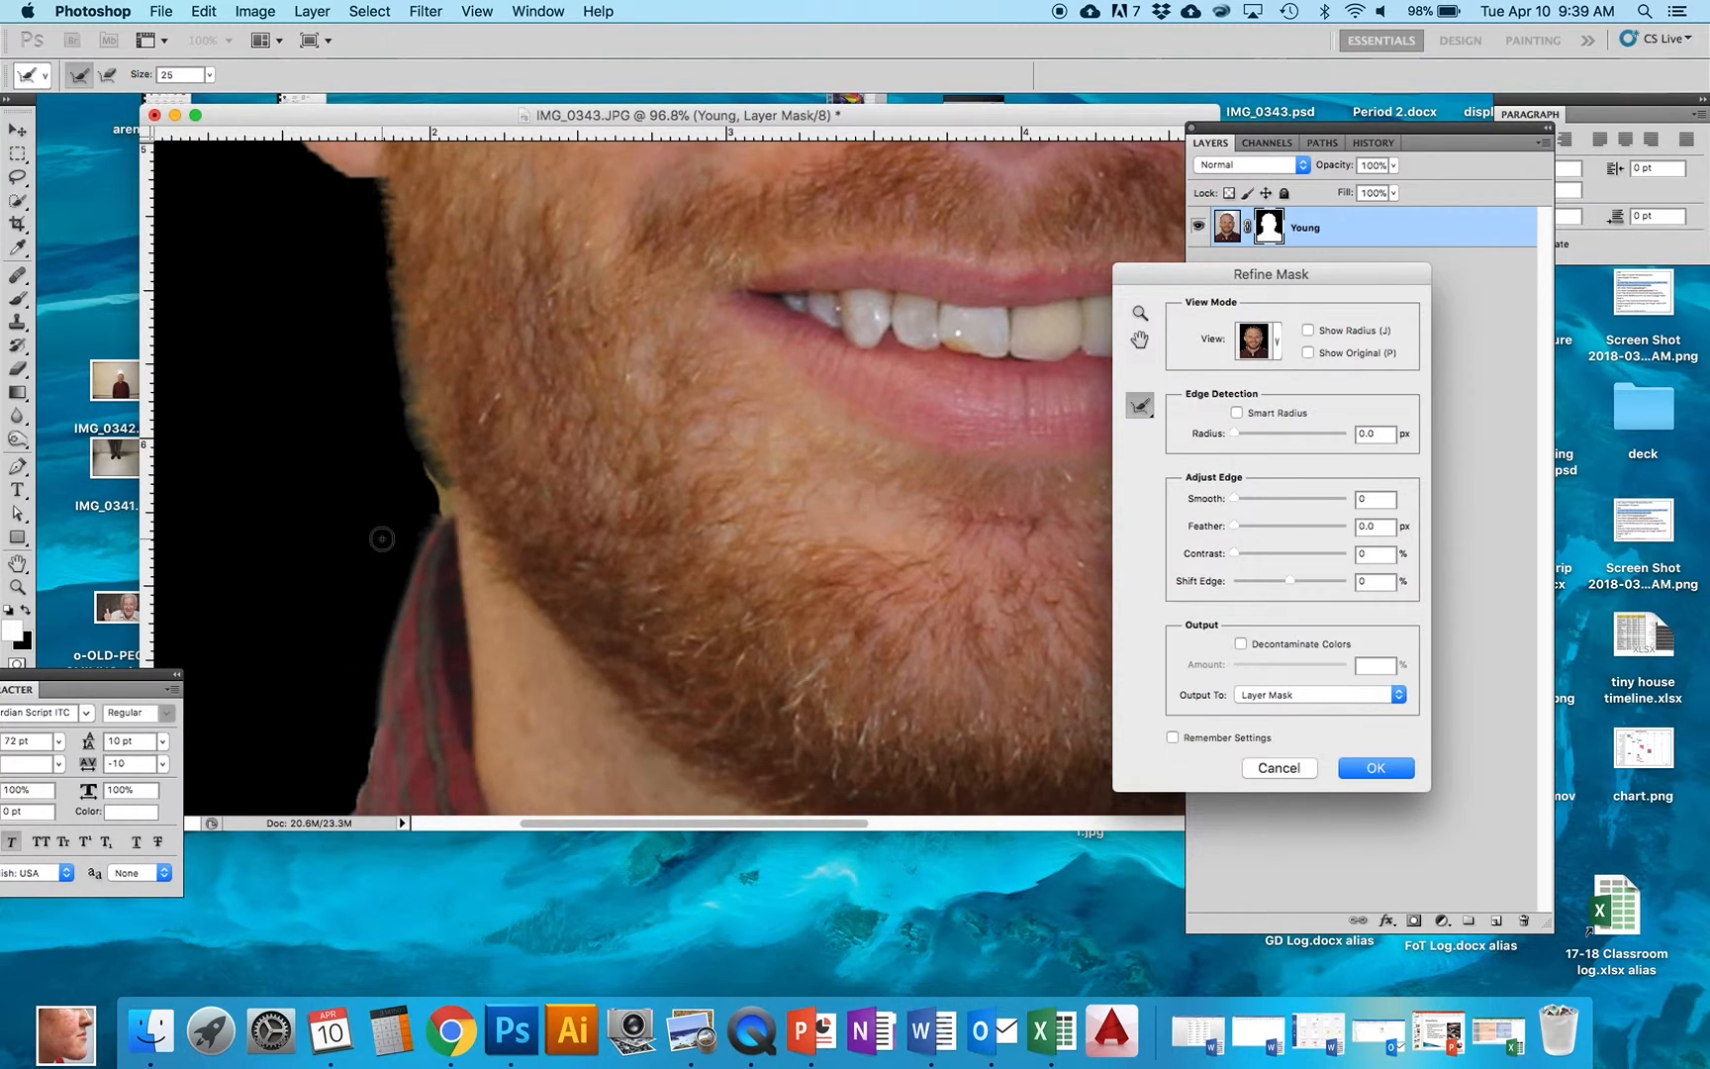
{"action": "scroll", "coordinate": [363, 622], "scroll_direction": "down", "scroll_amount": 5}
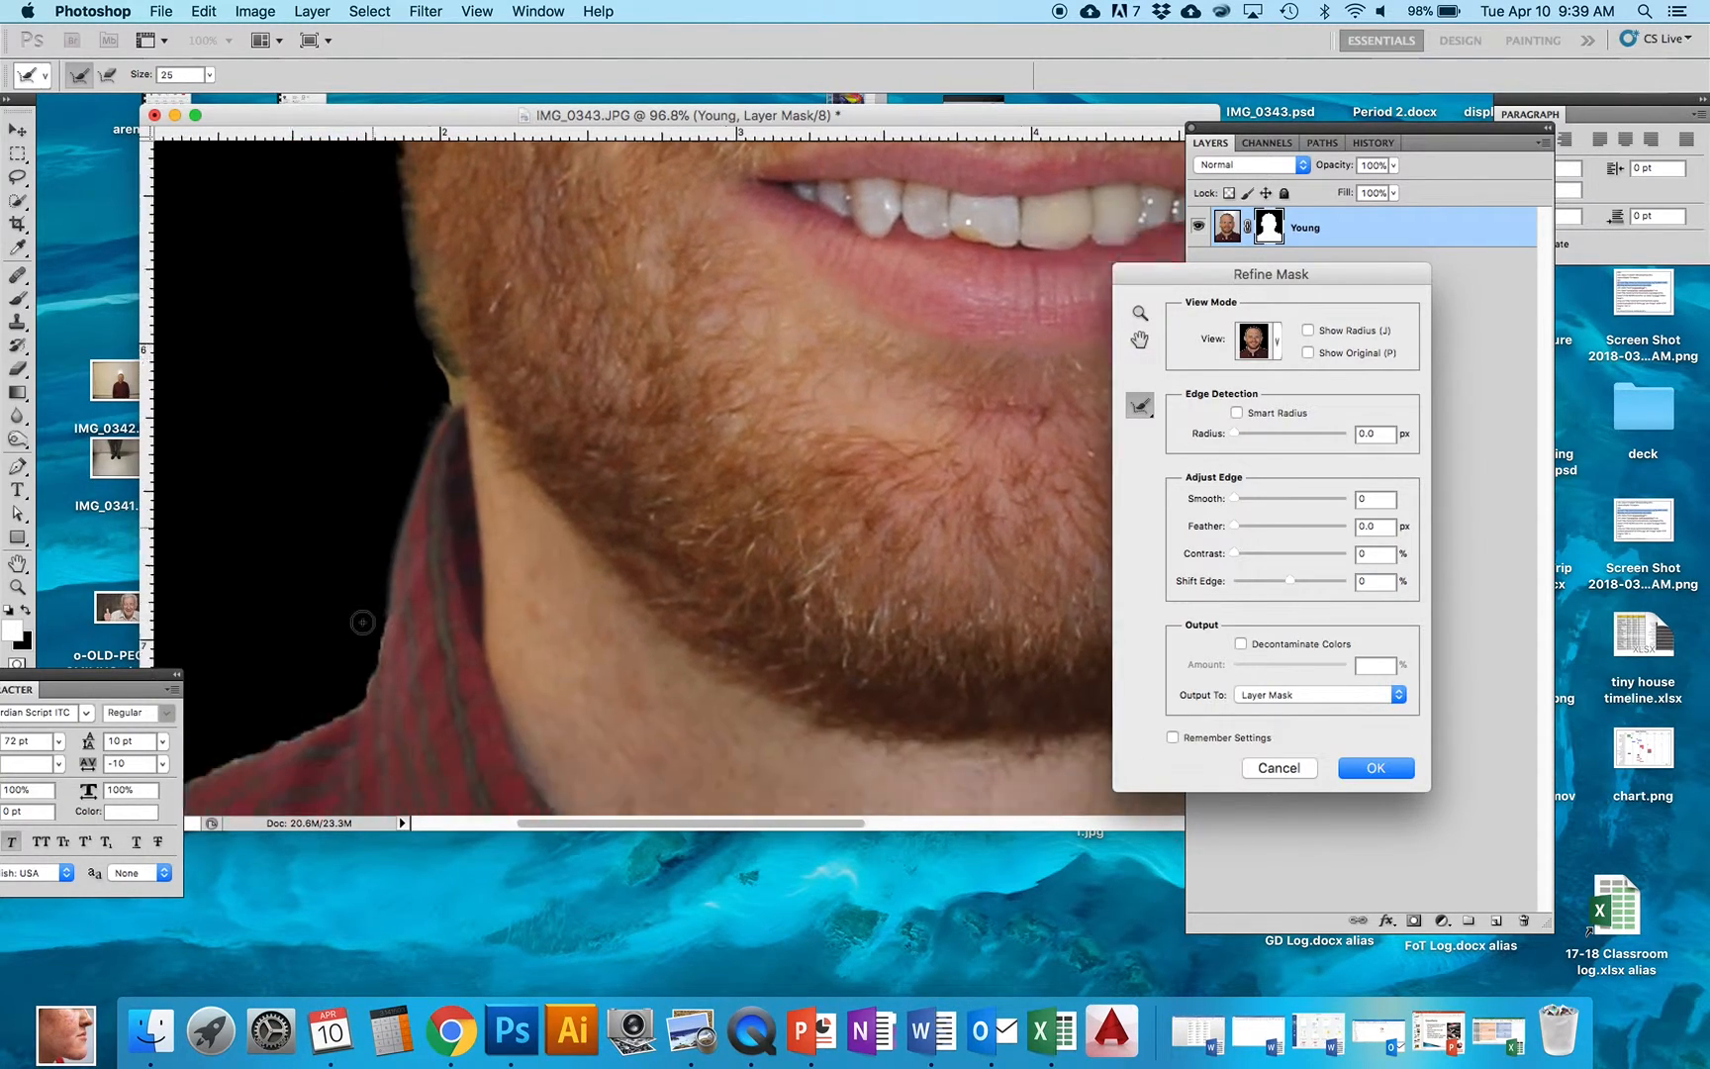
{"action": "scroll", "coordinate": [362, 621], "scroll_direction": "down", "scroll_amount": 4}
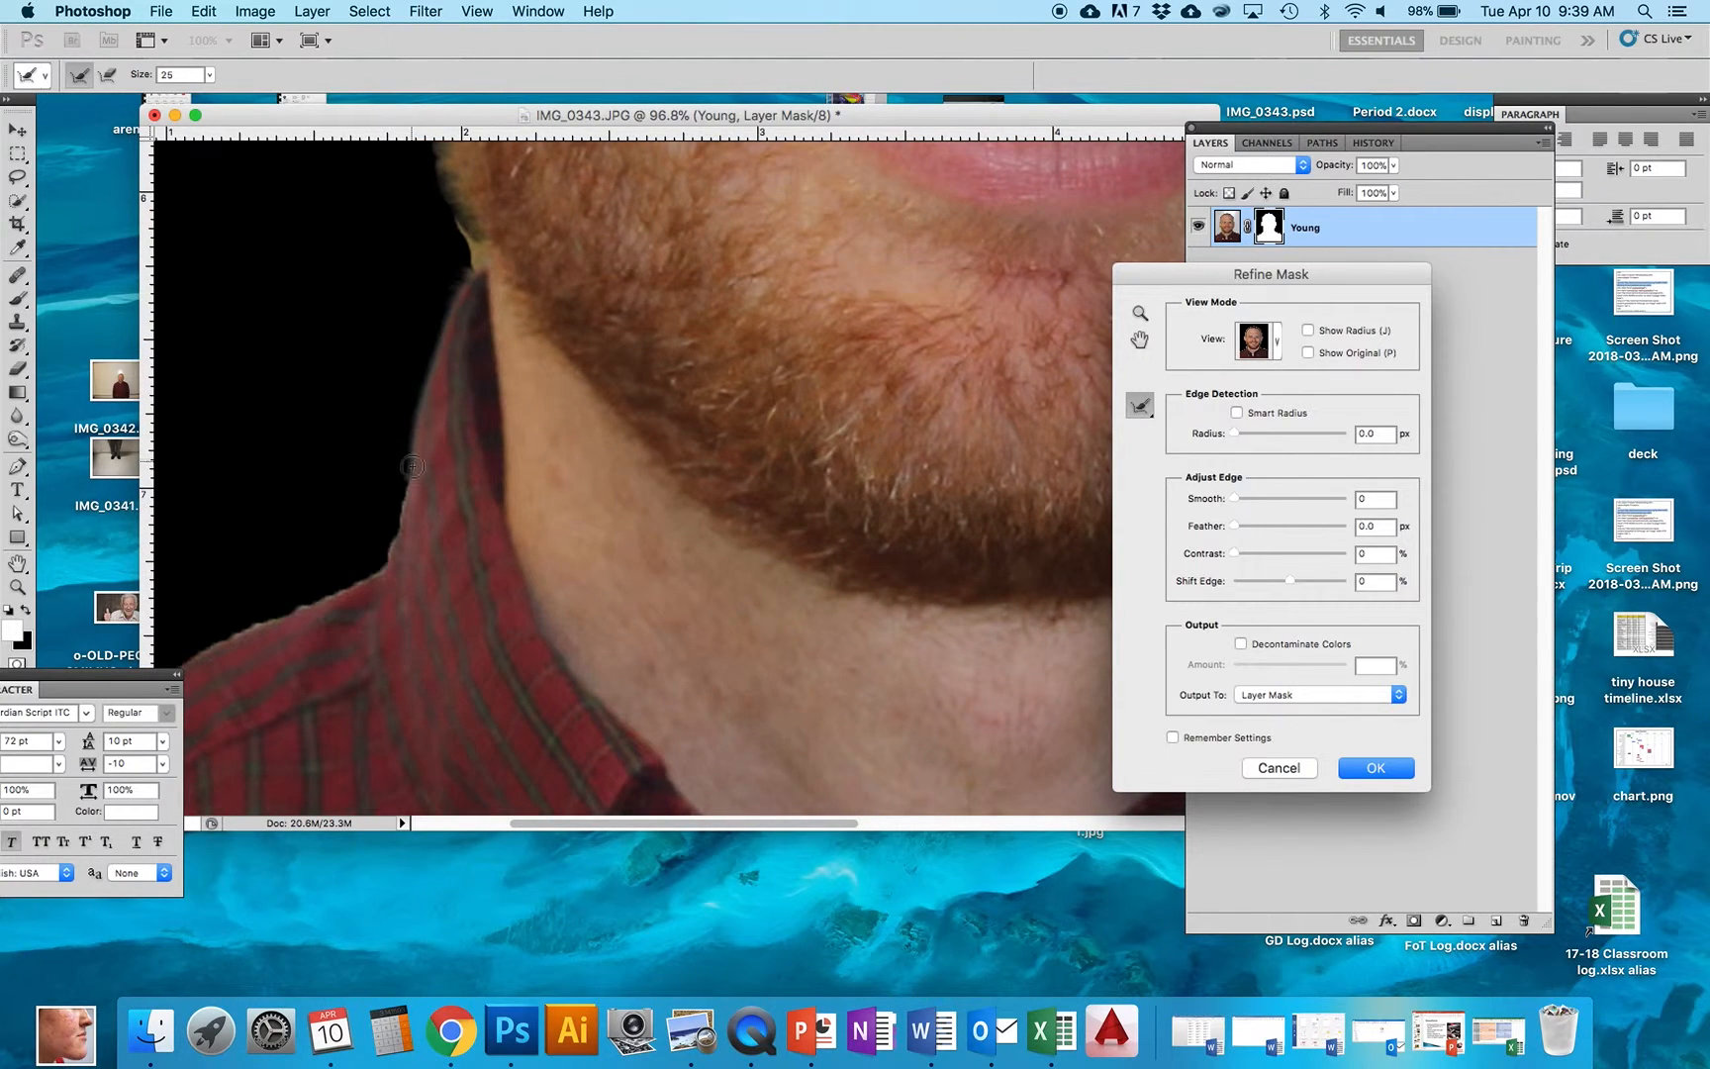
{"action": "mouse_move", "coordinate": [410, 477]}
{"action": "left_mouse_down"}
{"action": "mouse_move", "coordinate": [380, 566]}
{"action": "mouse_move", "coordinate": [205, 648]}
{"action": "left_mouse_up"}
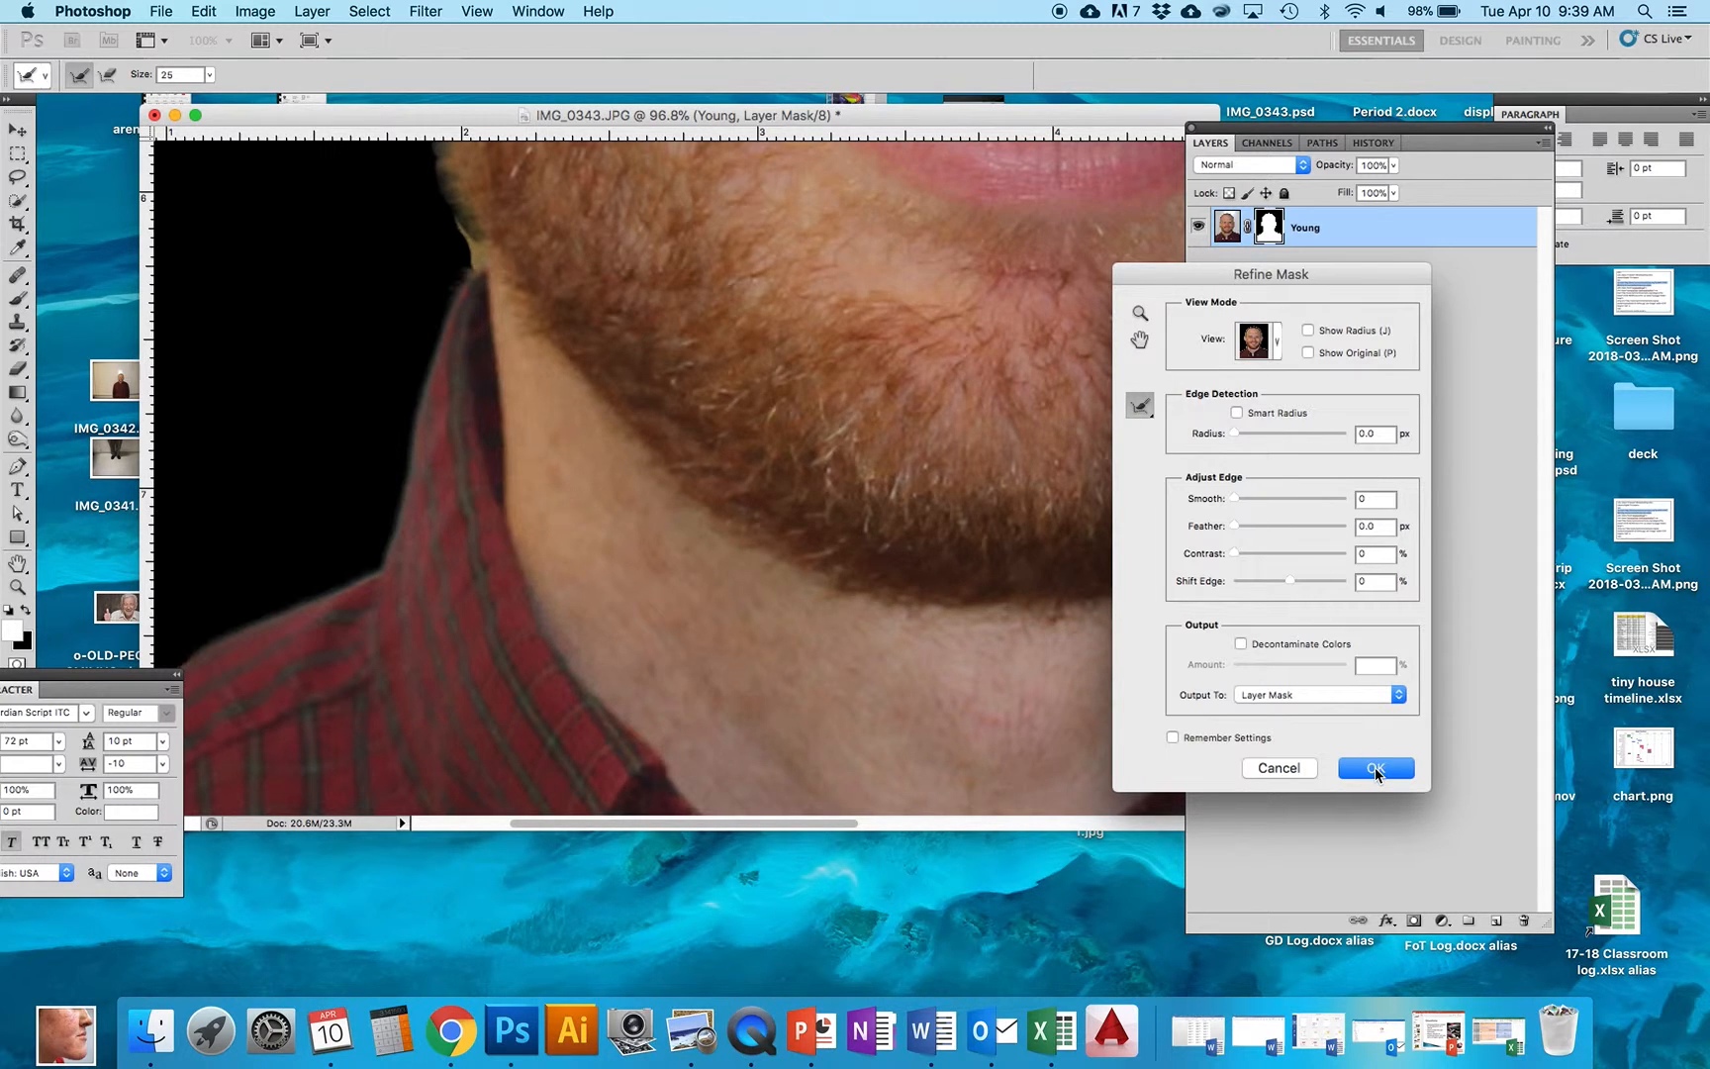
{"action": "left_click", "coordinate": [1375, 770]}
Paint white on the layer mask with a size 20 Brush just outside the jaw above the collar to reveal background
{"action": "scroll", "coordinate": [722, 506], "scroll_direction": "down", "scroll_amount": 3}
{"action": "scroll", "coordinate": [721, 506], "scroll_direction": "up", "scroll_amount": 3}
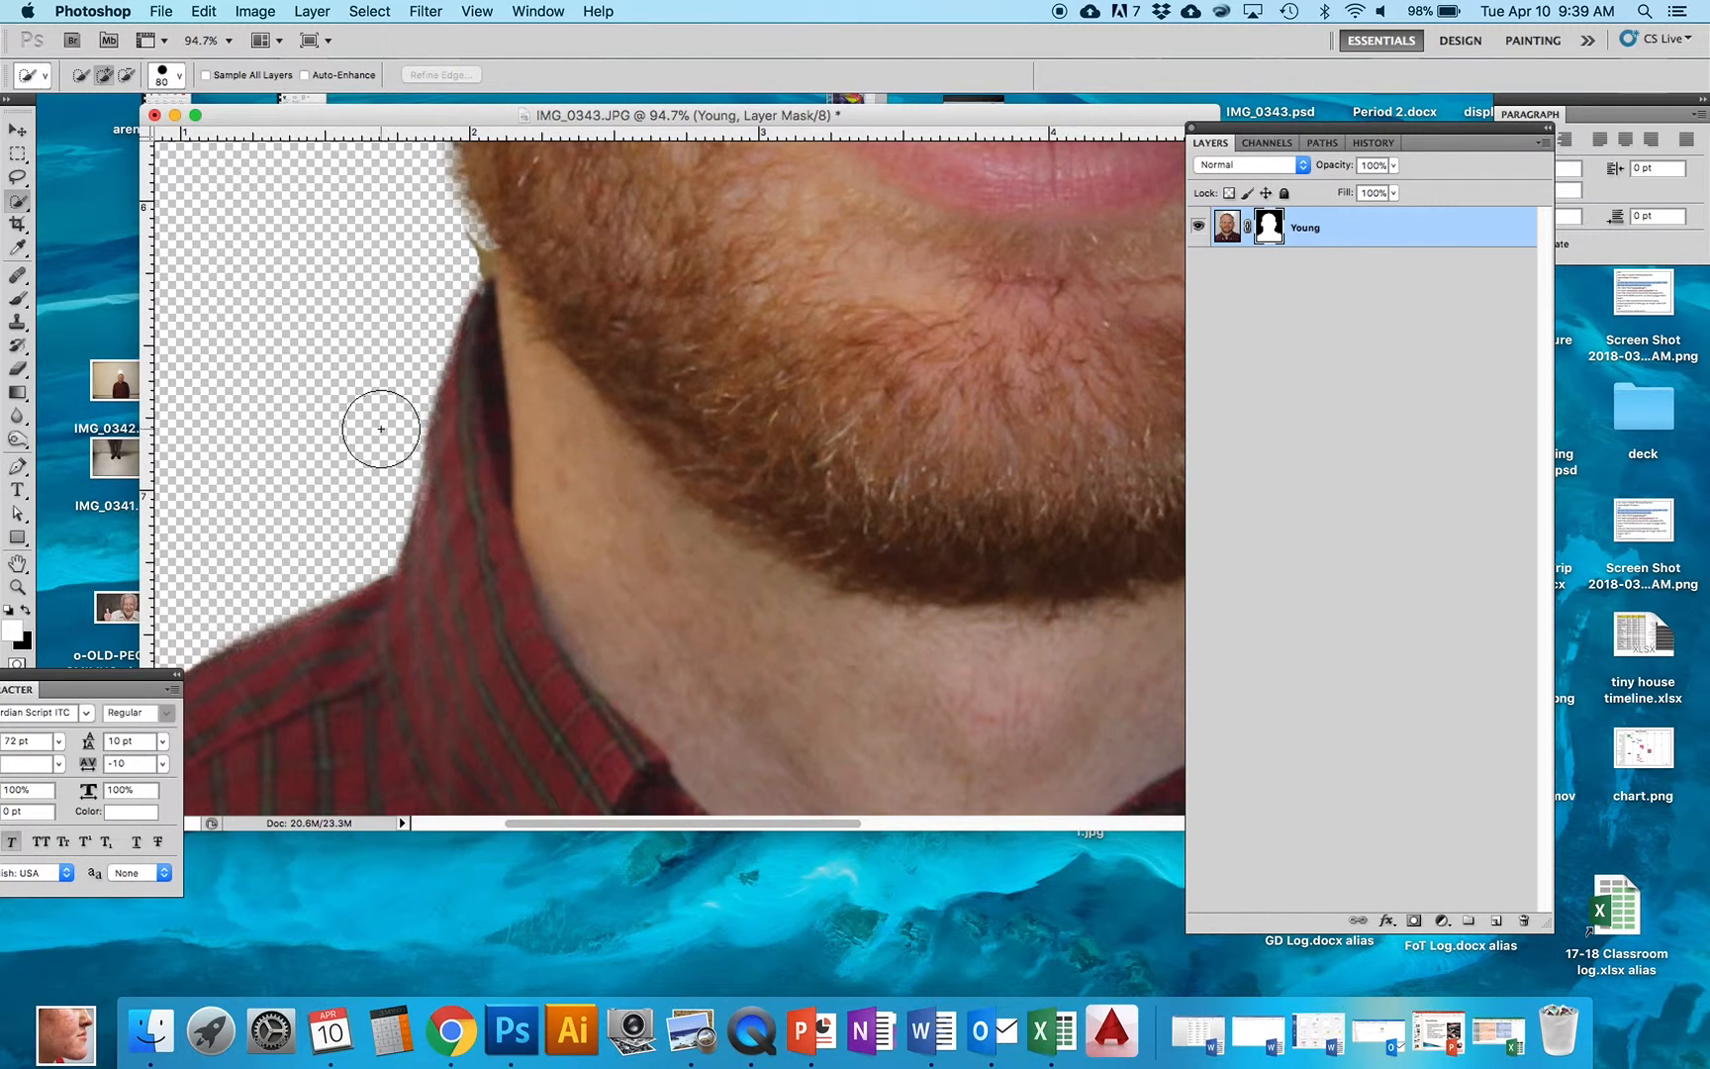
{"action": "scroll", "coordinate": [381, 429], "scroll_direction": "up", "scroll_amount": 4}
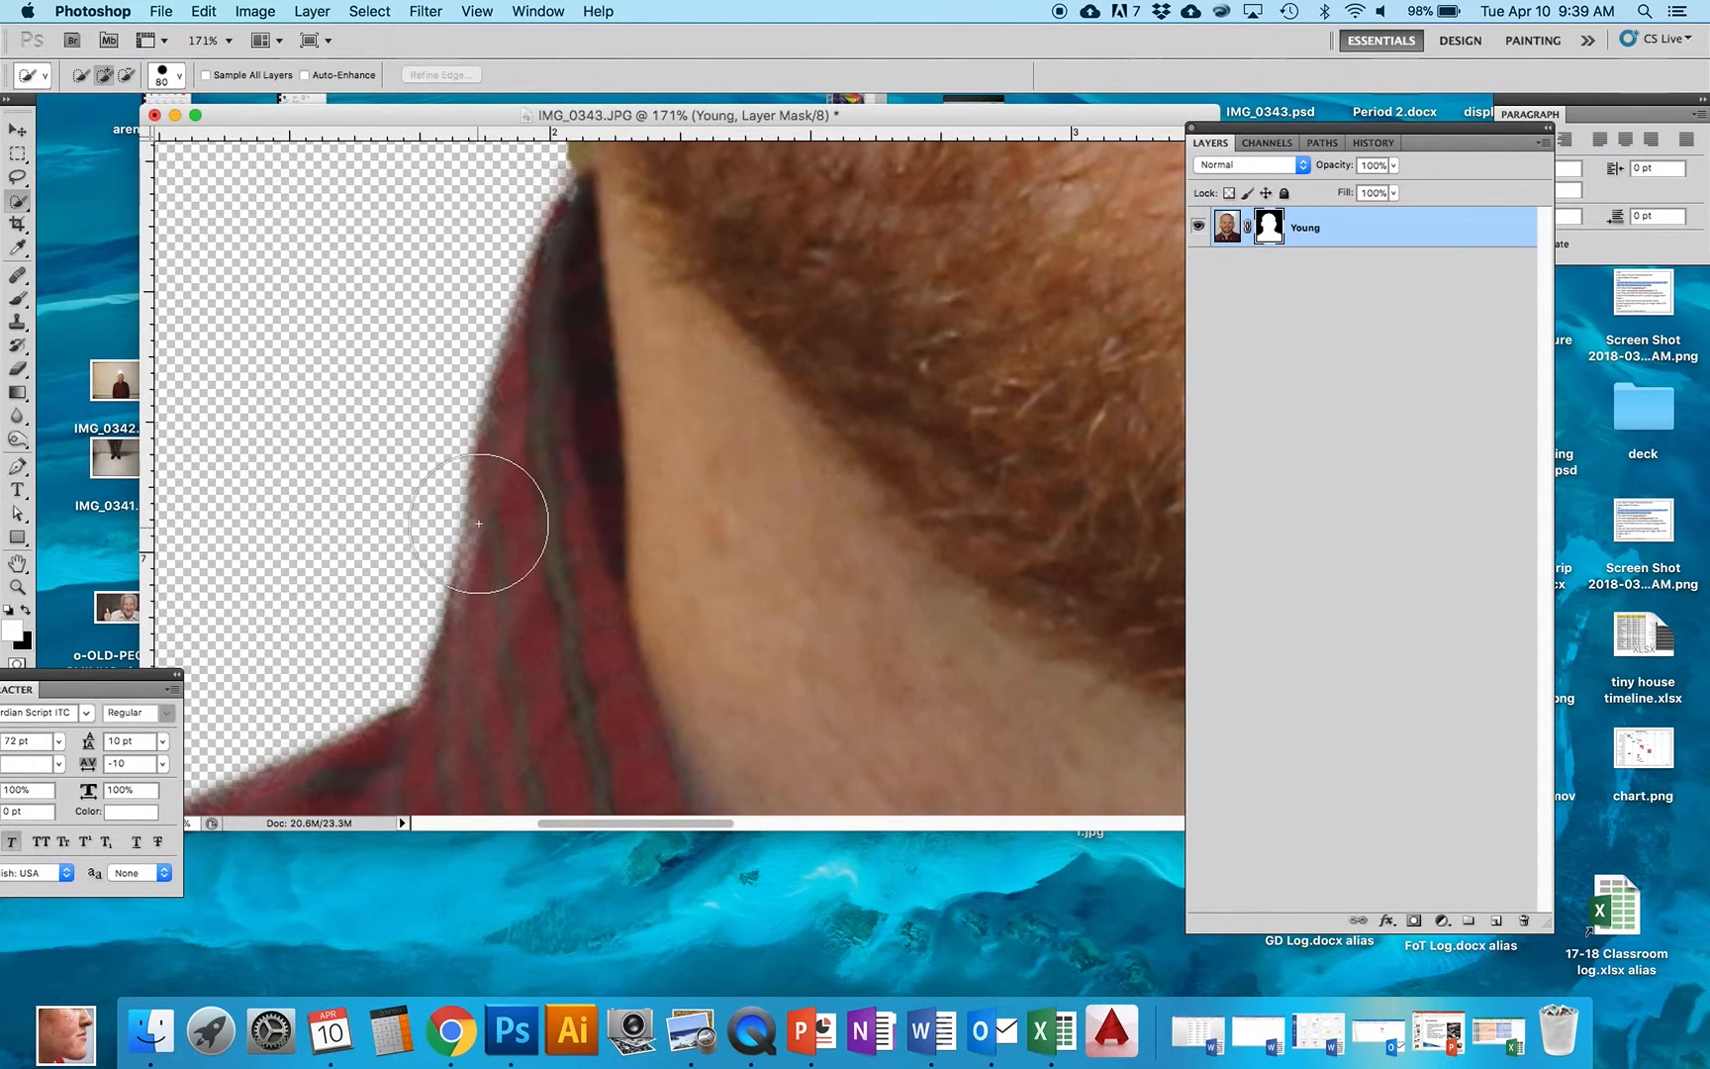
{"action": "left_click", "coordinate": [18, 300]}
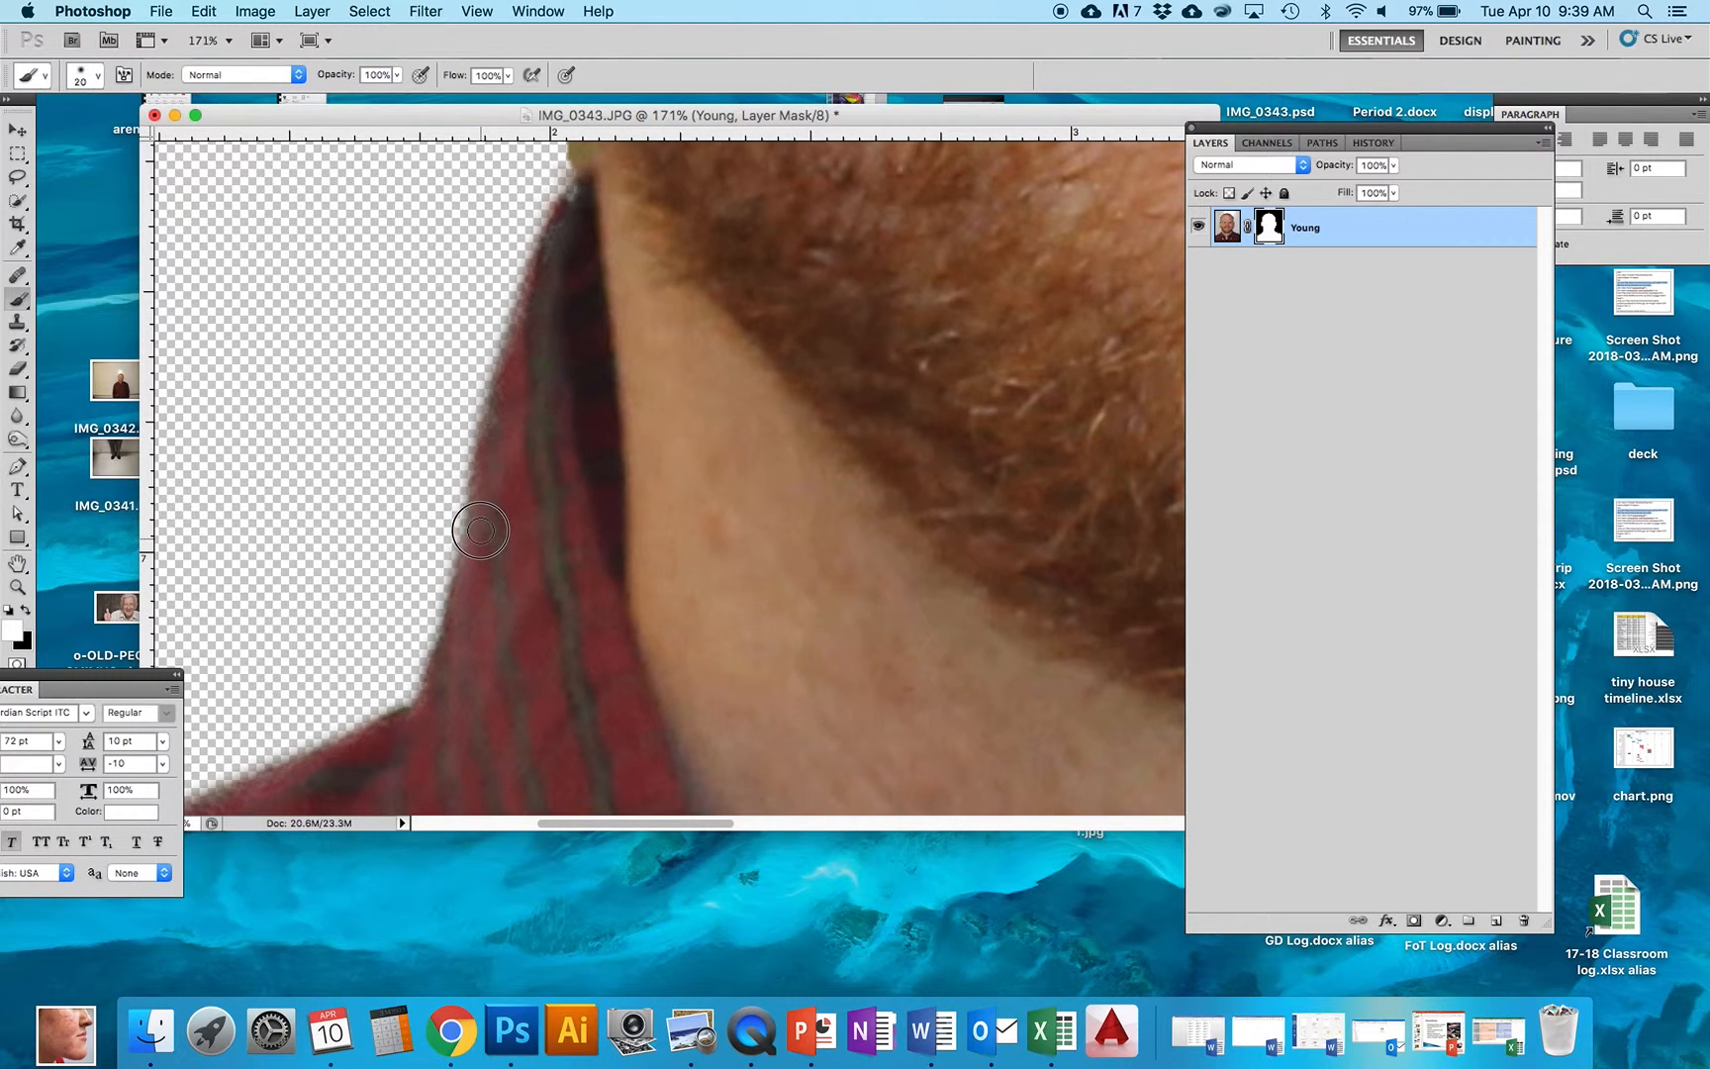
{"action": "scroll", "coordinate": [490, 500], "scroll_direction": "up", "scroll_amount": 5}
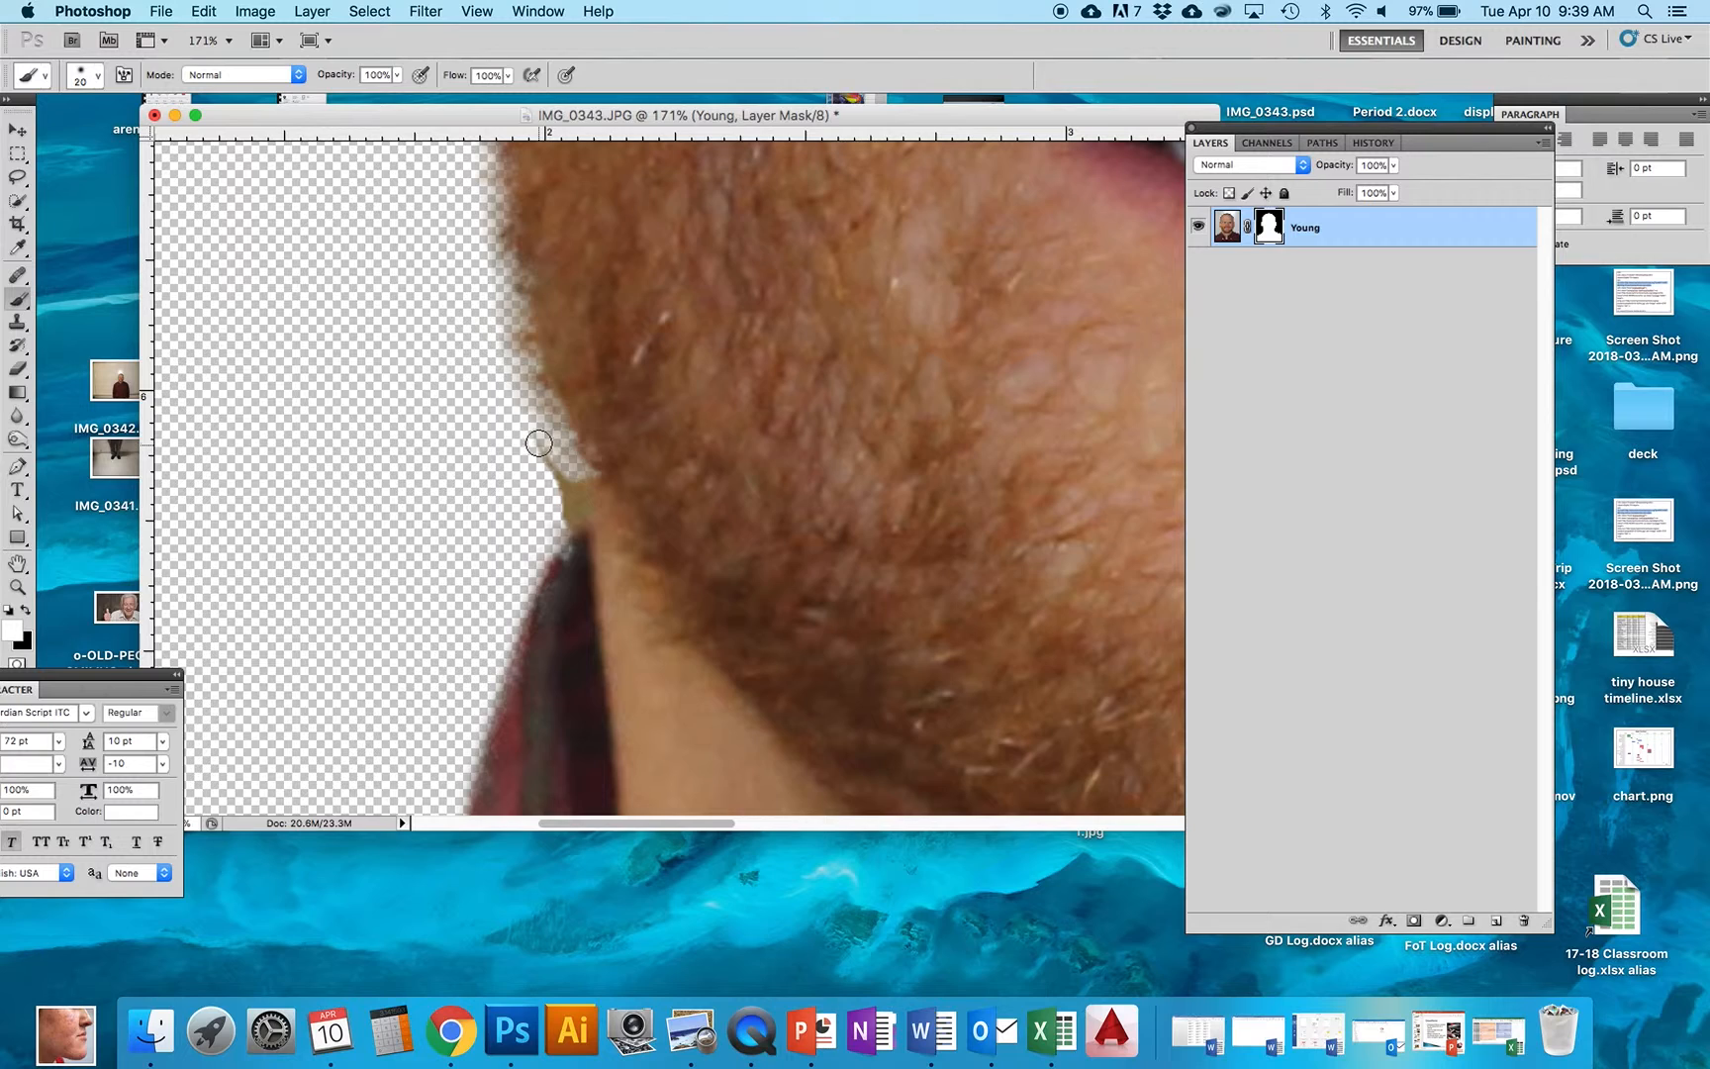
{"action": "left_click_drag", "start_coordinate": [530, 440], "coordinate": [556, 472]}
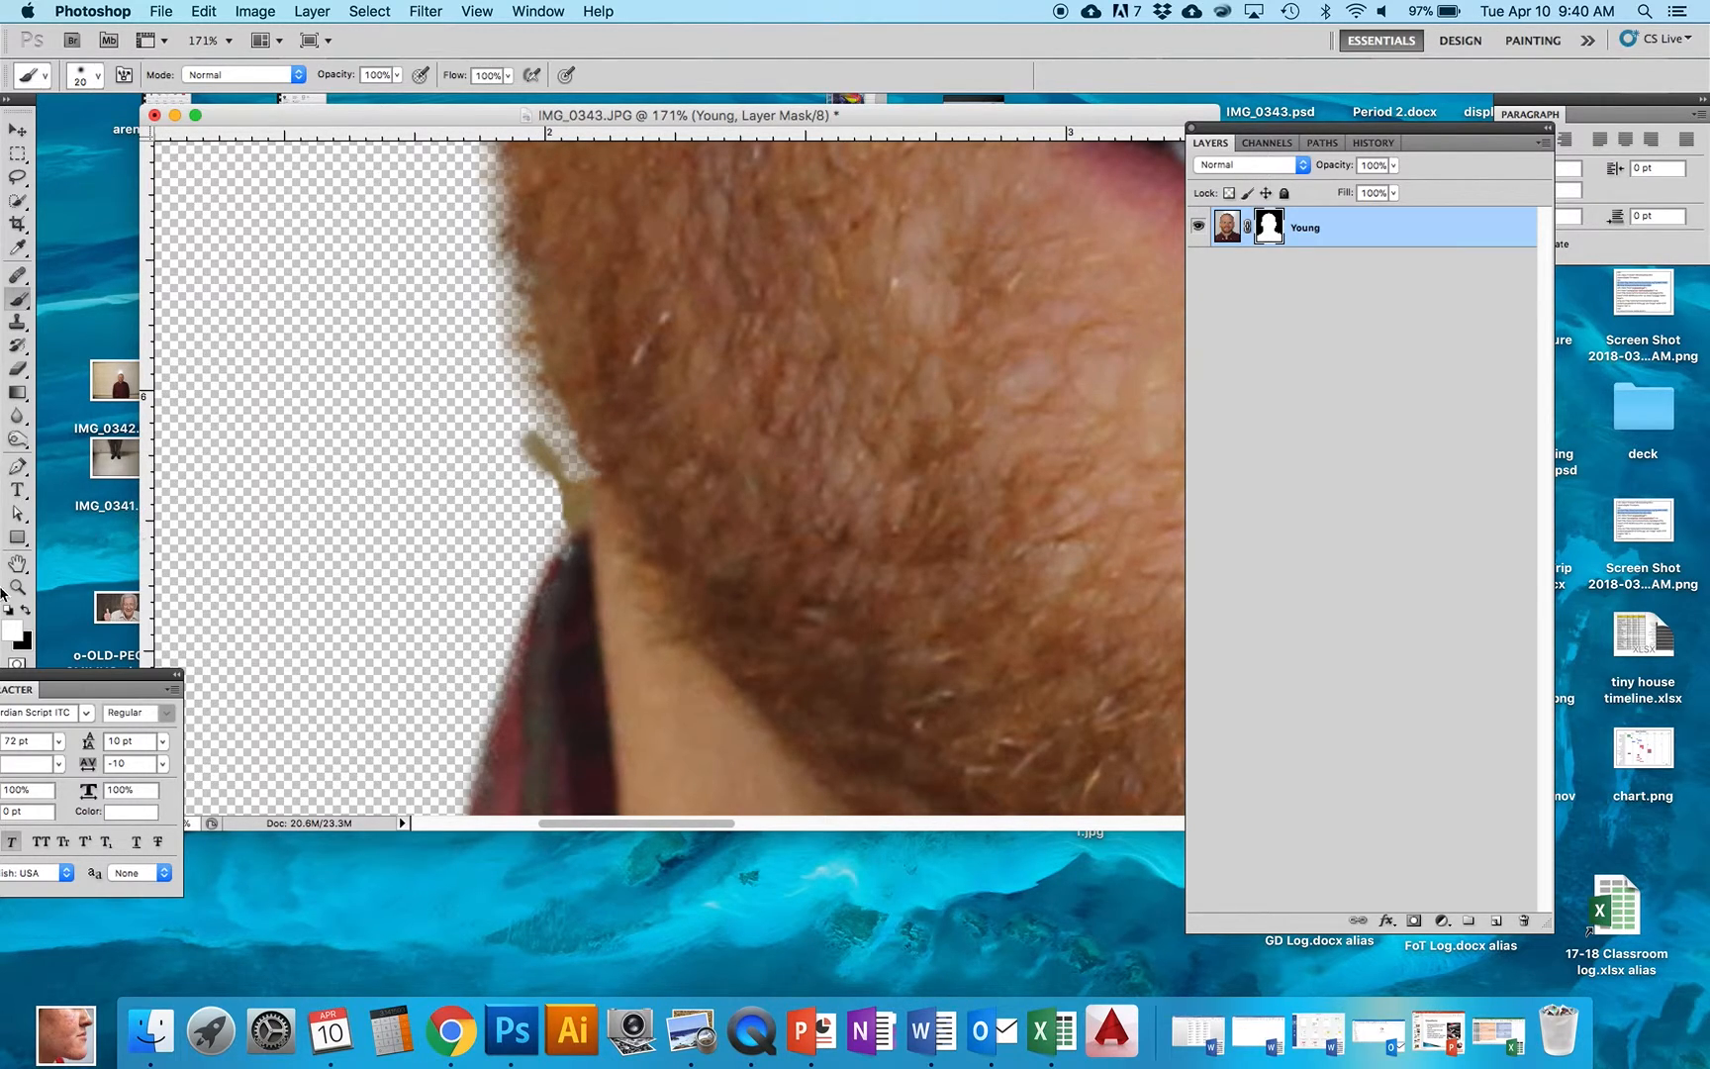
Paint black on the mask to hide the background between beard and collar, and touch up the collar tip with white
{"action": "left_click", "coordinate": [25, 612]}
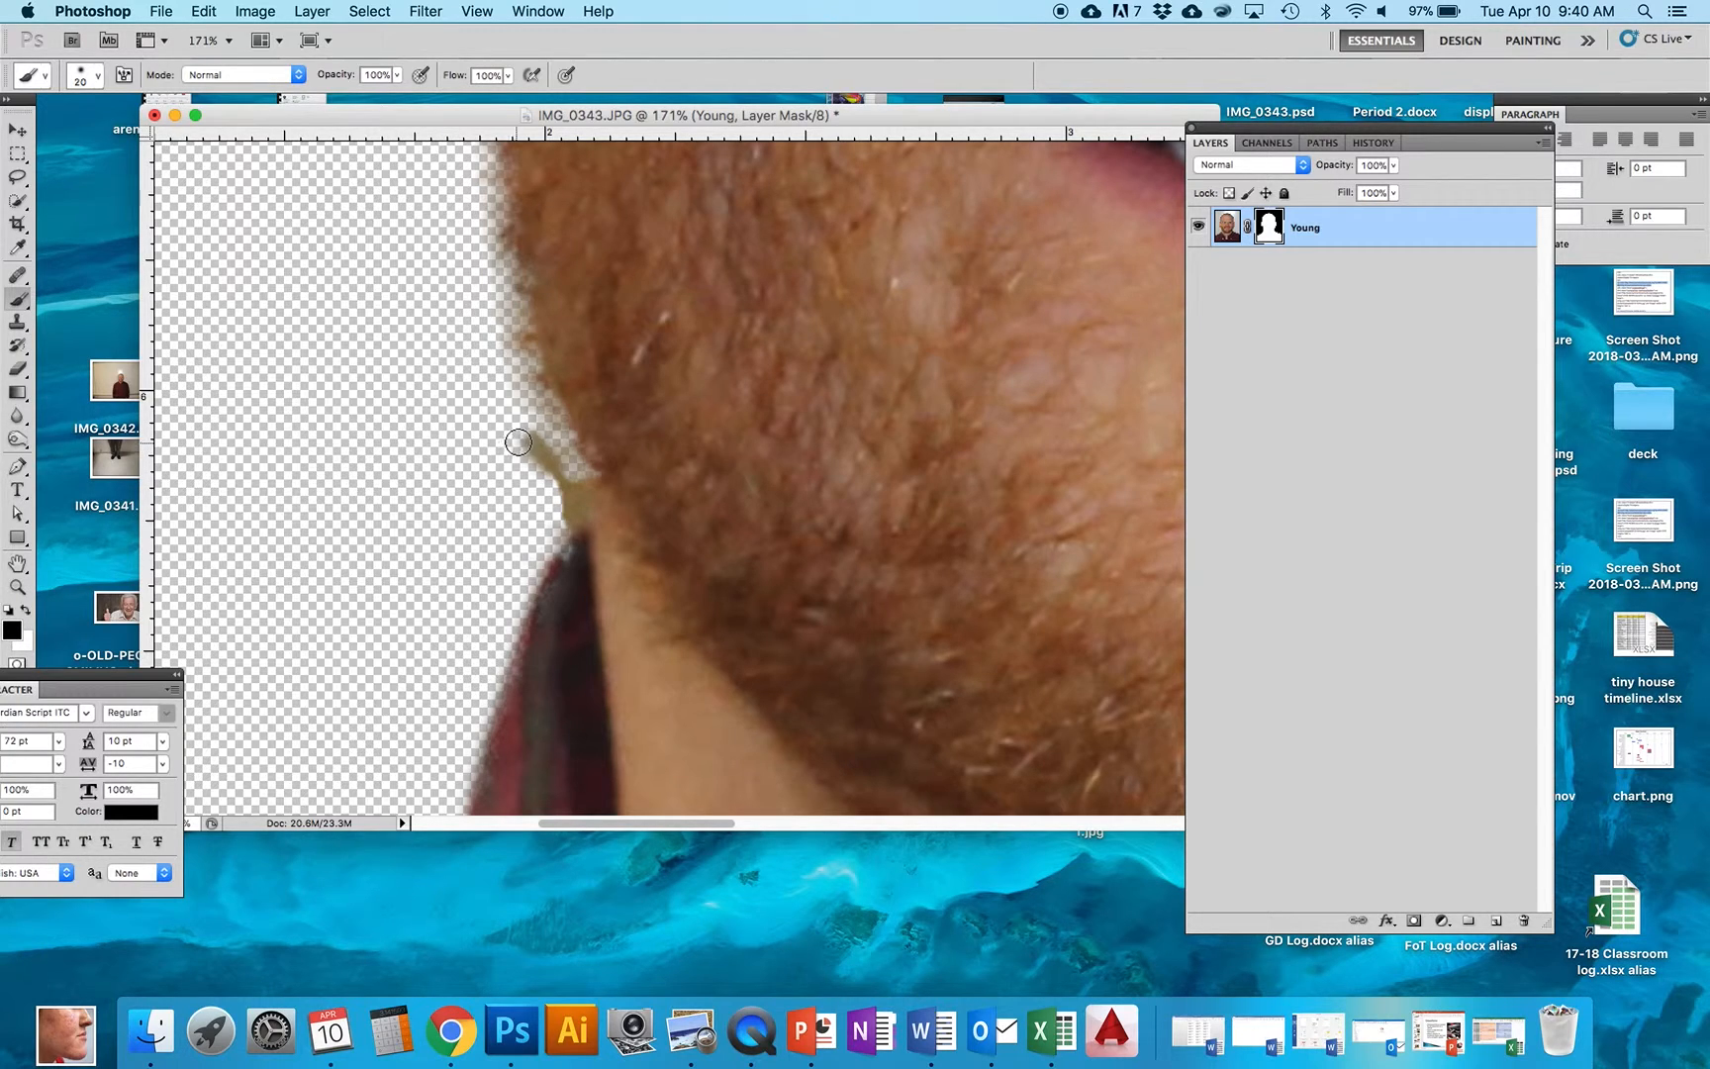
{"action": "left_click_drag", "start_coordinate": [534, 439], "coordinate": [552, 470]}
{"action": "mouse_move", "coordinate": [512, 438]}
{"action": "left_mouse_down"}
{"action": "mouse_move", "coordinate": [557, 485]}
{"action": "mouse_move", "coordinate": [546, 535]}
{"action": "mouse_move", "coordinate": [562, 513]}
{"action": "left_mouse_up"}
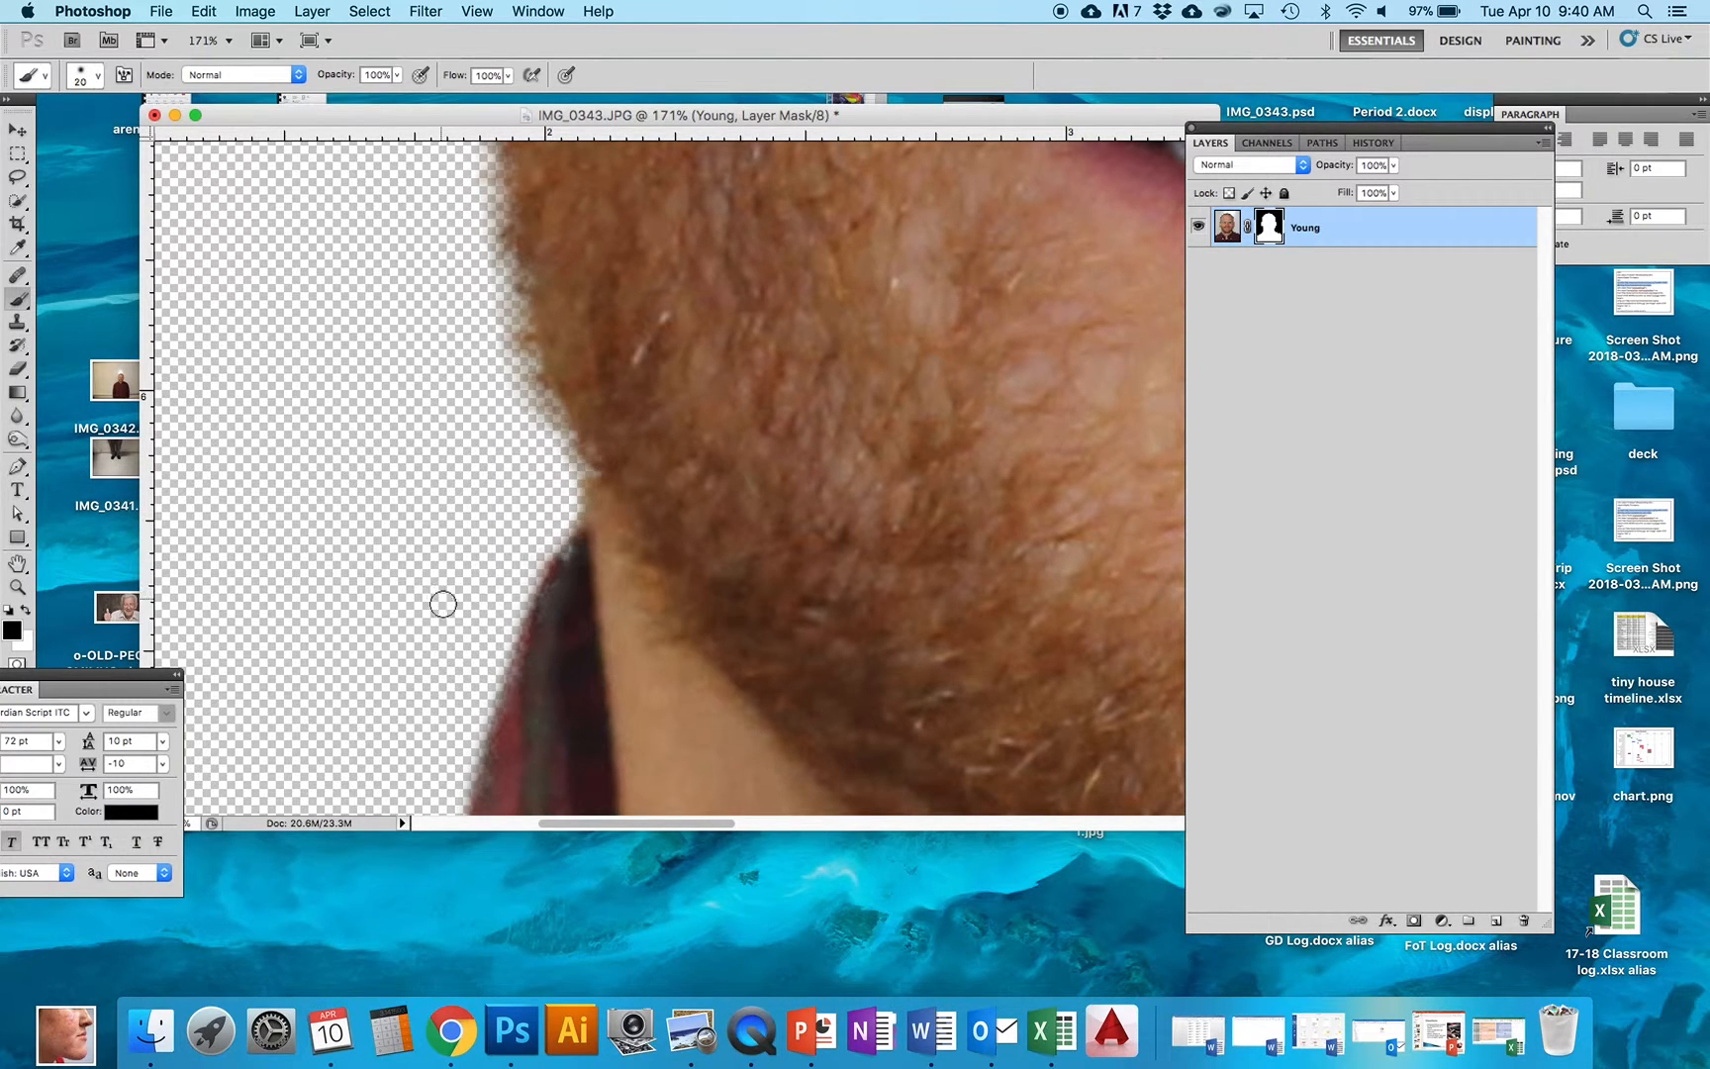
{"action": "key", "text": "x"}
{"action": "left_click_drag", "start_coordinate": [575, 560], "coordinate": [574, 549]}
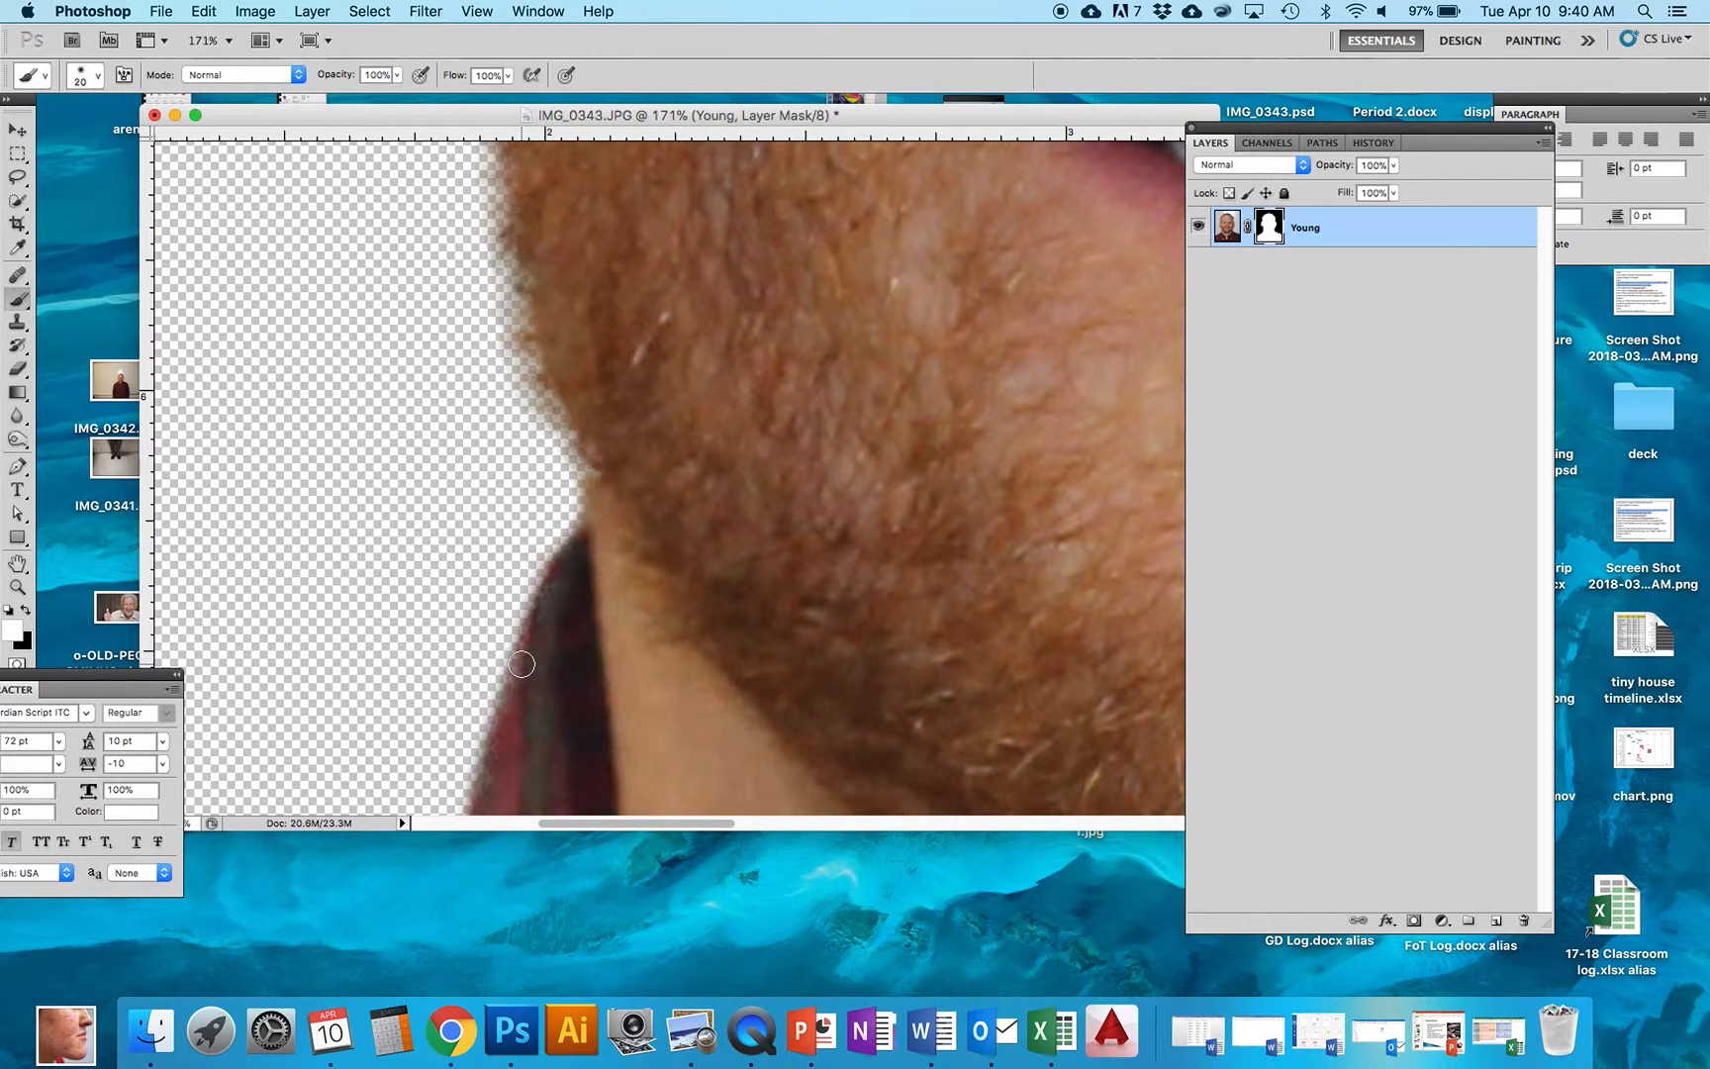
Examine the cutout's edges around the ear, the crown and the whole portrait
{"action": "scroll", "coordinate": [522, 664], "scroll_direction": "down", "scroll_amount": 5}
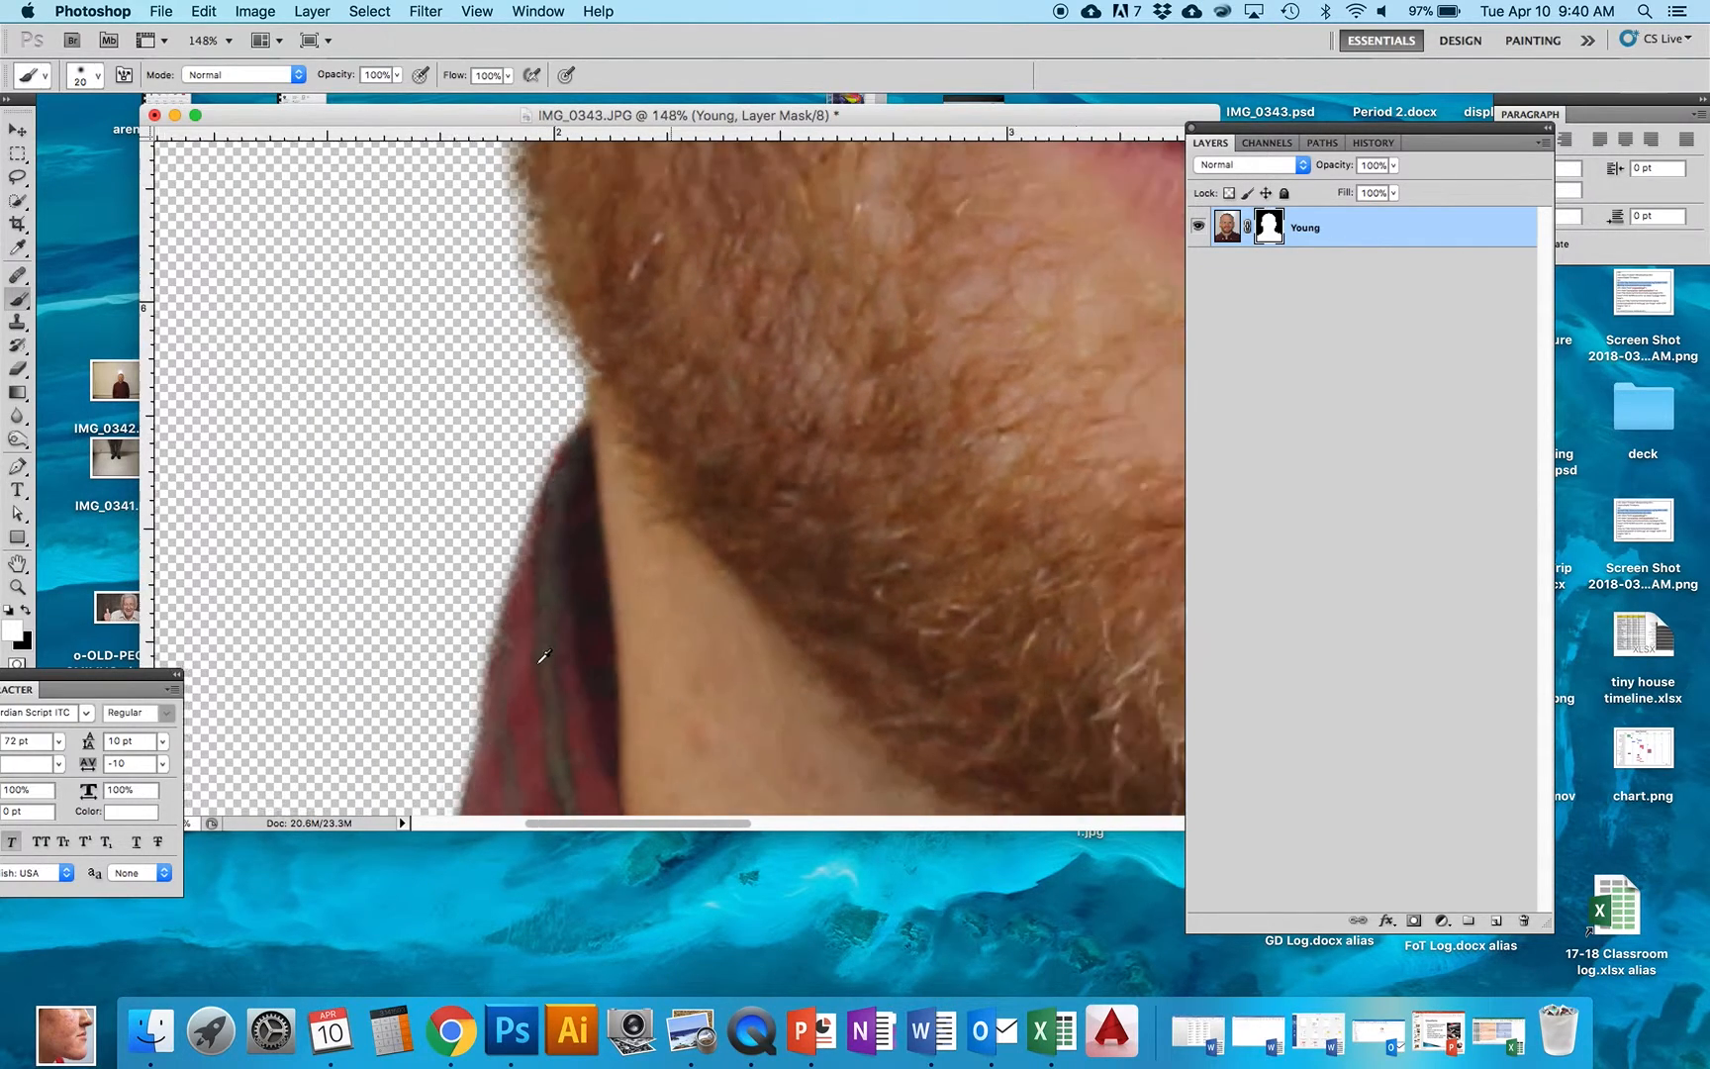
{"action": "scroll", "coordinate": [543, 655], "scroll_direction": "down", "scroll_amount": 8}
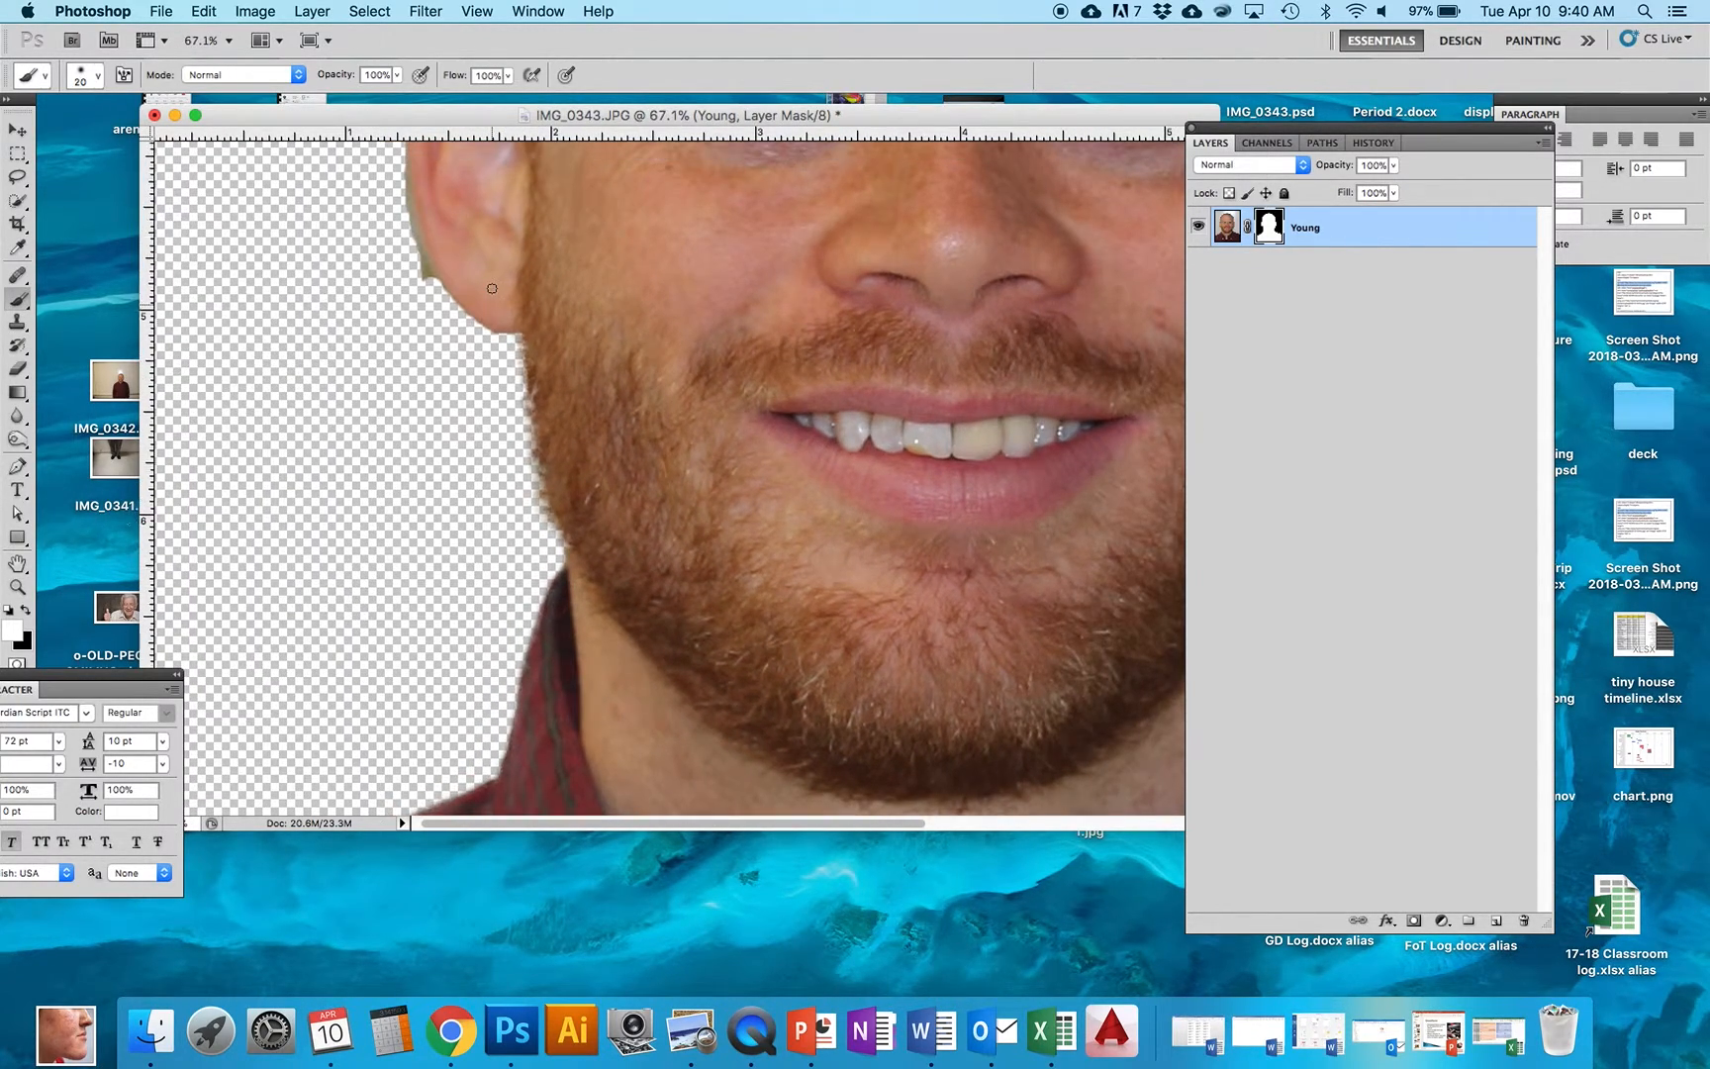
{"action": "scroll", "coordinate": [492, 288], "scroll_direction": "up", "scroll_amount": 10}
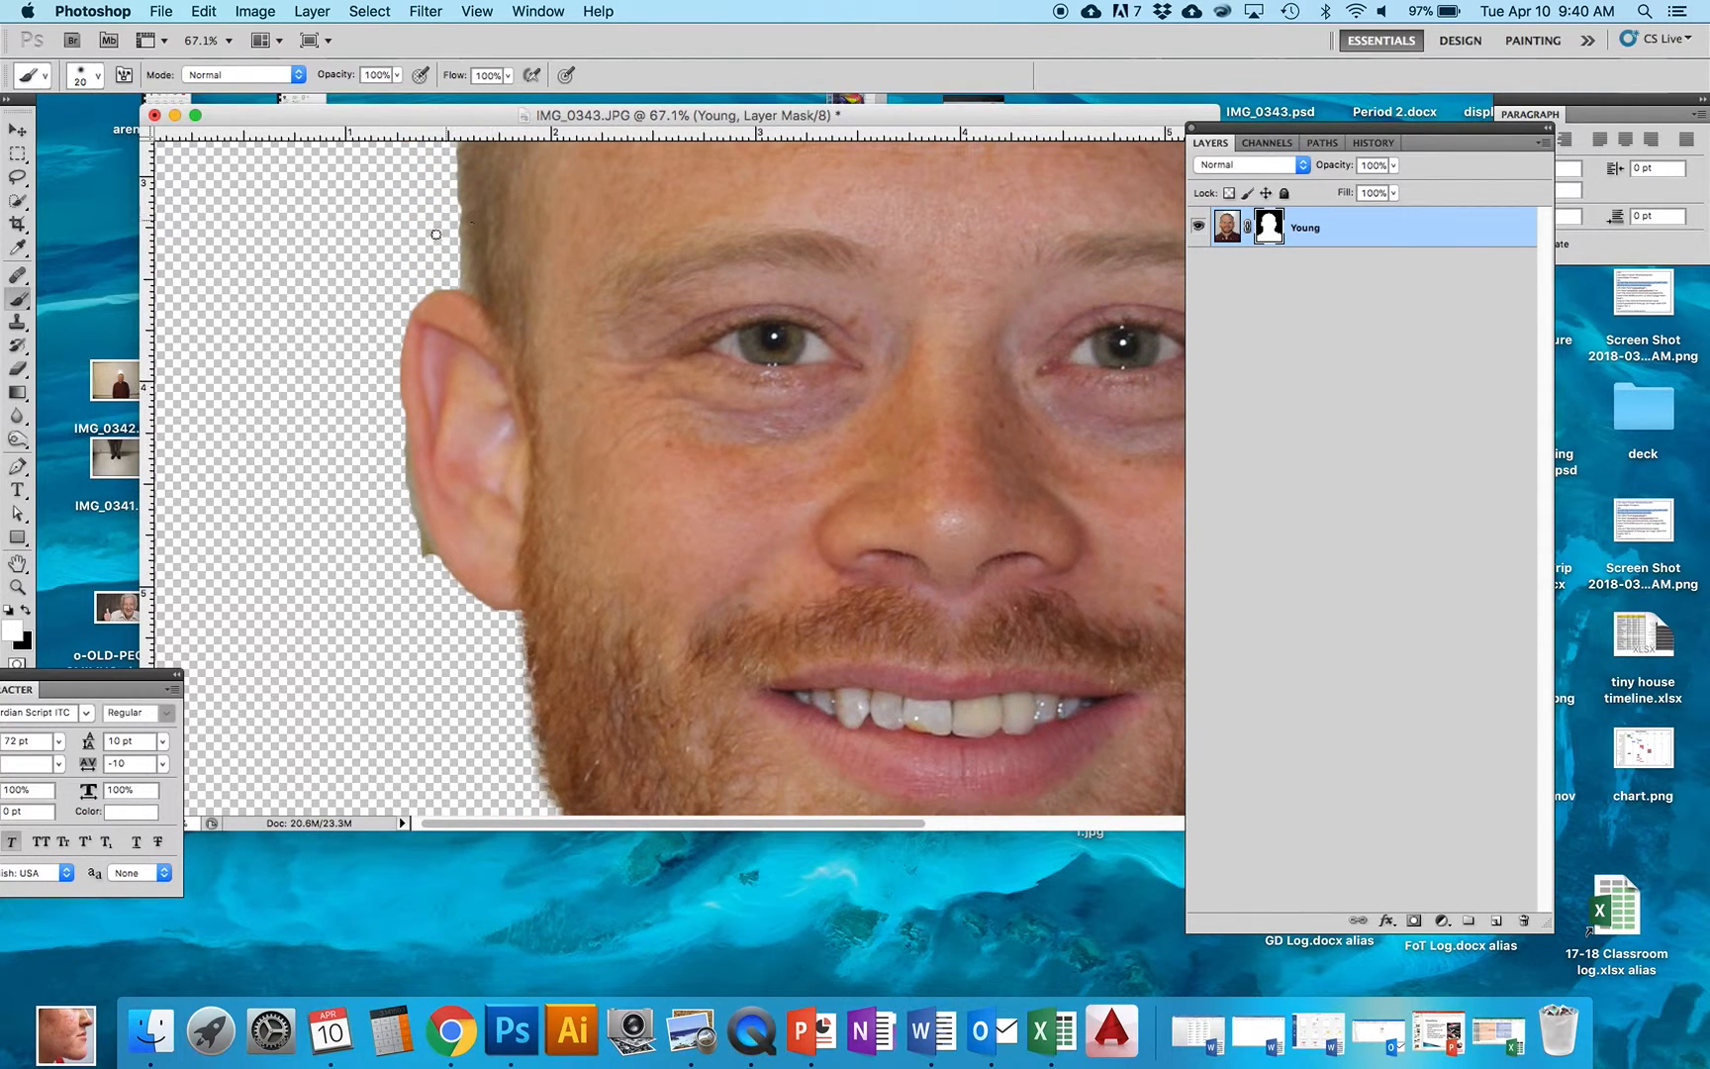
{"action": "left_click", "coordinate": [21, 616]}
{"action": "left_click", "coordinate": [21, 616]}
{"action": "left_click", "coordinate": [22, 615]}
{"action": "left_click", "coordinate": [22, 615]}
{"action": "scroll", "coordinate": [487, 355], "scroll_direction": "up", "scroll_amount": 6}
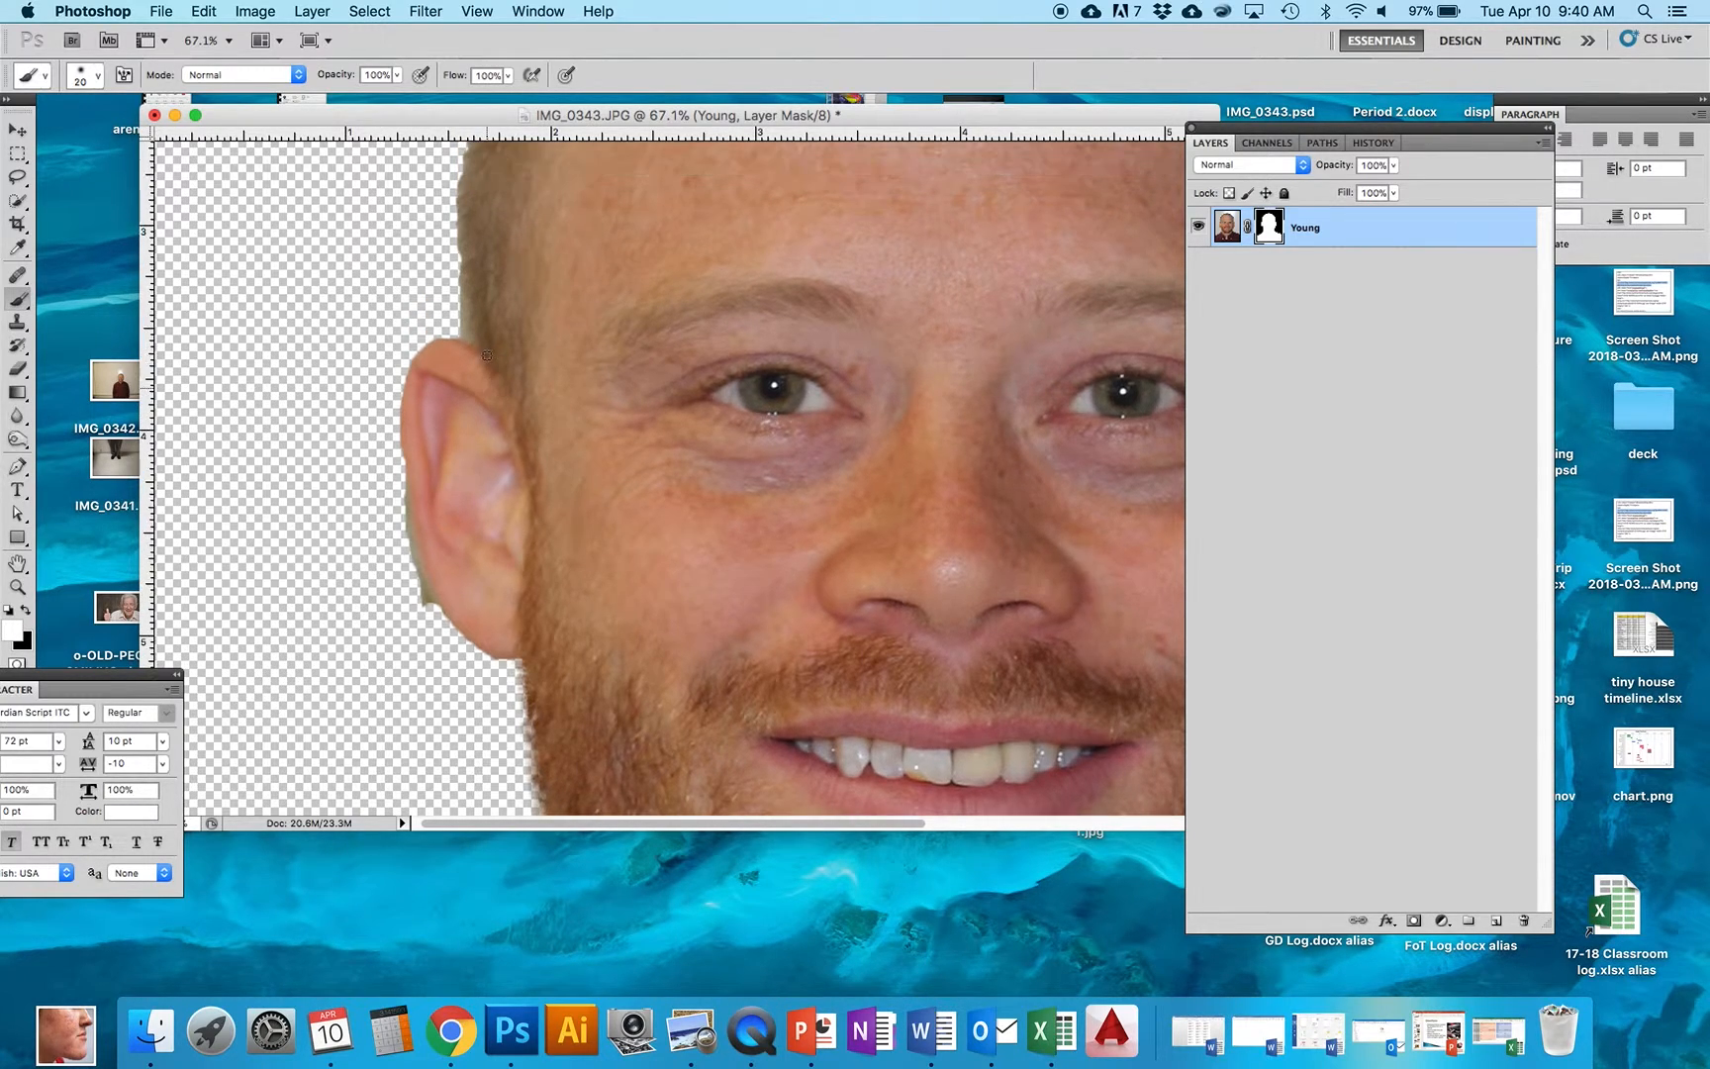
{"action": "scroll", "coordinate": [487, 355], "scroll_direction": "up", "scroll_amount": 5}
{"action": "scroll", "coordinate": [487, 355], "scroll_direction": "right", "scroll_amount": 3}
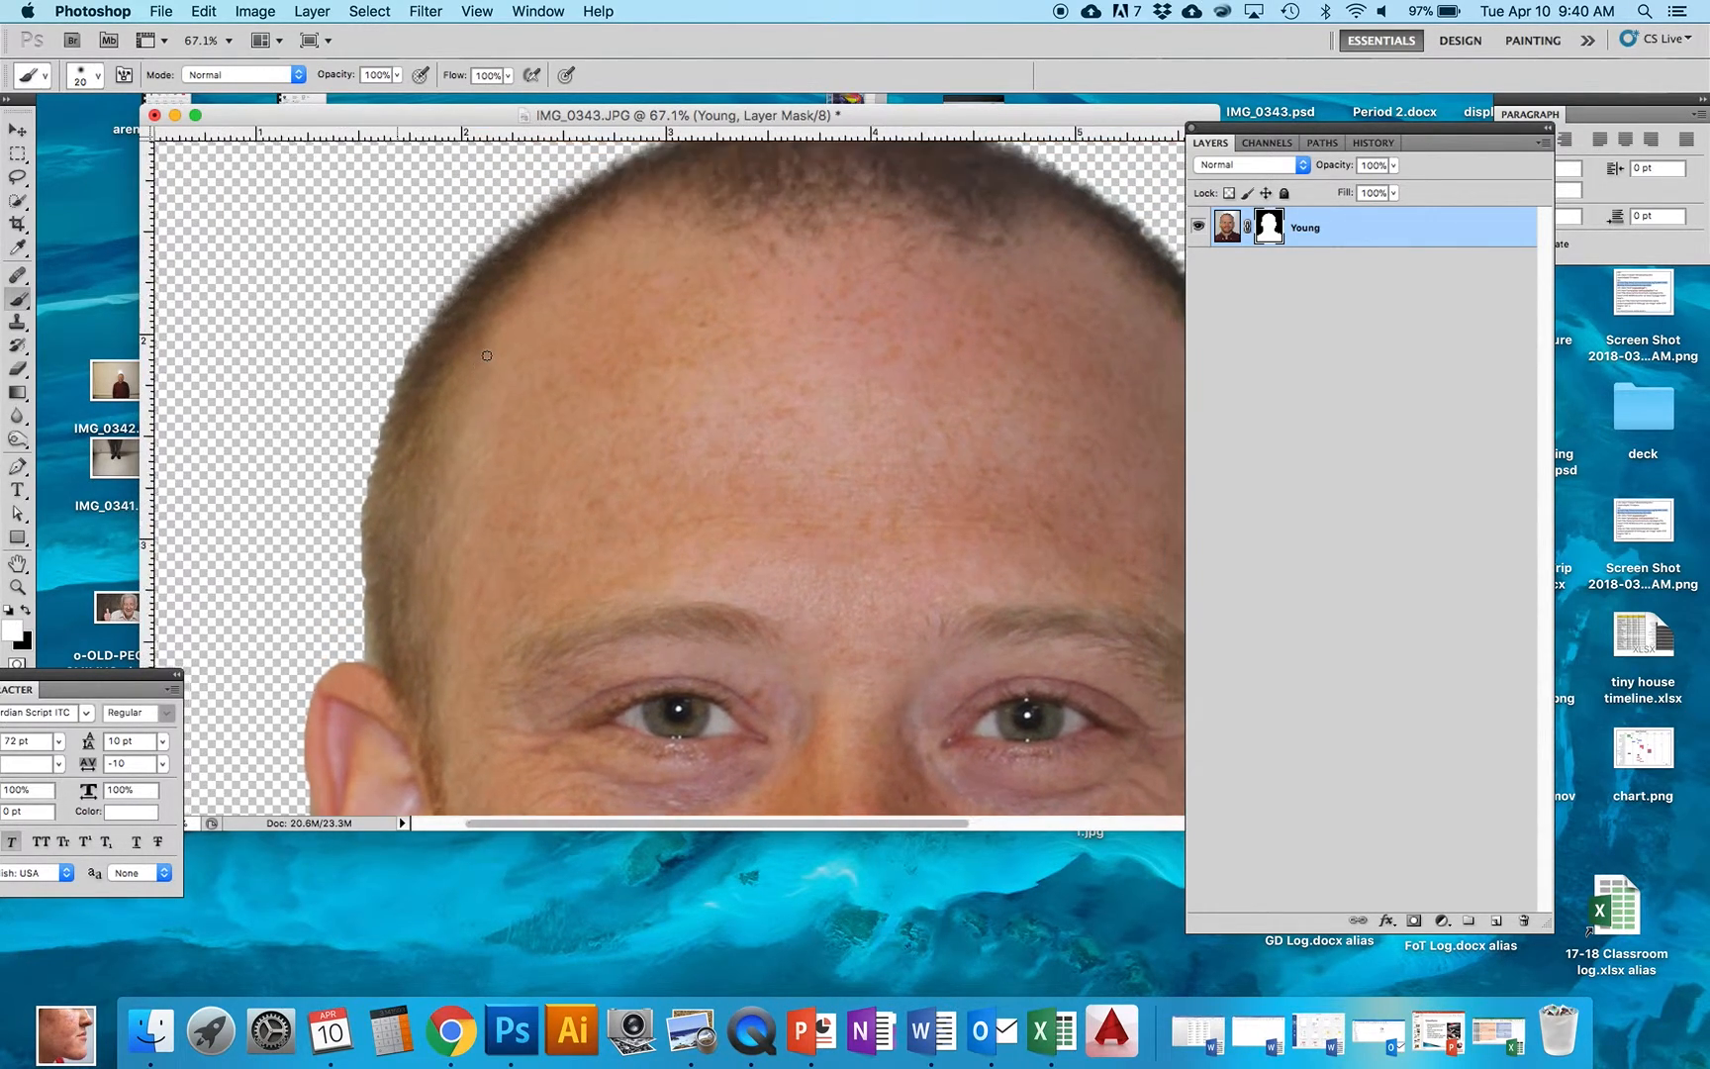
{"action": "scroll", "coordinate": [487, 355], "scroll_direction": "right", "scroll_amount": 3}
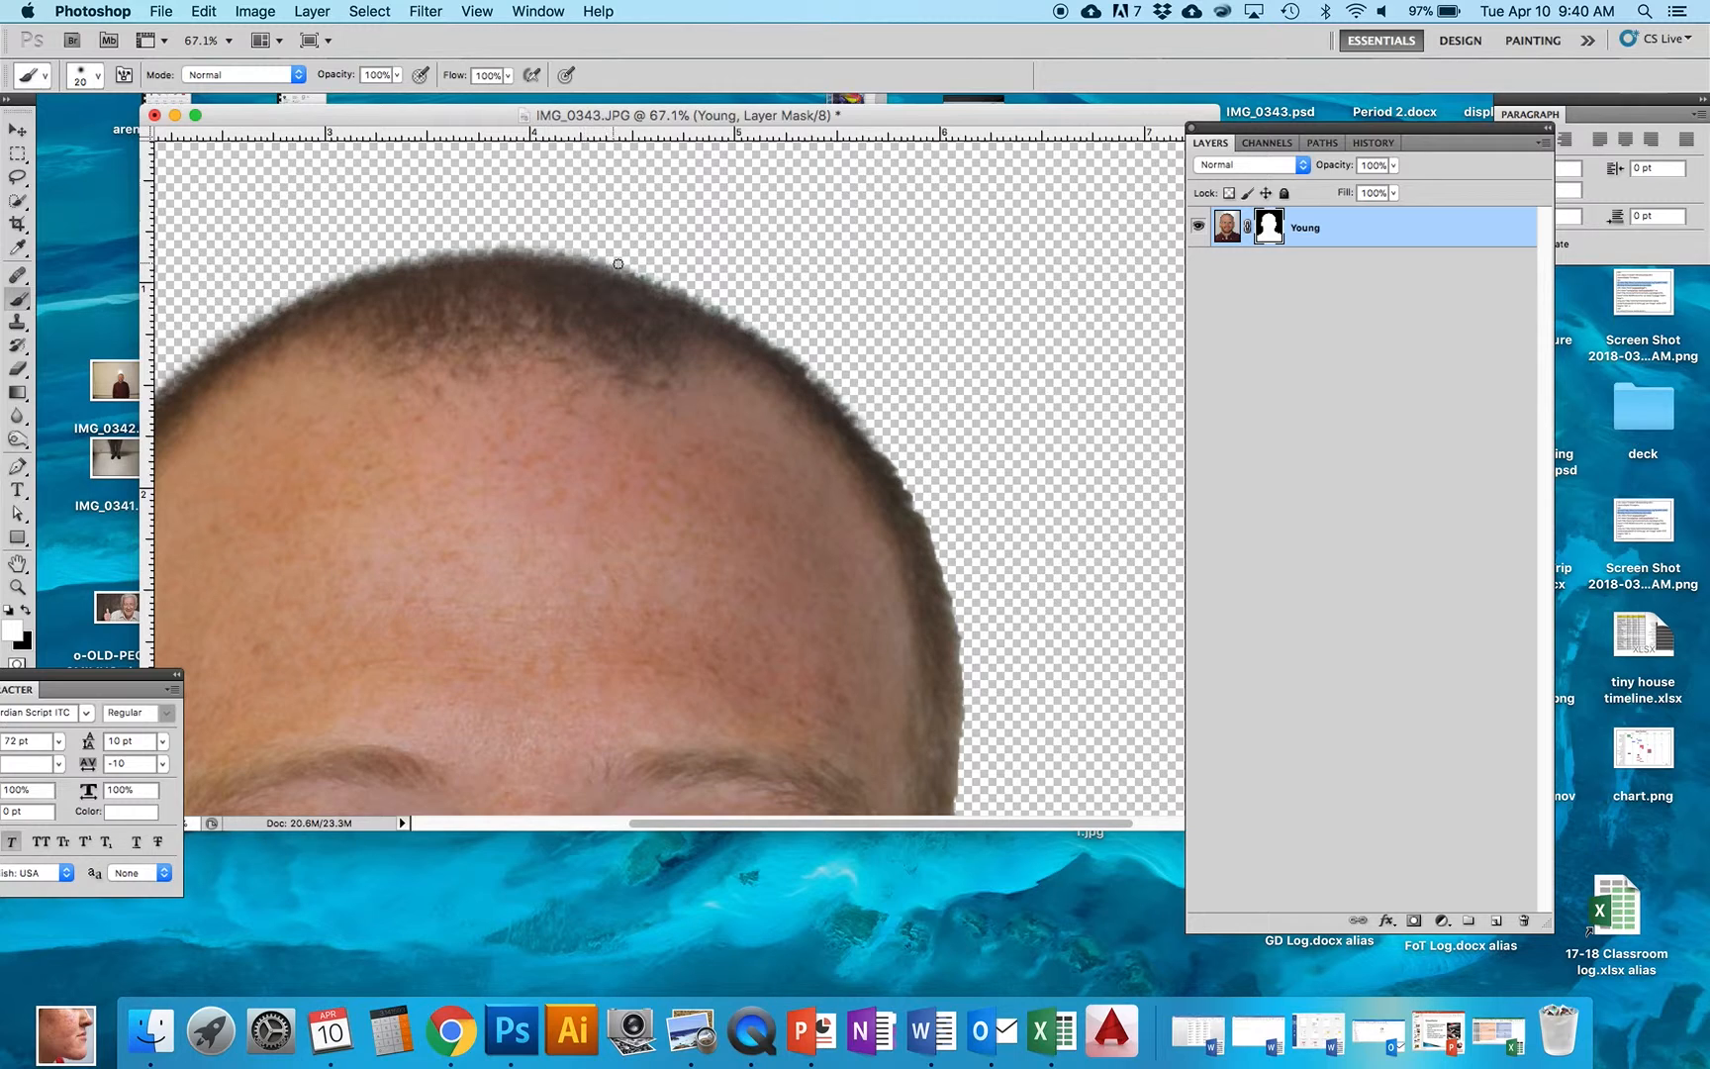
{"action": "scroll", "coordinate": [637, 265], "scroll_direction": "up", "scroll_amount": 5}
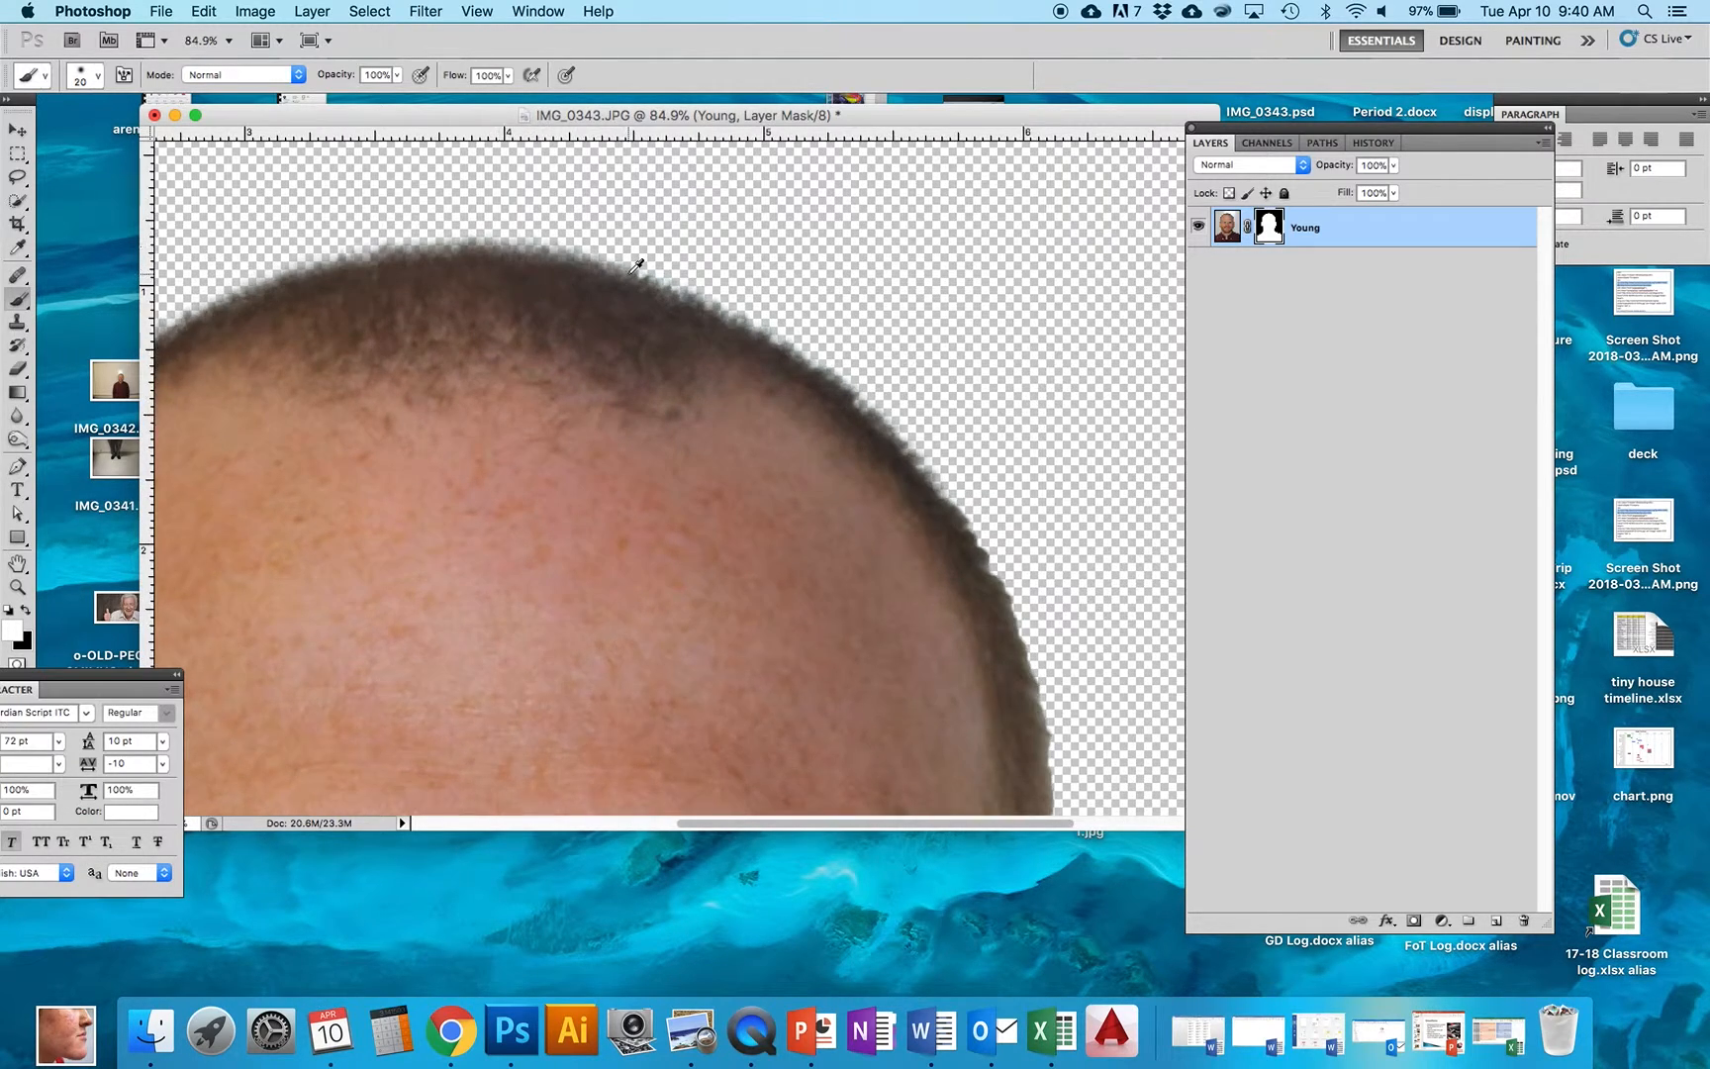
{"action": "scroll", "coordinate": [596, 256], "scroll_direction": "down", "scroll_amount": 5}
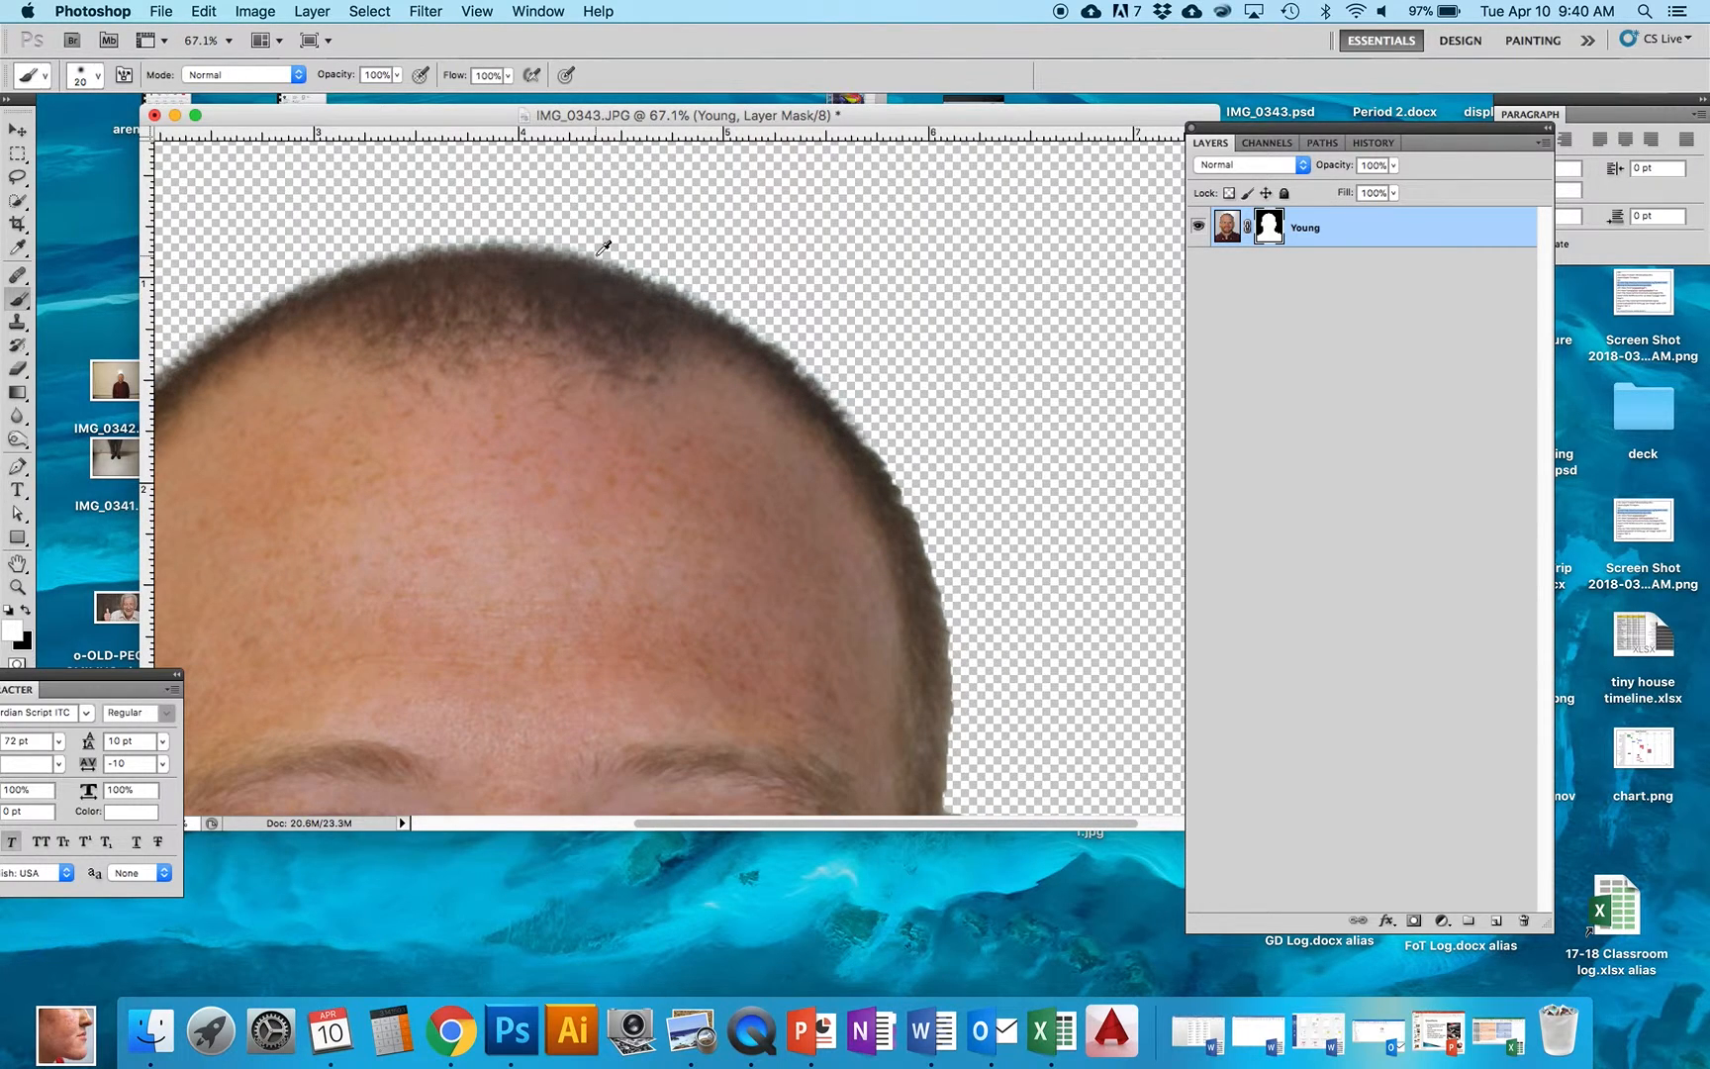
{"action": "scroll", "coordinate": [596, 255], "scroll_direction": "down", "scroll_amount": 1}
{"action": "scroll", "coordinate": [595, 255], "scroll_direction": "down", "scroll_amount": 3}
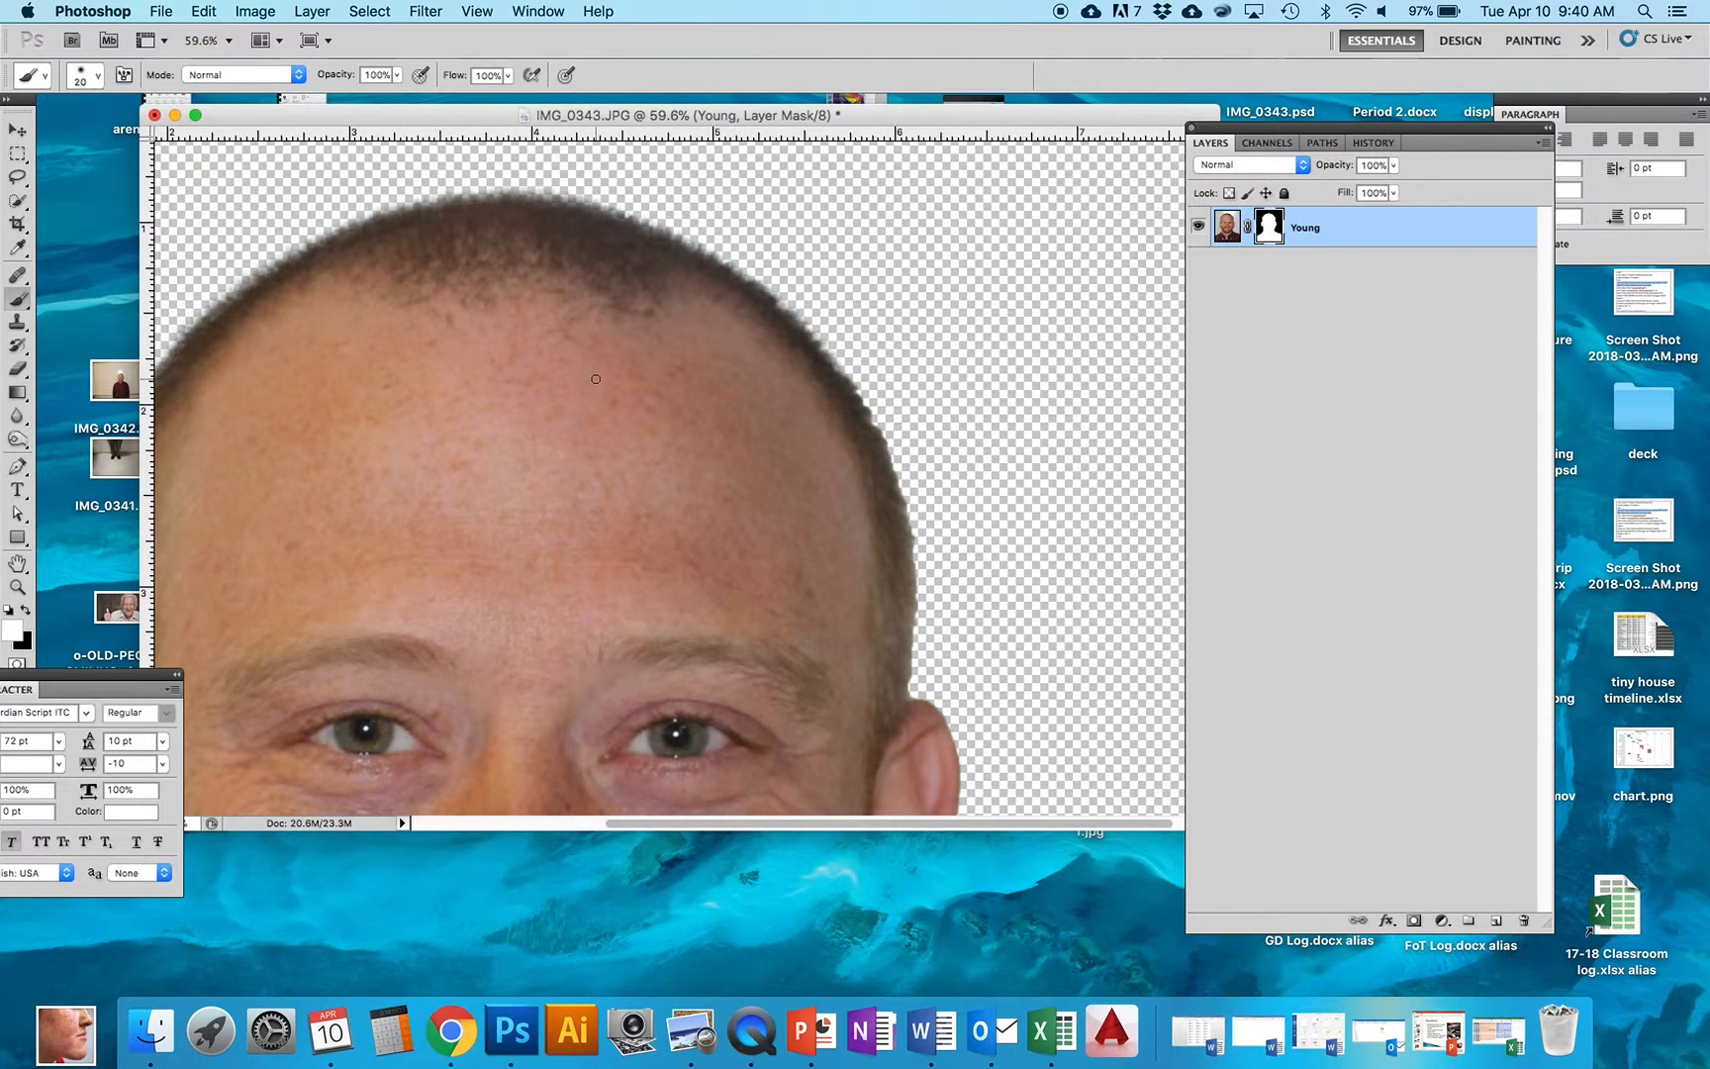
{"action": "scroll", "coordinate": [601, 373], "scroll_direction": "down", "scroll_amount": 5}
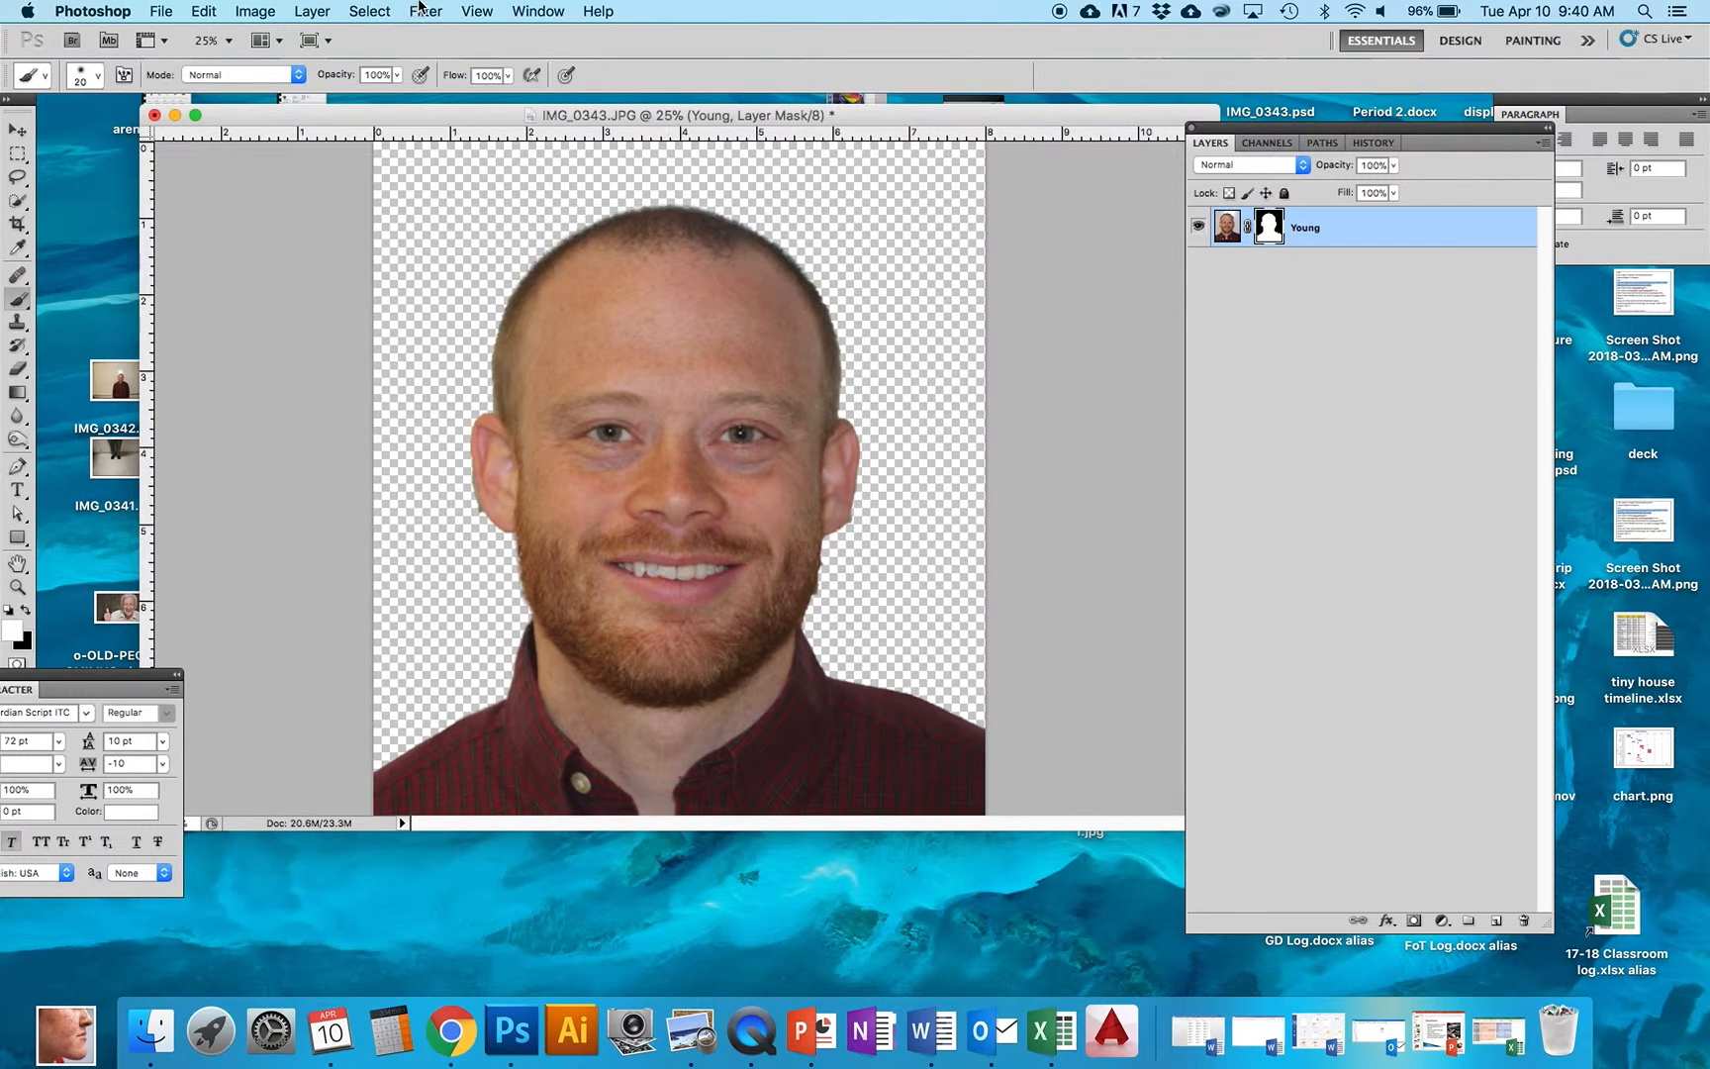
Reopen Refine Mask for the Young layer's mask and apply it with the settings as they are
{"action": "left_click", "coordinate": [364, 11]}
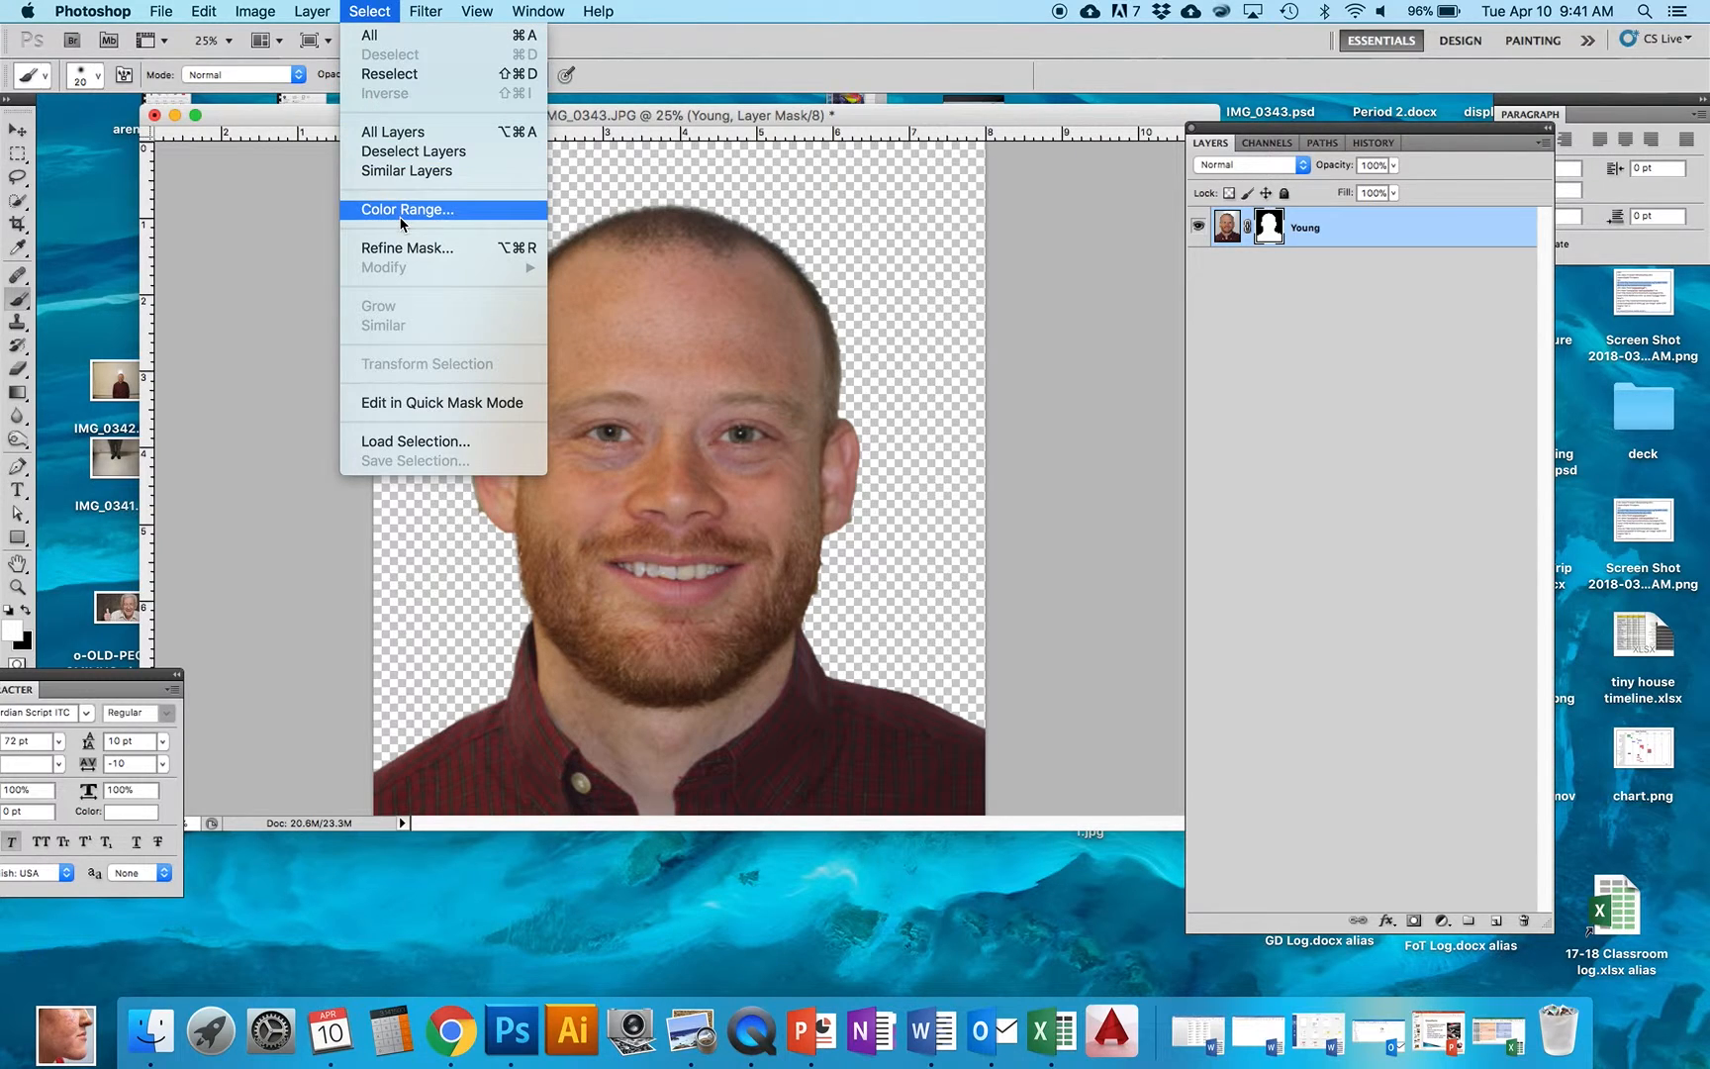
{"action": "left_click", "coordinate": [406, 247]}
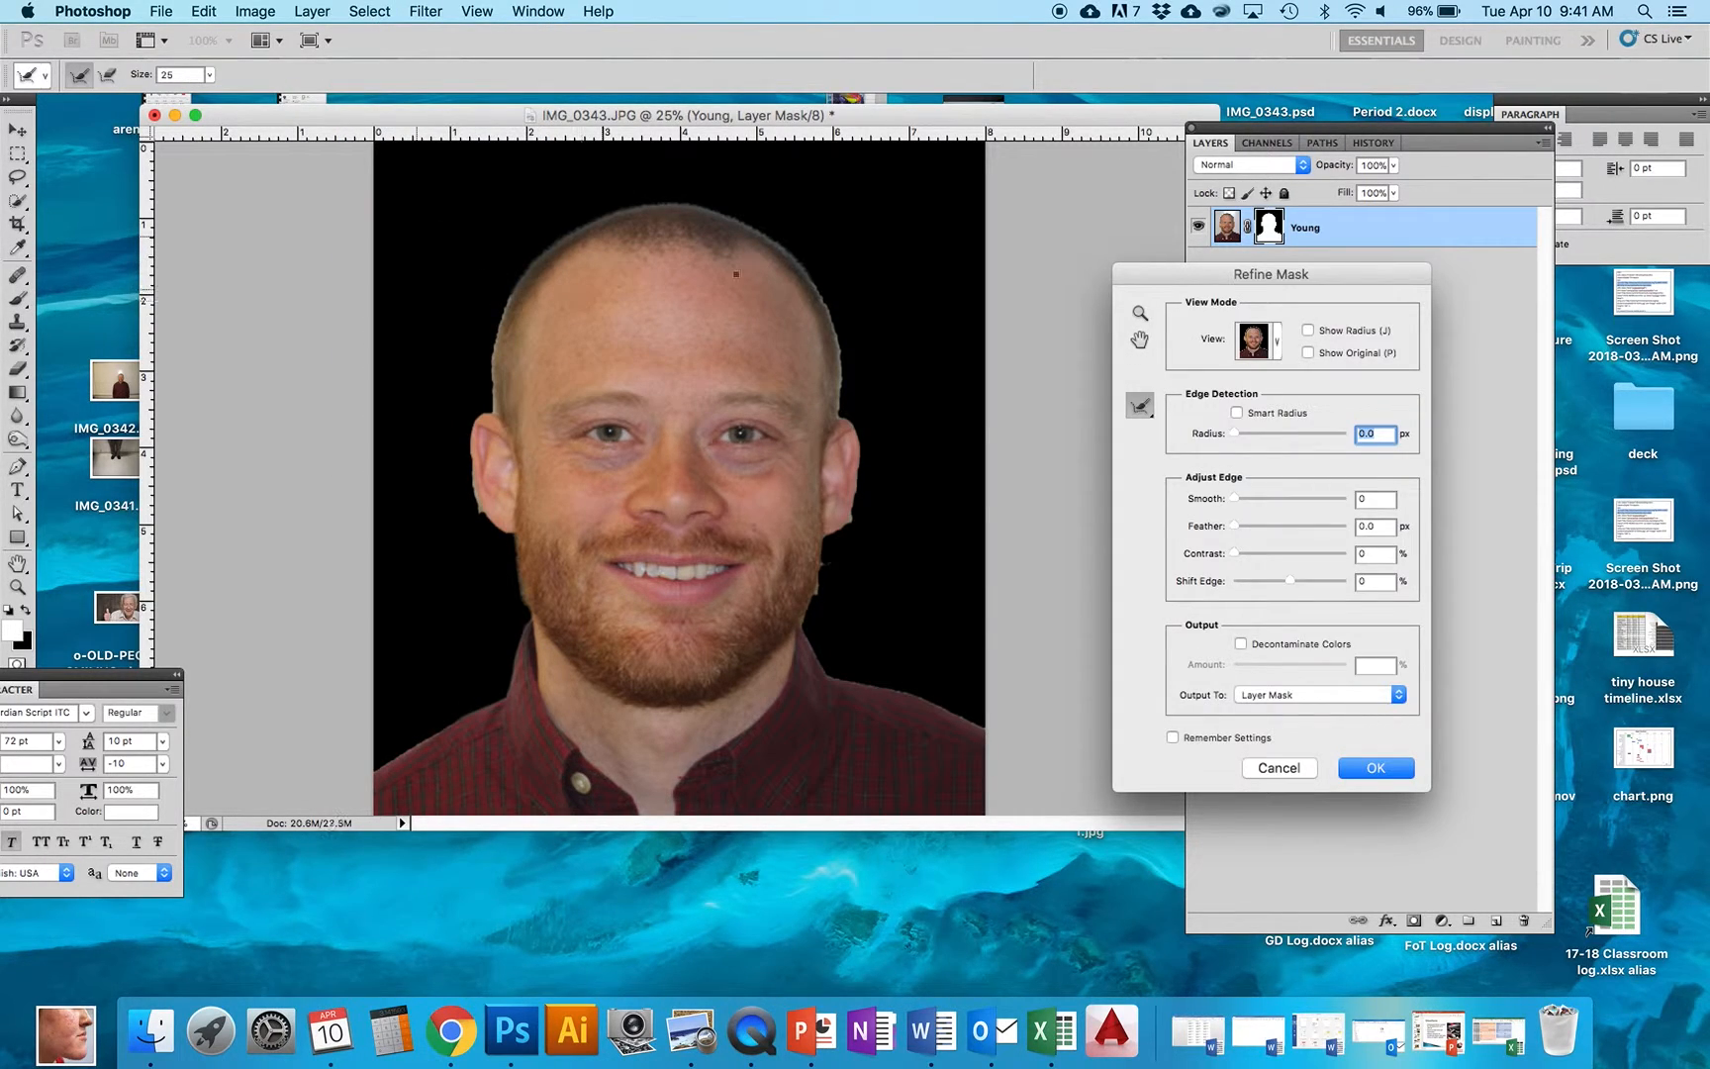
{"action": "left_click", "coordinate": [1375, 768]}
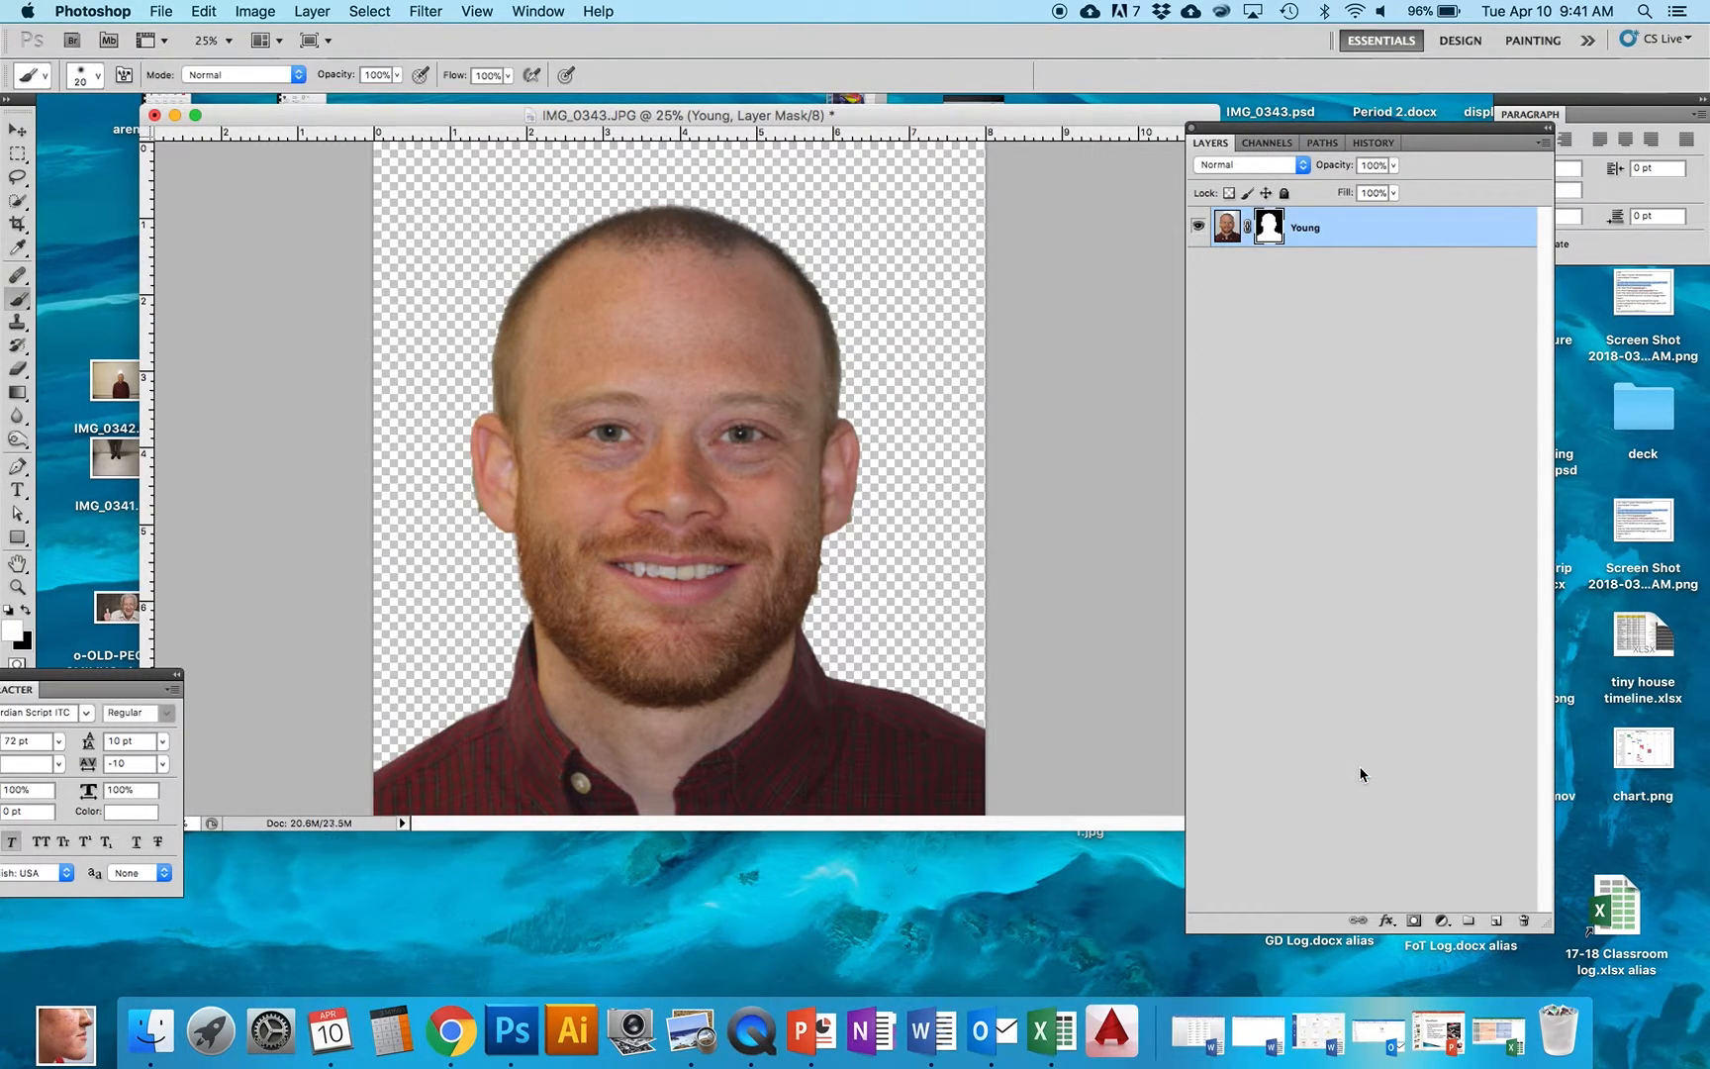